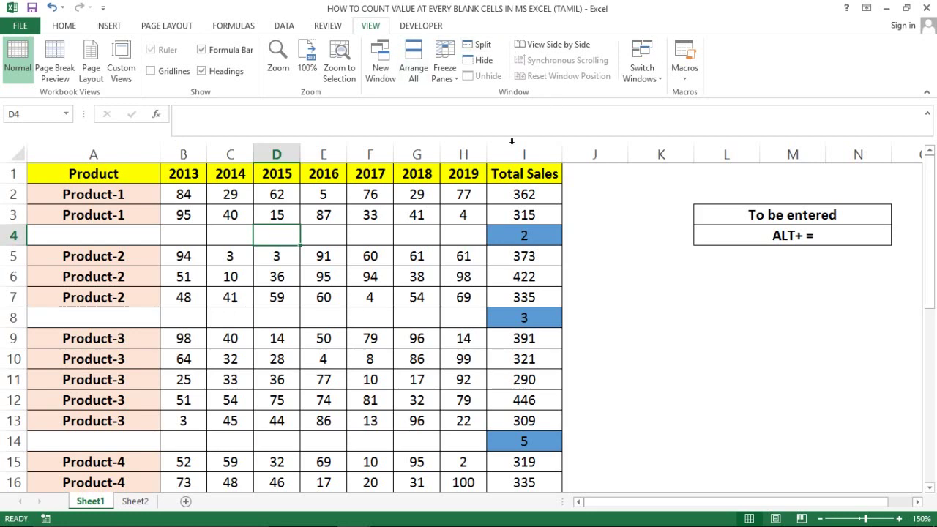
Step: Point out the Total Sales header, then select Product-1's yearly sales and the row 1 year headers
left_click(498, 173)
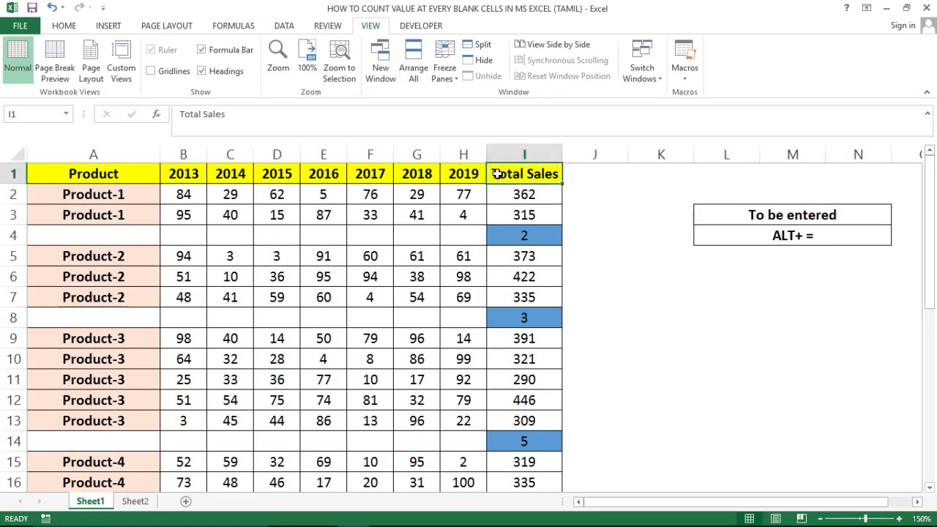
left_click(79, 202)
left_click(187, 195)
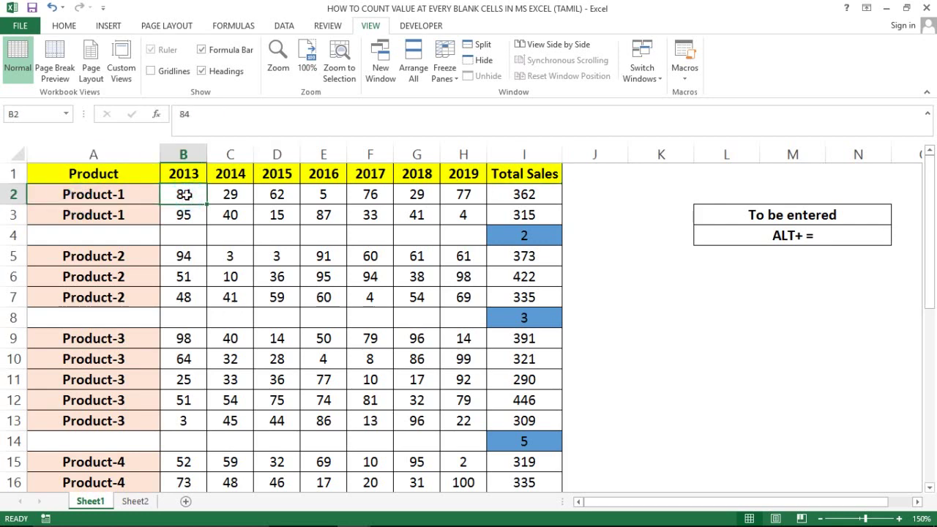
key("shift+Right")
key("shift+Right")
key("shift+Right")
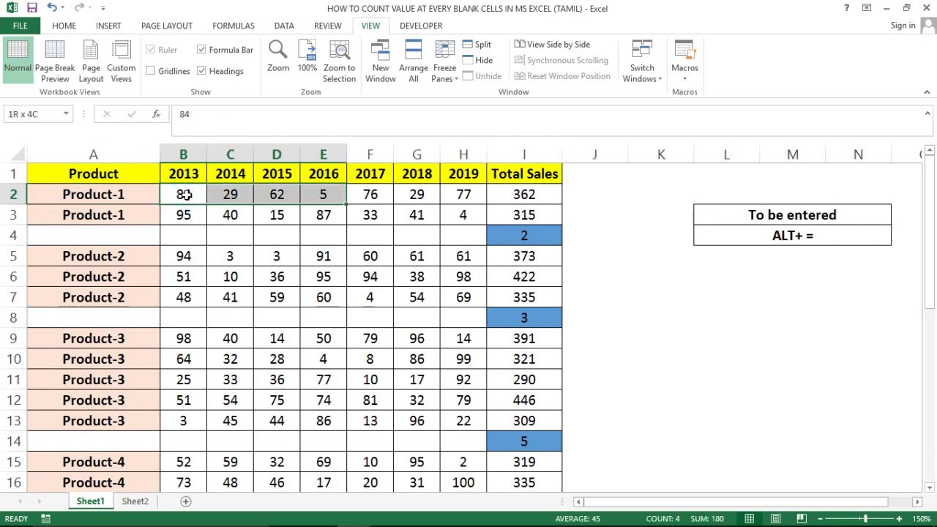
key("shift+Right")
key("shift+Right")
key("shift+Right")
key("shift+Down")
key("shift+Down")
key("shift+Down")
key("shift+Down")
key("shift+Down")
key("shift+Down")
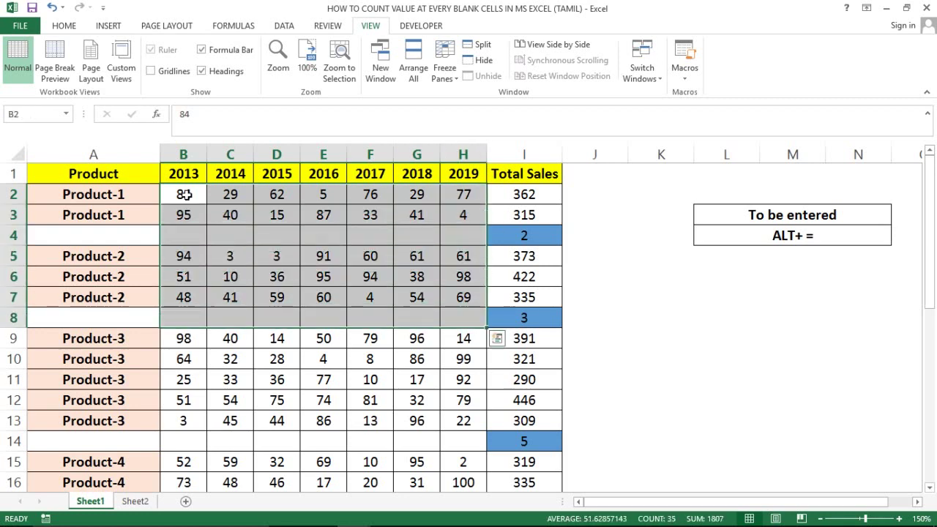
left_click(186, 195)
key("Up")
key("shift+Right")
key("shift+Right")
key("shift+Right")
key("shift+Right")
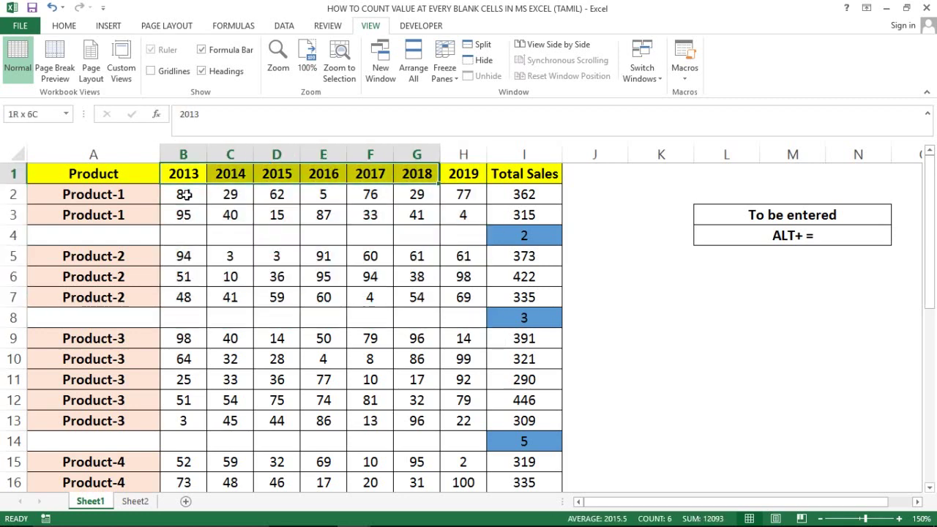
key("shift+Right")
key("shift+Right")
key("shift+Left")
Step: Walk the 2013 column and Product-1/Product-2 rows, then check the COUNT formula in I4
key("Left")
key("Down")
key("Down")
key("Right")
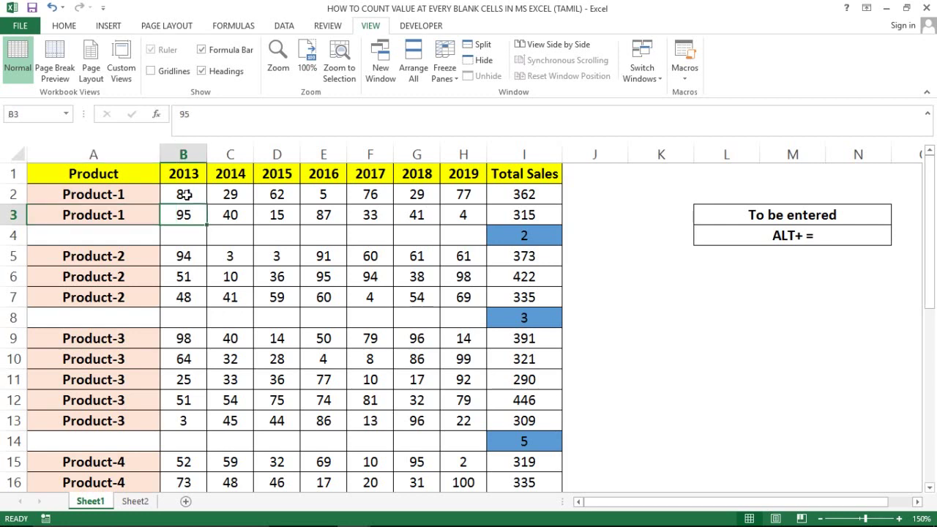
key("Down")
key("Down")
key("Down")
key("Down")
key("Up")
key("Up")
key("Up")
key("Up")
key("Up")
key("Left")
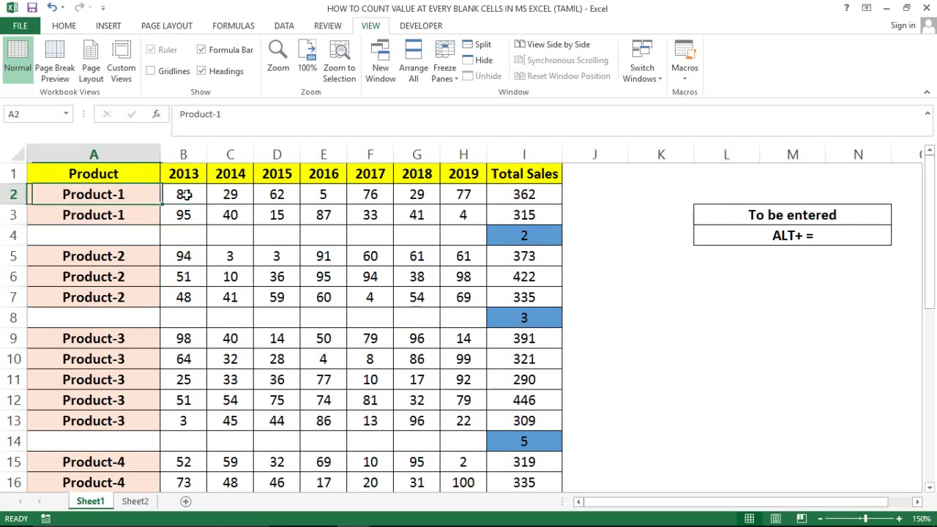
key("shift+Right")
key("shift+Right")
key("shift+Right")
key("shift+Right")
key("shift+Right")
key("shift+Right")
key("shift+Right")
key("shift+Down")
key("shift+Down")
key("shift+Down")
key("shift+Down")
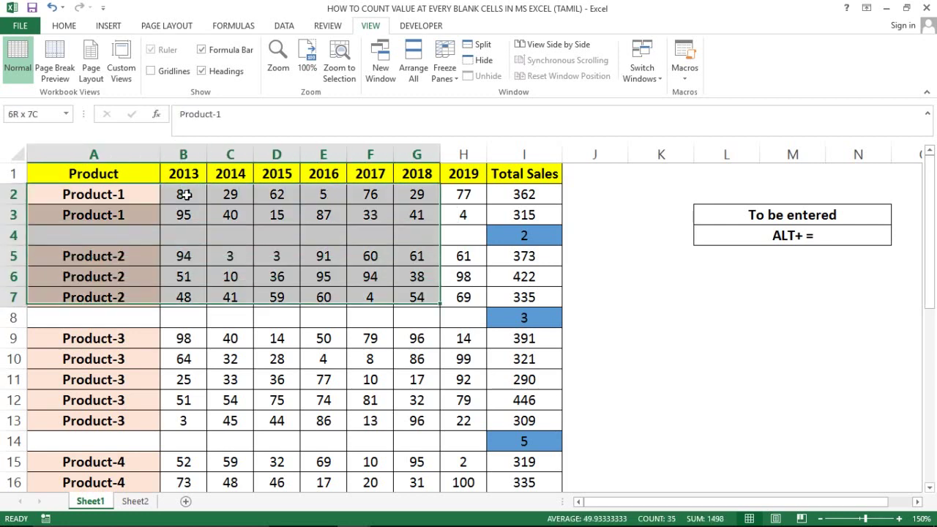
key("Right")
key("Right")
key("Right")
key("Right")
key("Right")
key("Down")
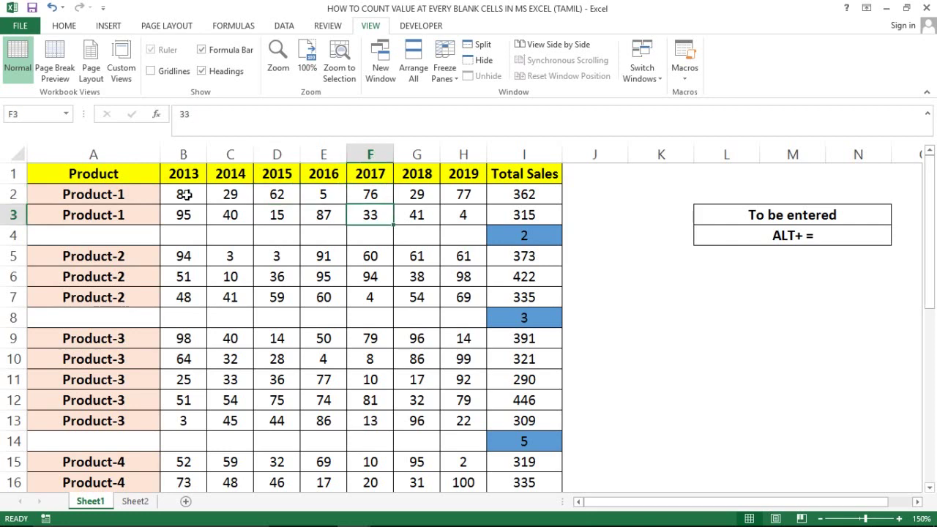
key("Down")
key("Right")
key("Right")
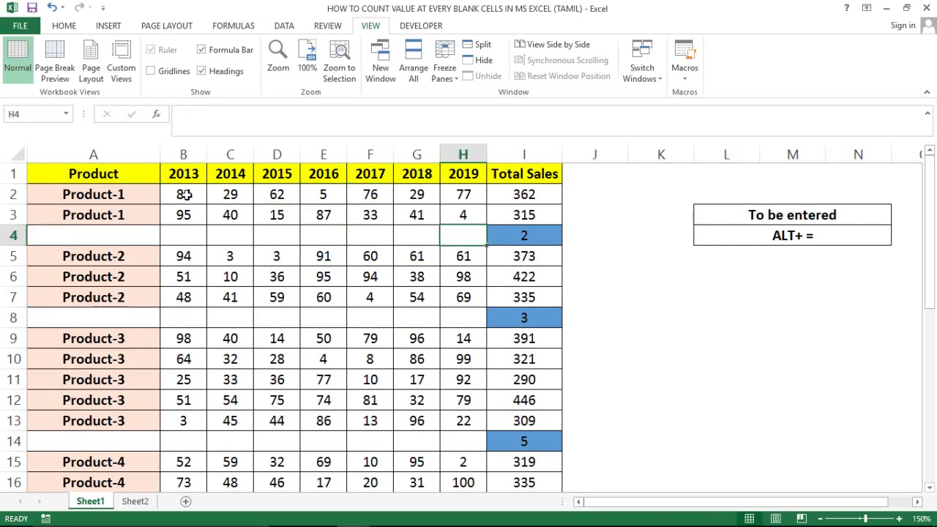
key("Right")
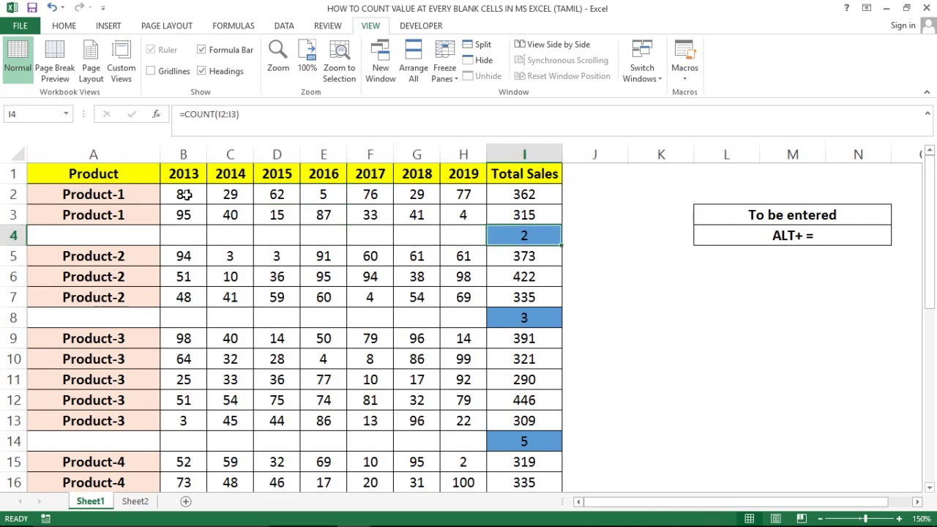
key("Left")
key("Left")
key("Right")
key("Right")
key("Up")
key("Up")
key("Up")
key("Down")
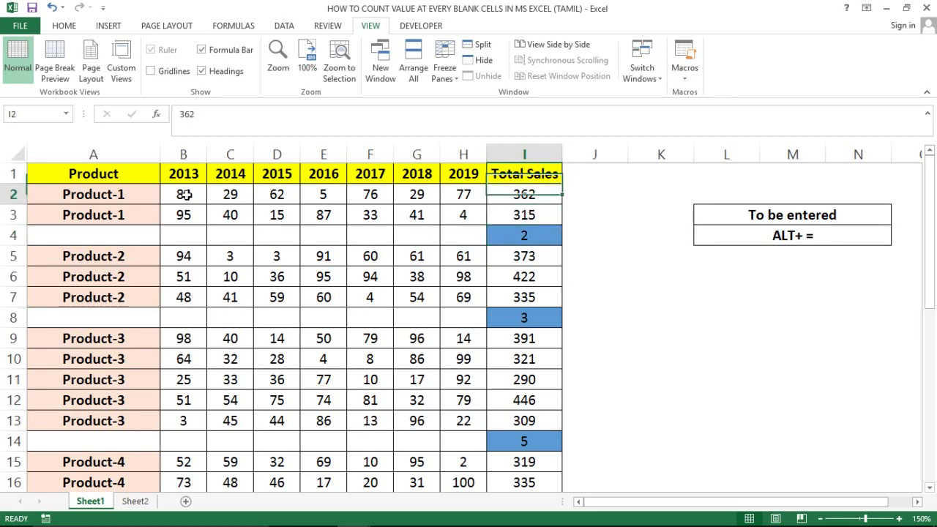
Step: Select blank separator rows 4 and 8 and review the COUNT result in I8
left_click(84, 191)
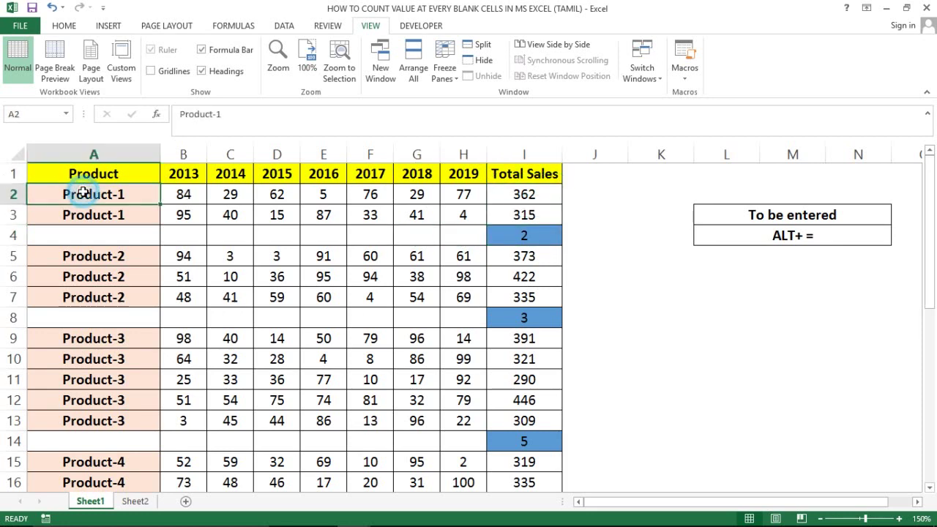
left_click(148, 196)
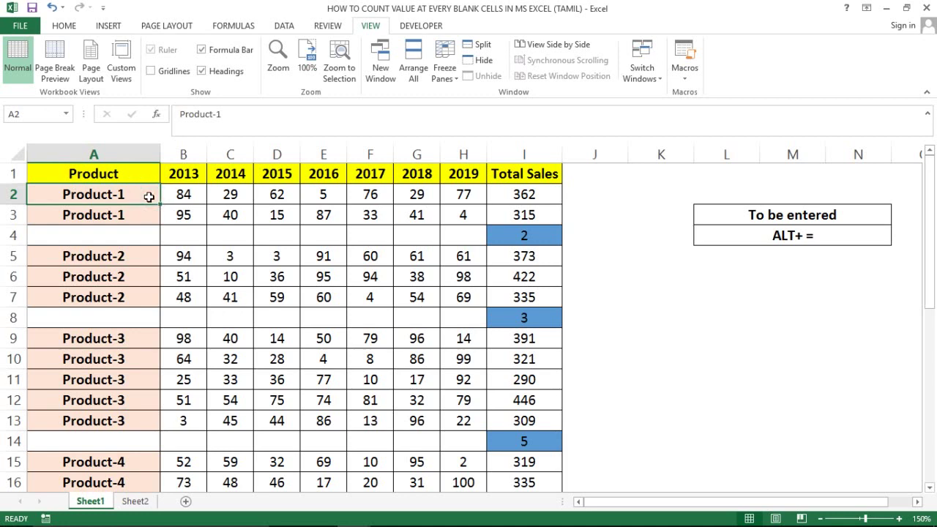
key("Right")
key("Right")
key("Right")
key("Right")
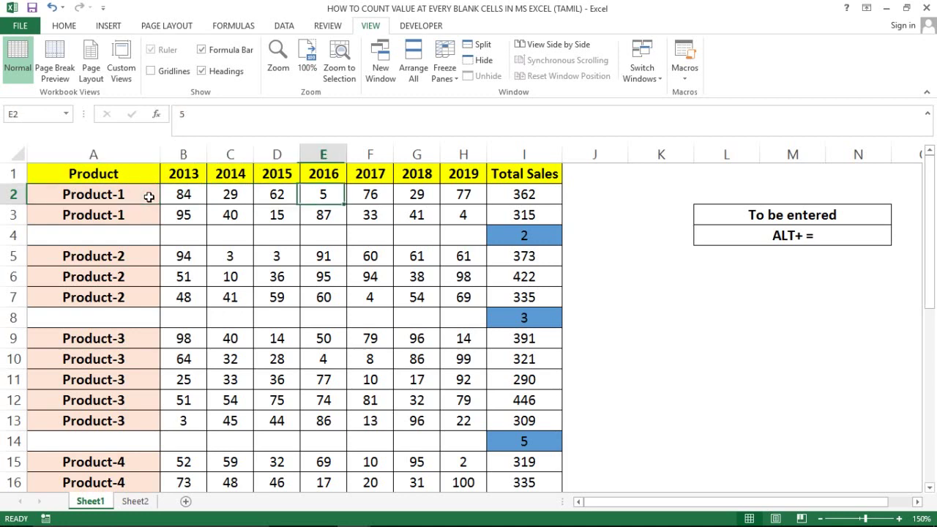
key("Right")
key("Right")
key("Right")
key("Down")
key("Down")
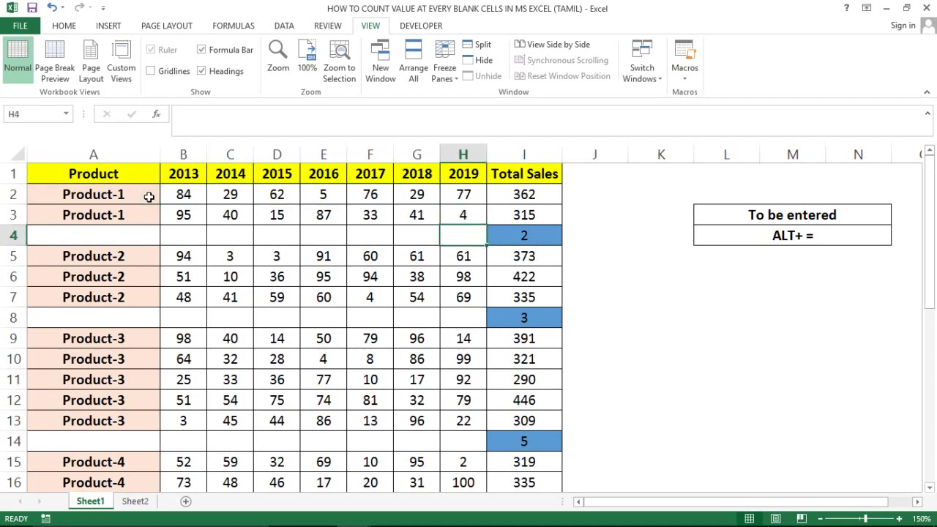
key("shift+space")
key("Down")
key("Down")
key("Down")
key("Down")
key("Left")
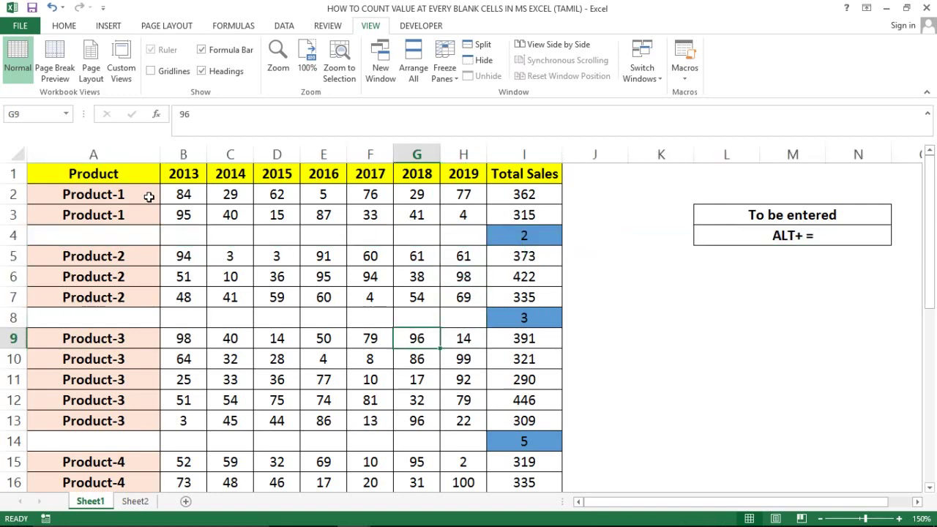
key("Up")
key("Right")
key("shift+space")
key("Right")
key("Up")
key("Down")
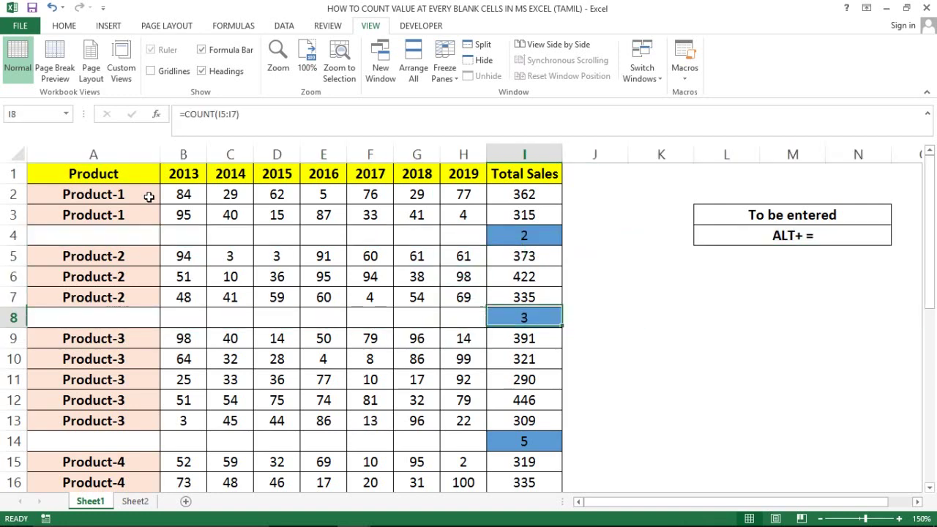
key("Up")
key("shift+Up")
key("shift+Up")
key("shift+Up")
key("Down")
key("Down")
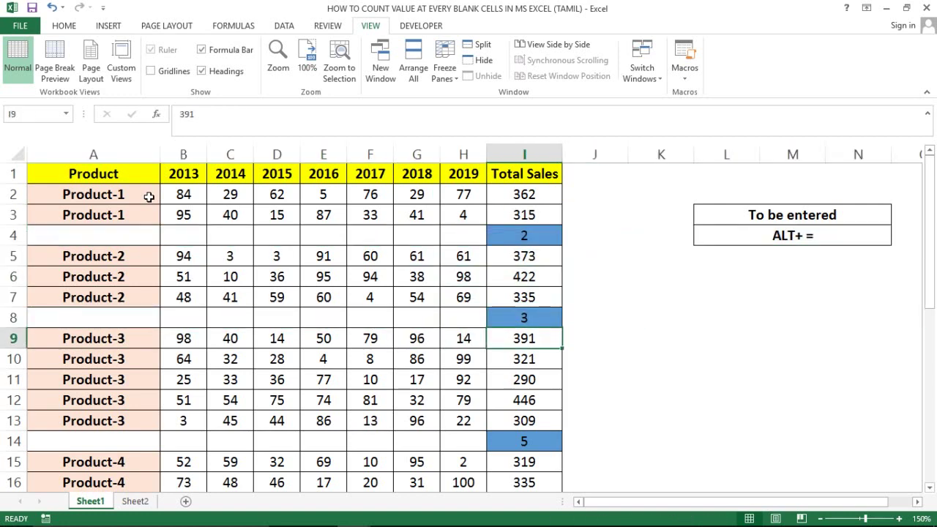
key("Up")
key("Up")
key("Up")
key("Up")
key("Up")
key("Up")
key("Up")
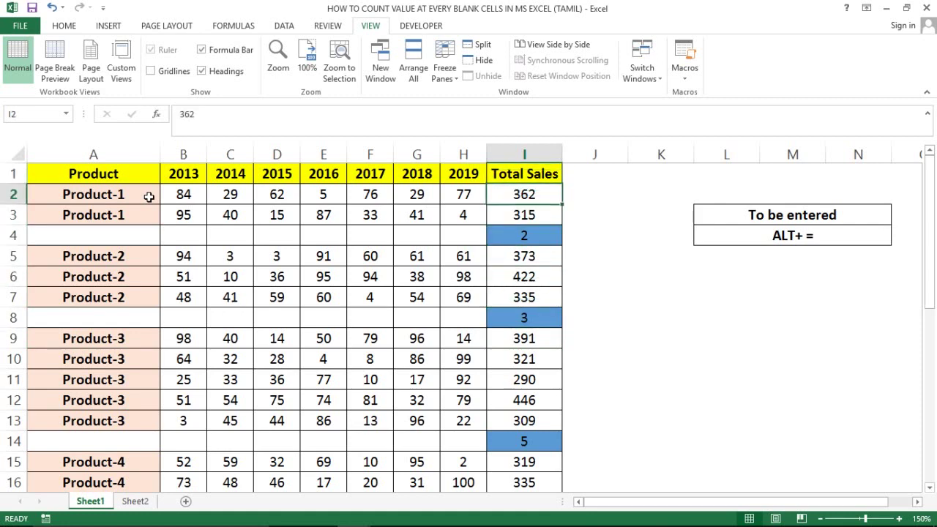
Step: Select both Product-1 rows and the Product-1 yearly values in row 2
key("Right")
key("Left")
key("Left")
key("Left")
key("Left")
key("Left")
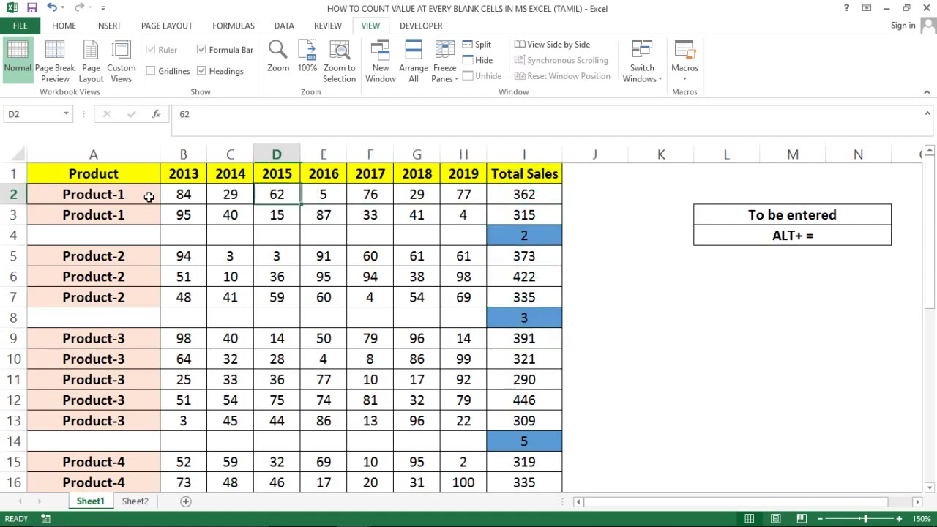
key("Left")
key("Left")
key("Left")
key("shift+Down")
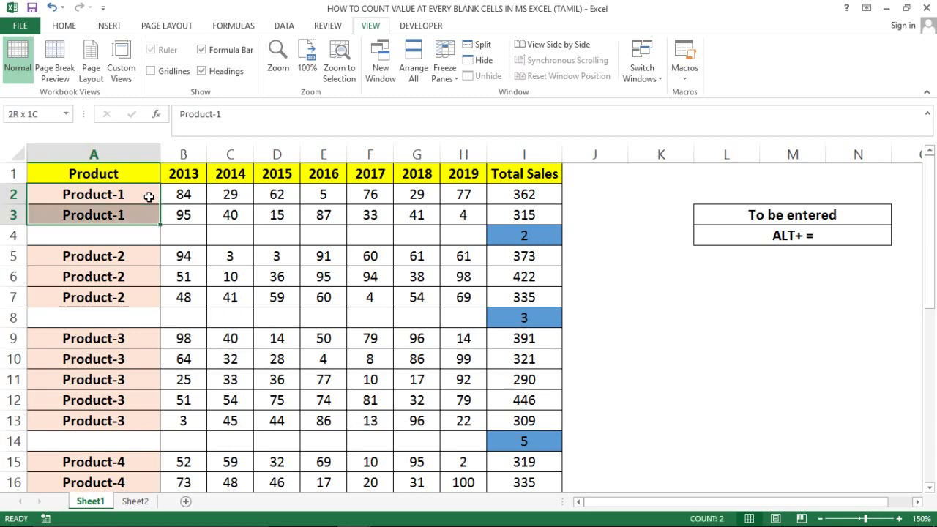
key("shift+Right")
key("shift+Right")
key("shift+Right")
key("shift+Right")
key("shift+Right")
key("shift+Right")
key("shift+Right")
key("shift+Right")
key("Right")
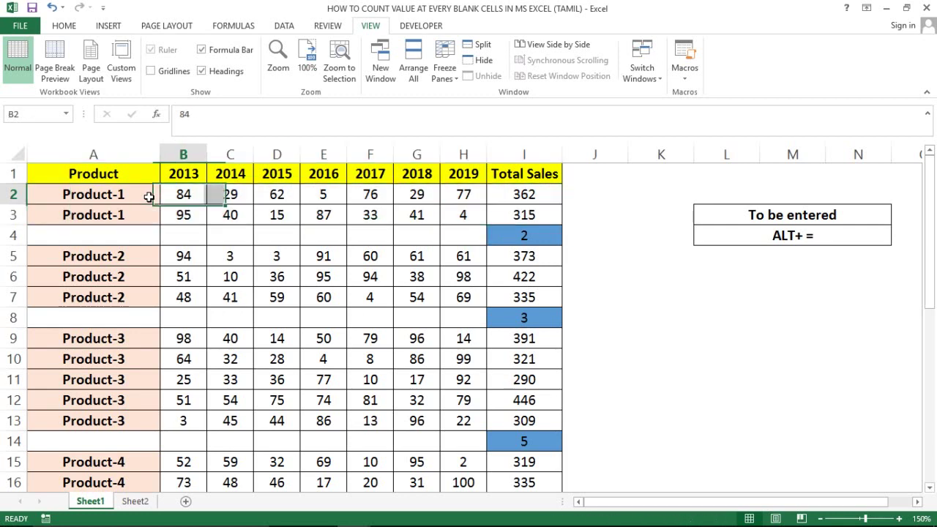
key("Right")
key("Right")
key("Right")
key("Right")
key("Right")
key("Right")
key("Left")
key("Left")
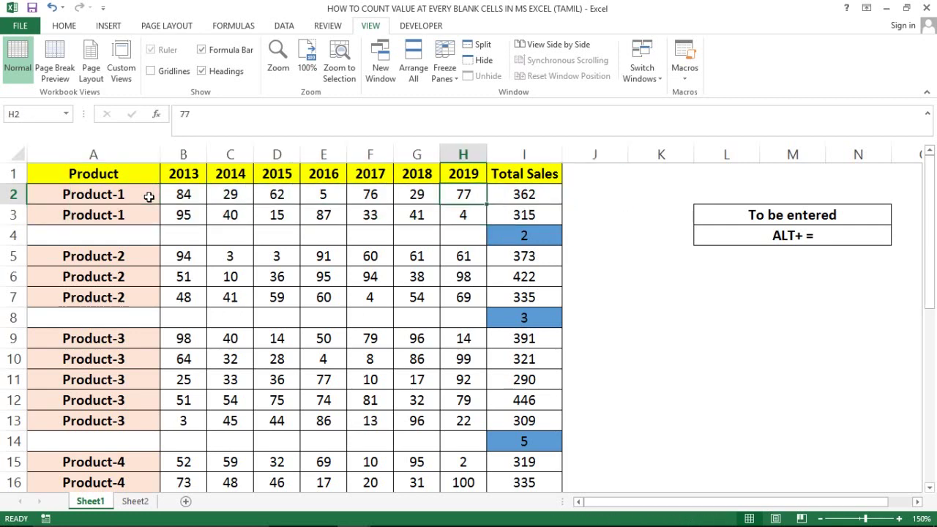
key("Right")
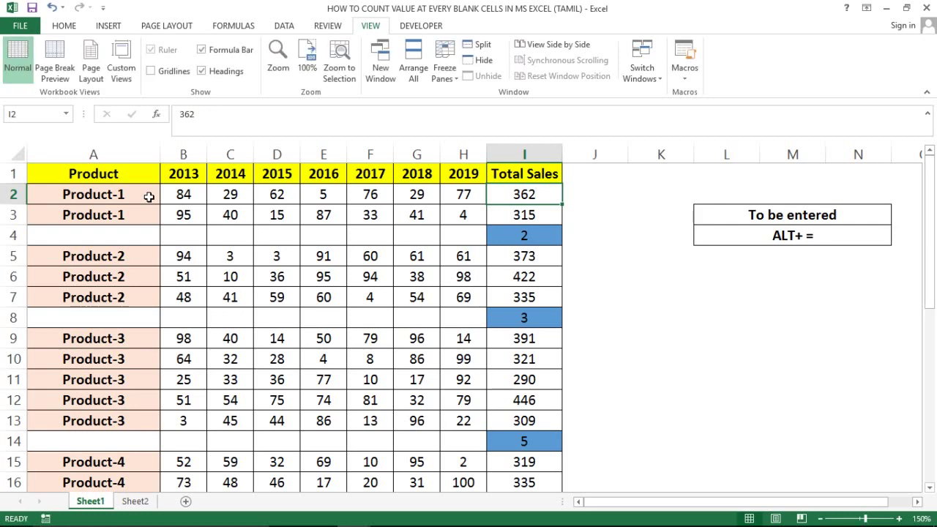
key("Right")
key("Left")
key("Left")
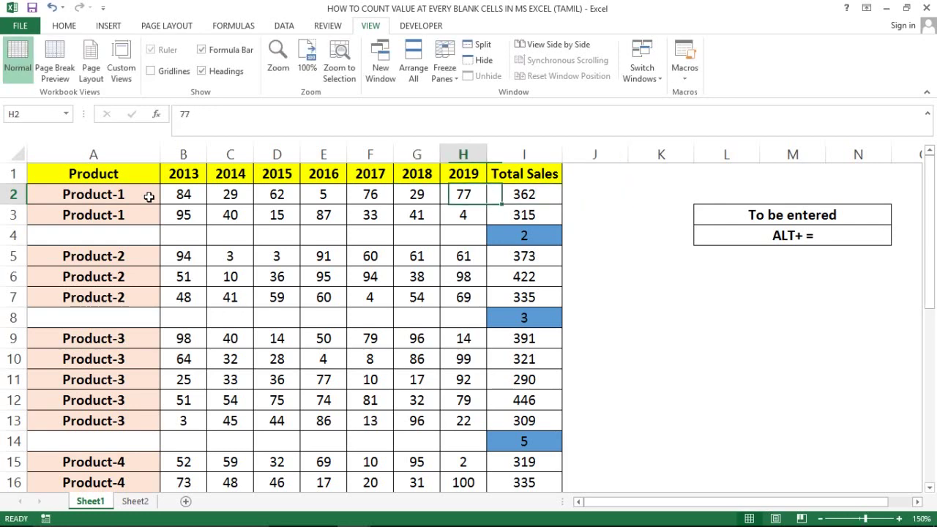
key("shift+Left")
key("shift+Left")
key("shift+Left")
key("shift+Left")
key("shift+Left")
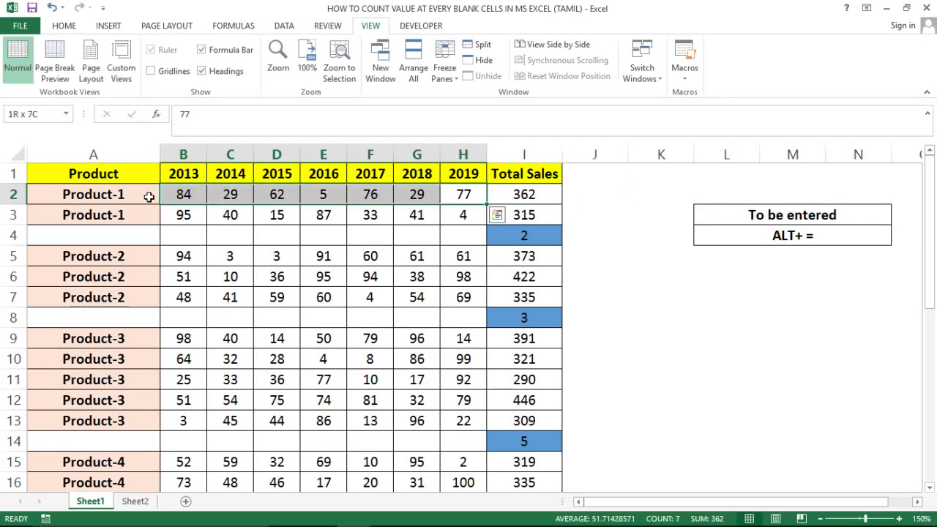
Step: Select both Product-1 totals, including 315, and land on the count of 2 in I4
key("Right")
key("Right")
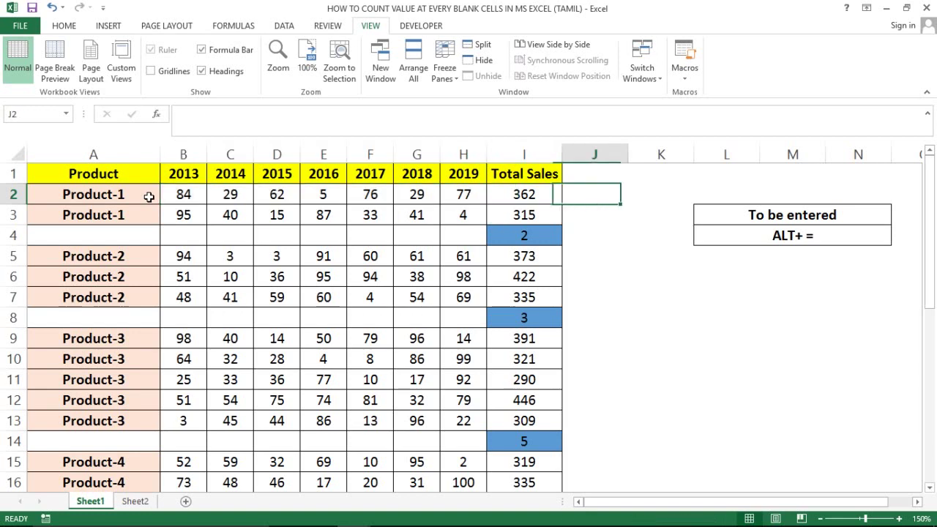
key("Left")
key("Down")
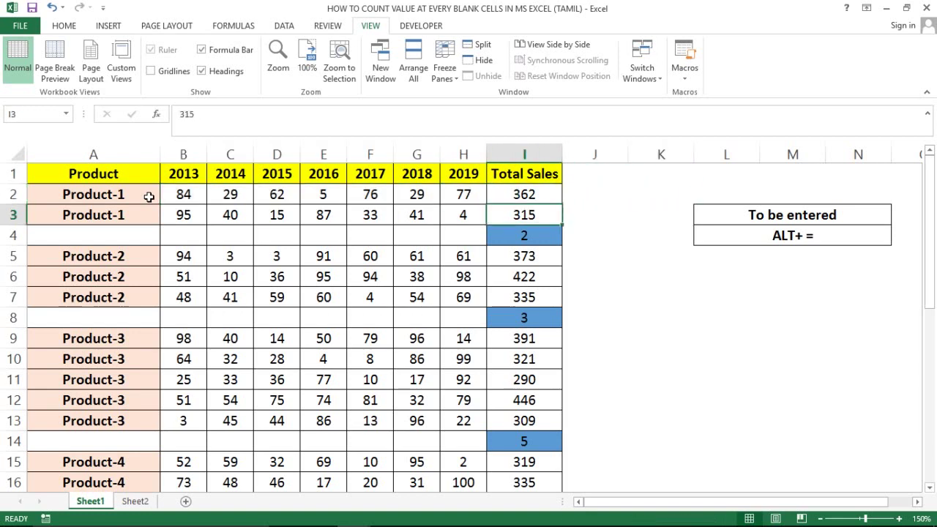
key("Down")
key("Up")
key("shift+Up")
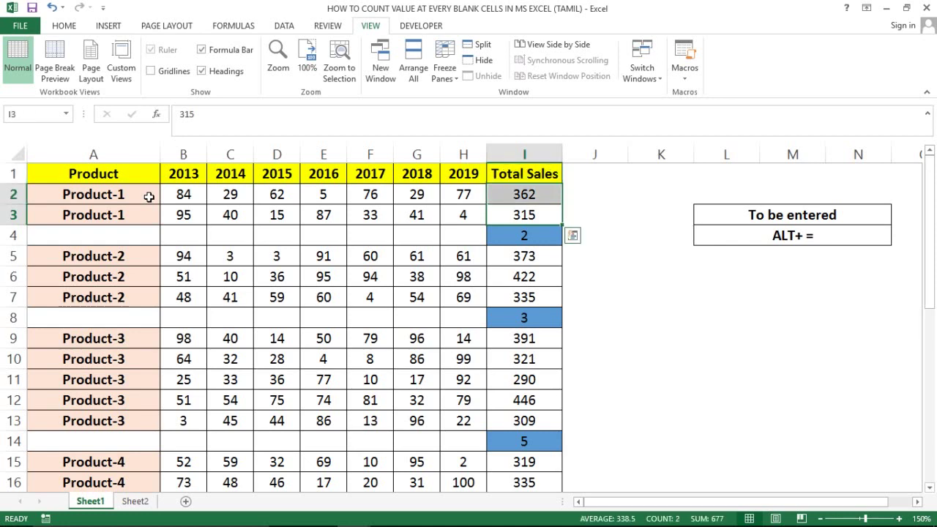
key("shift+Down")
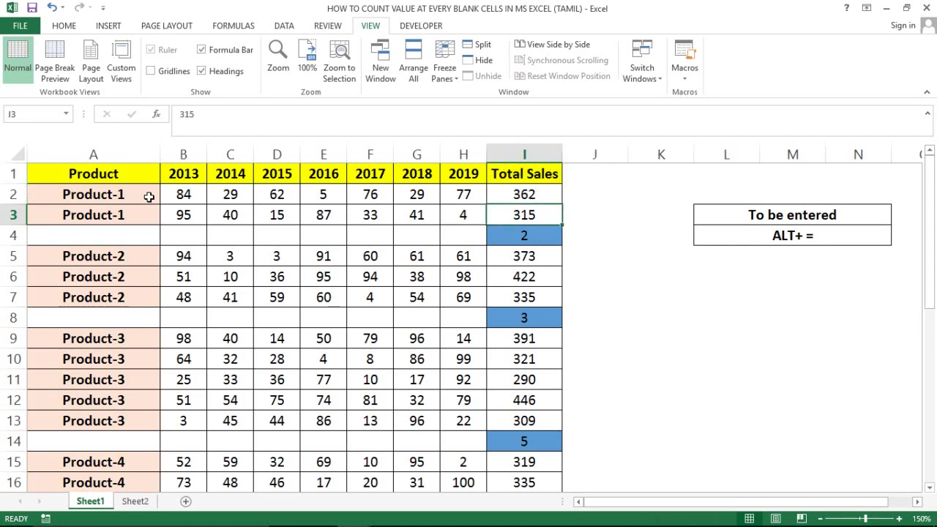
key("shift+Up")
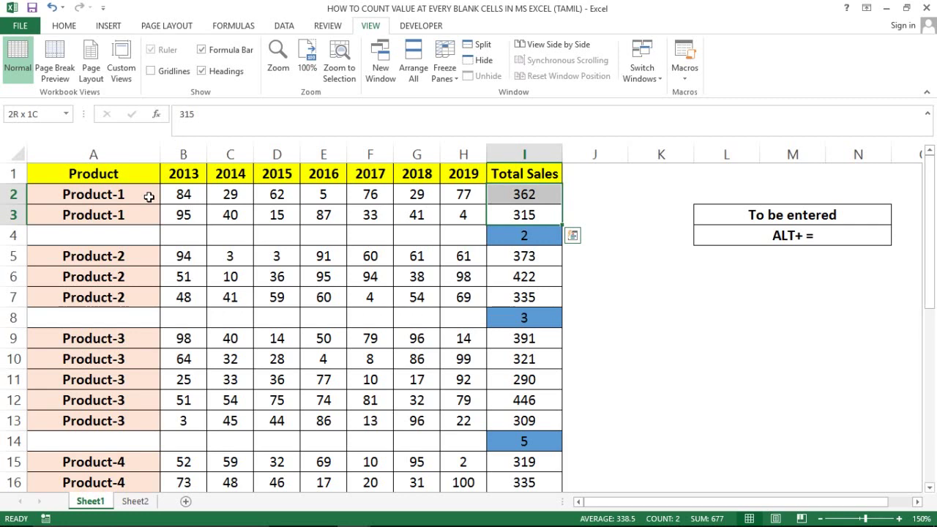
key("Right")
key("Left")
key("Down")
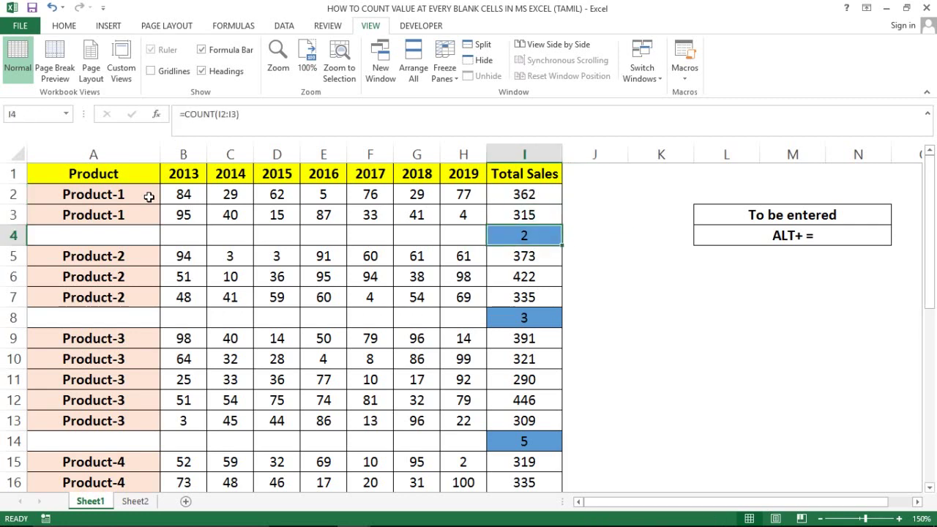
key("F2")
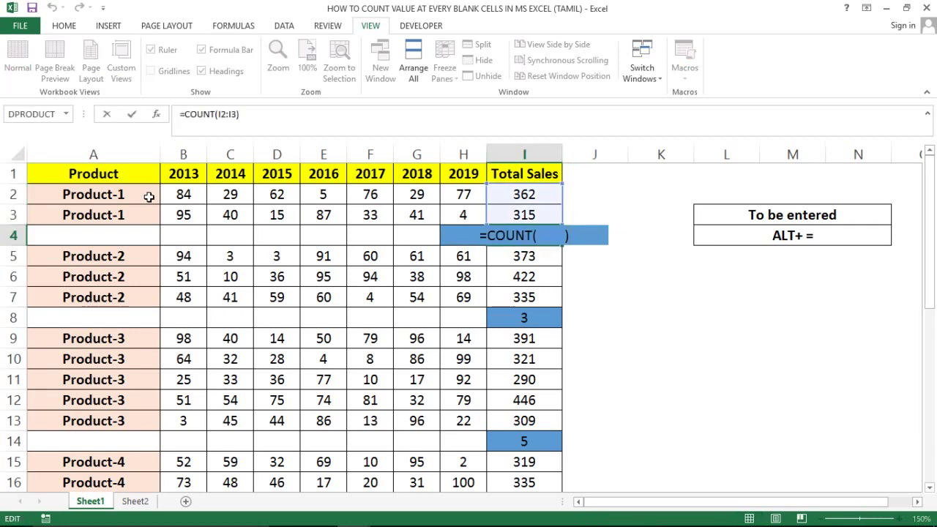
key("Tab")
key("Left")
key("Down")
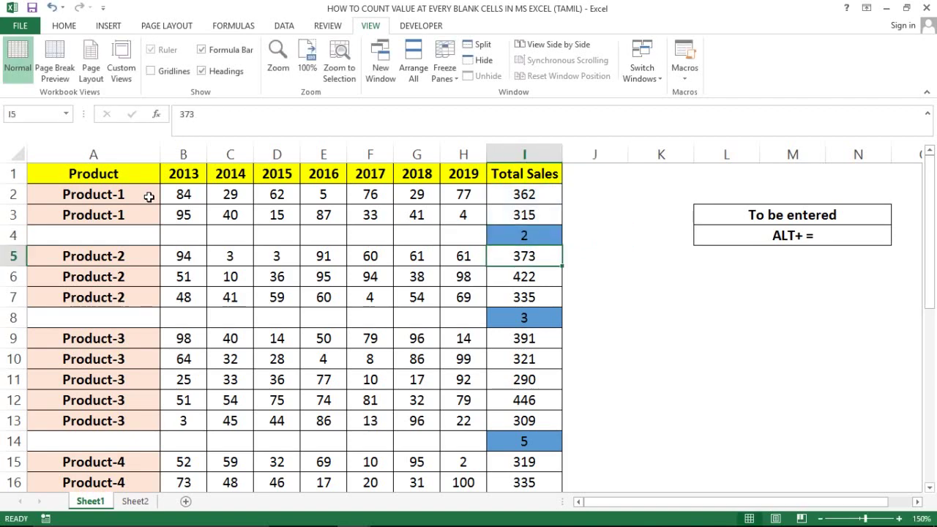
key("Down")
key("Down")
key("Down")
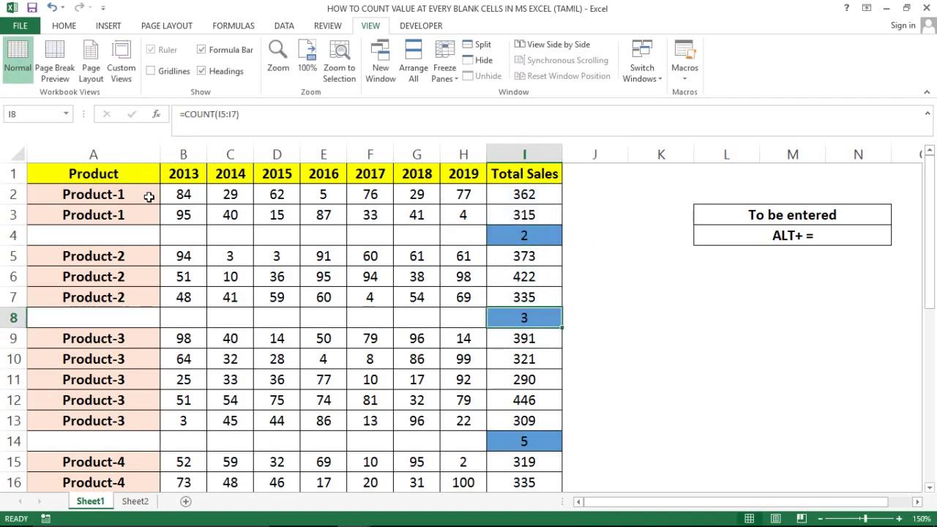
key("F2")
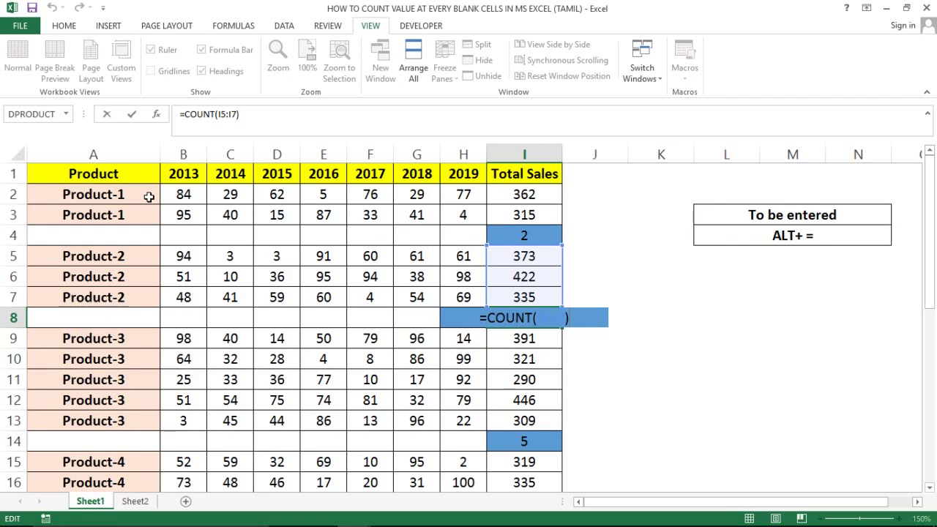
key("Escape")
key("Up")
key("shift+Up")
key("shift+Up")
key("shift+Left")
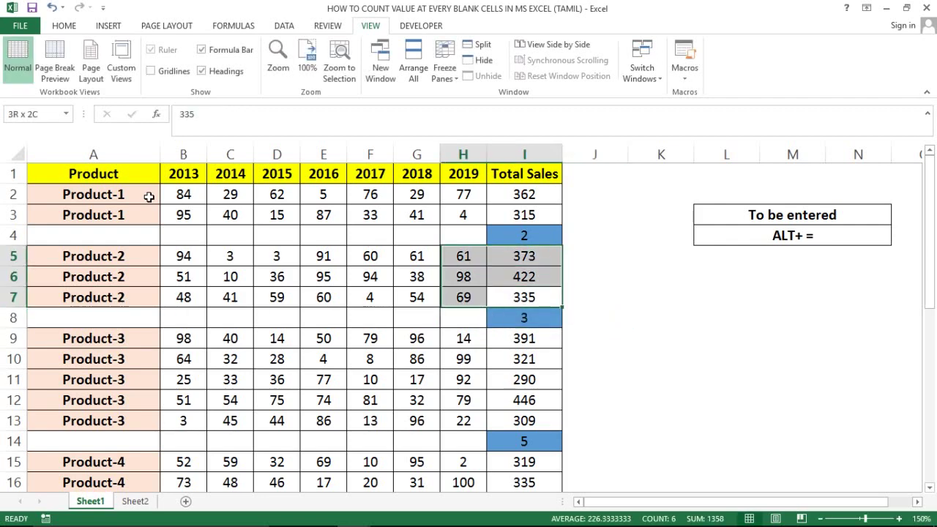
key("shift+Left")
key("shift+Left")
key("shift+Left")
key("shift+Left")
key("shift+Left")
key("shift+Left")
key("shift+Right")
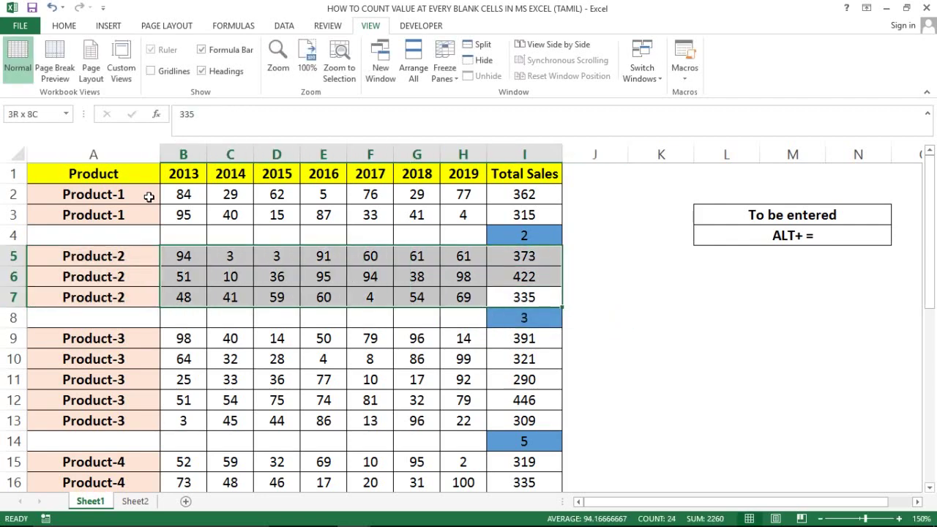
key("shift+Right")
key("shift+Right")
key("shift+Right")
key("shift+Right")
key("shift+Right")
key("shift+Right")
key("shift+Right")
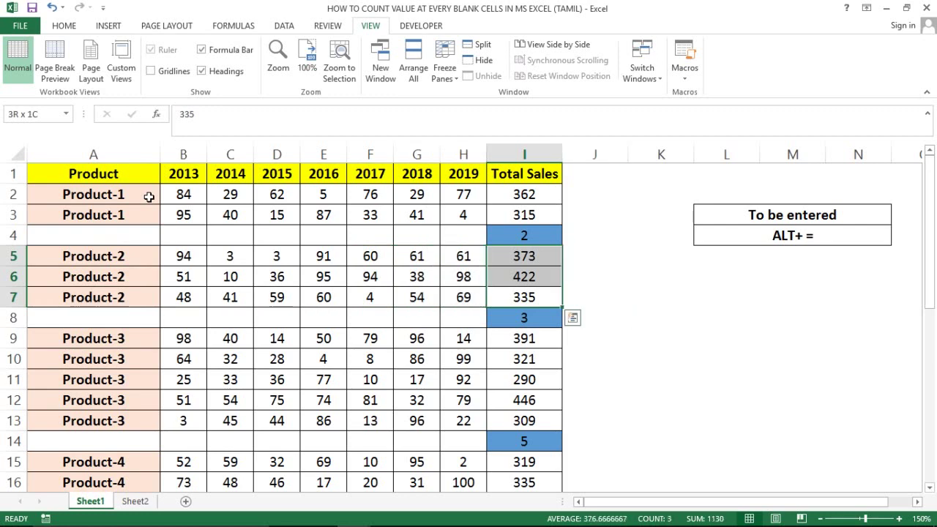
key("shift+Down")
key("shift+Down")
key("shift+Right")
key("shift+Left")
key("shift+Up")
key("shift+Up")
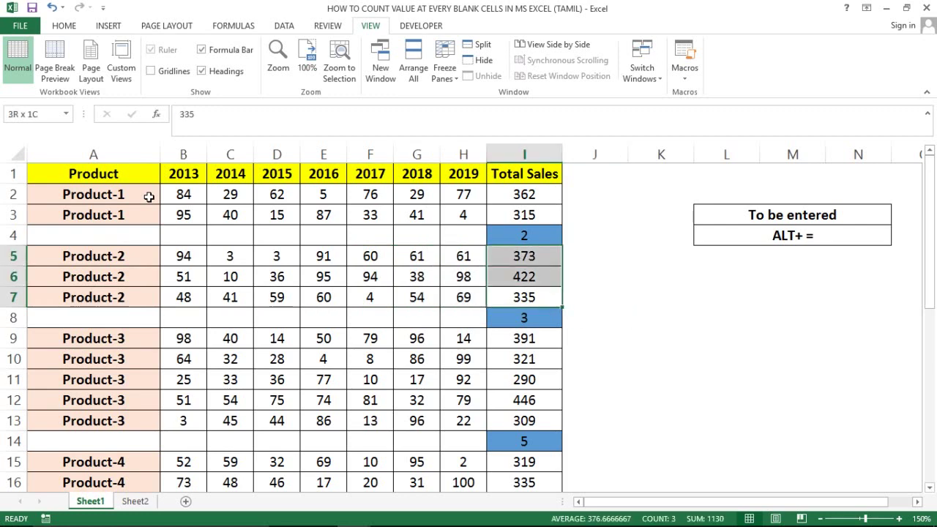
key("Down")
key("Down")
key("Down")
key("Down")
key("Down")
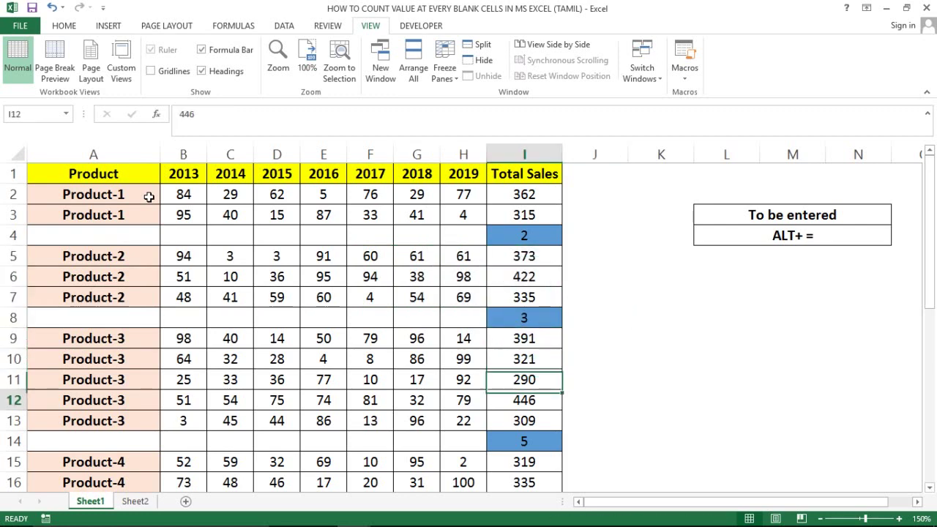
key("Down")
key("shift+Up")
key("shift+Up")
key("shift+Up")
key("shift+Up")
key("shift+Up")
key("shift+Down")
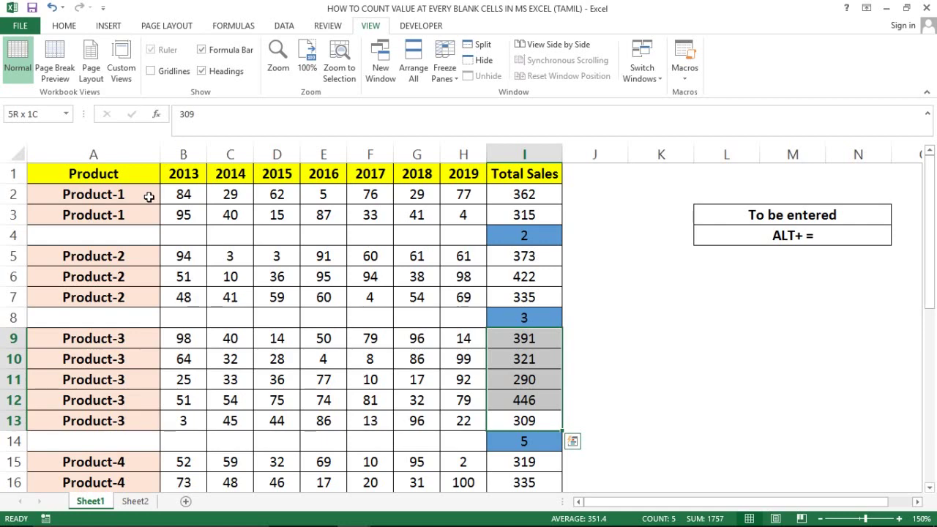
key("Right")
key("Down")
key("Left")
key("Down")
key("Up")
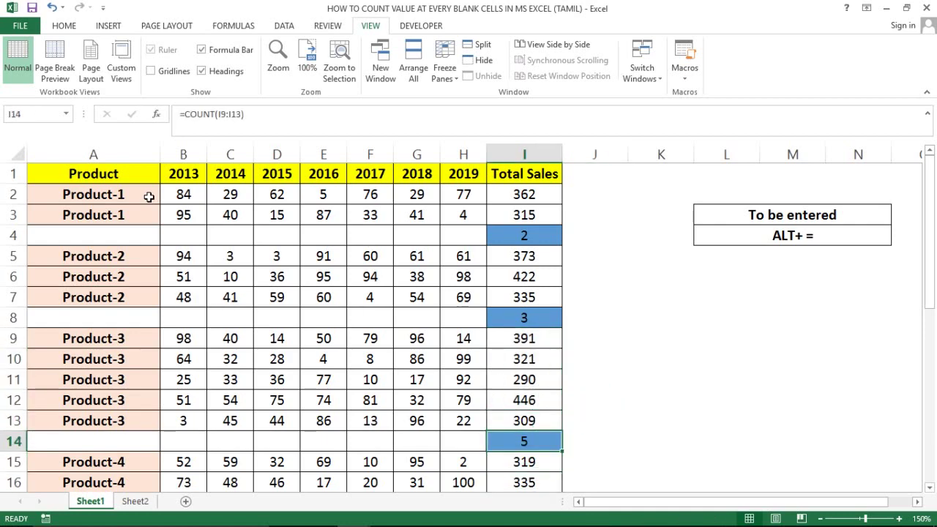
key("Down")
key("Down")
key("Down")
key("Down")
key("Down")
key("Down")
key("Down")
key("Down")
key("Up")
key("Up")
key("Up")
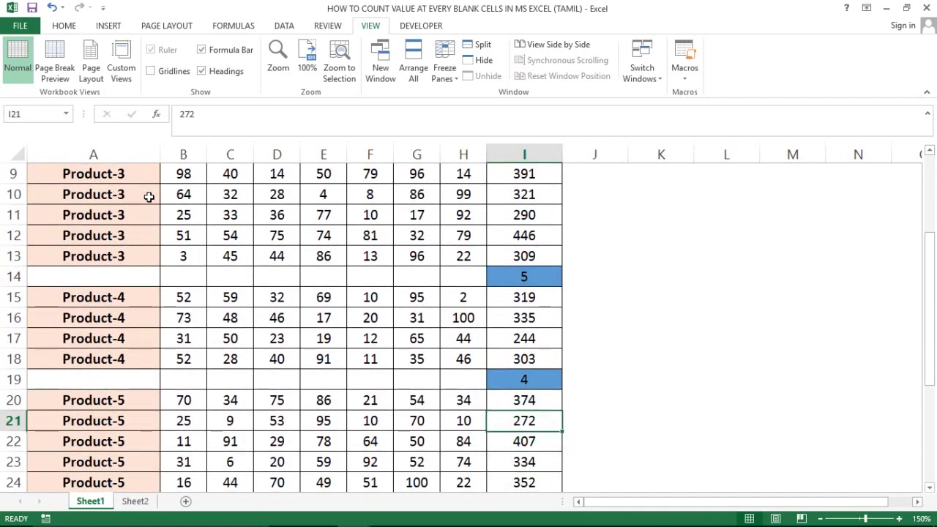
key("Up")
key("Up")
key("Up")
key("shift+Down")
key("shift+Up")
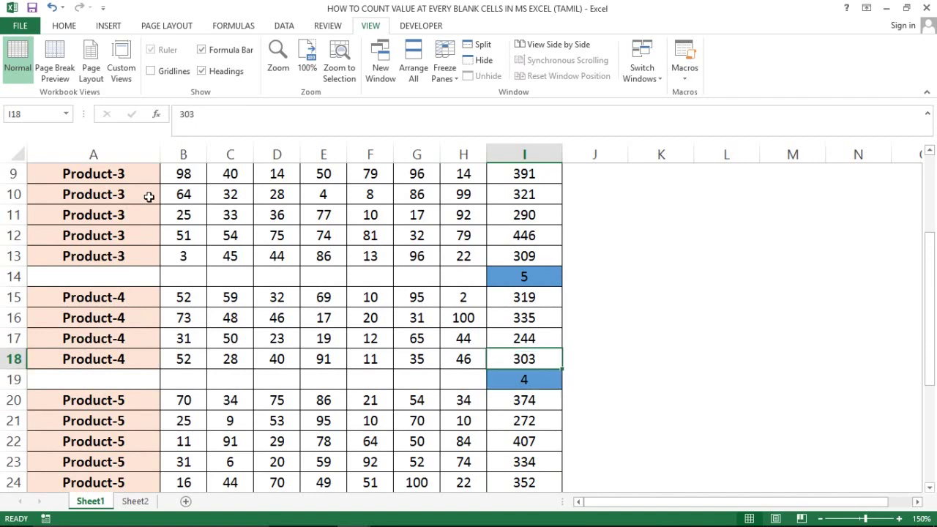
key("shift+Up")
key("shift+Up")
key("shift+Up")
key("shift+Up")
key("shift+Down")
key("Down")
key("Down")
key("Down")
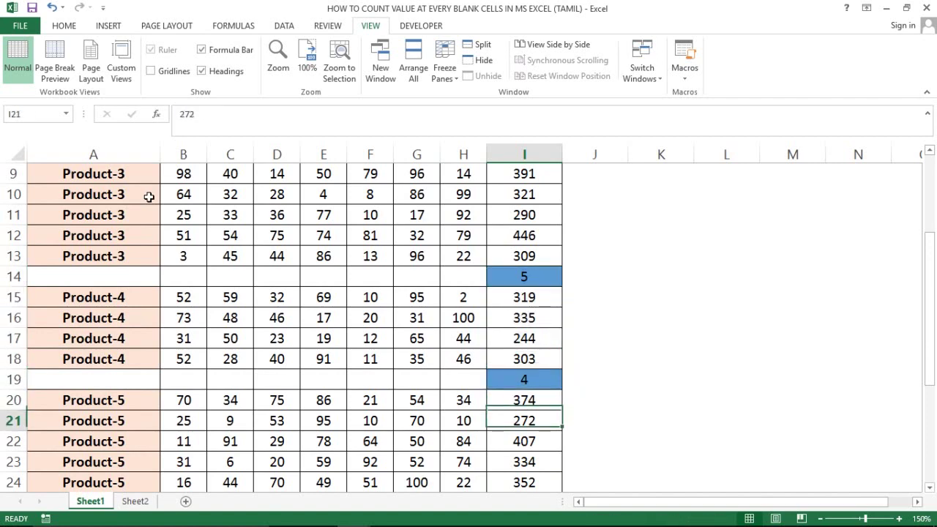
key("Down")
key("Down")
key("ctrl+Down")
key("ctrl+Down")
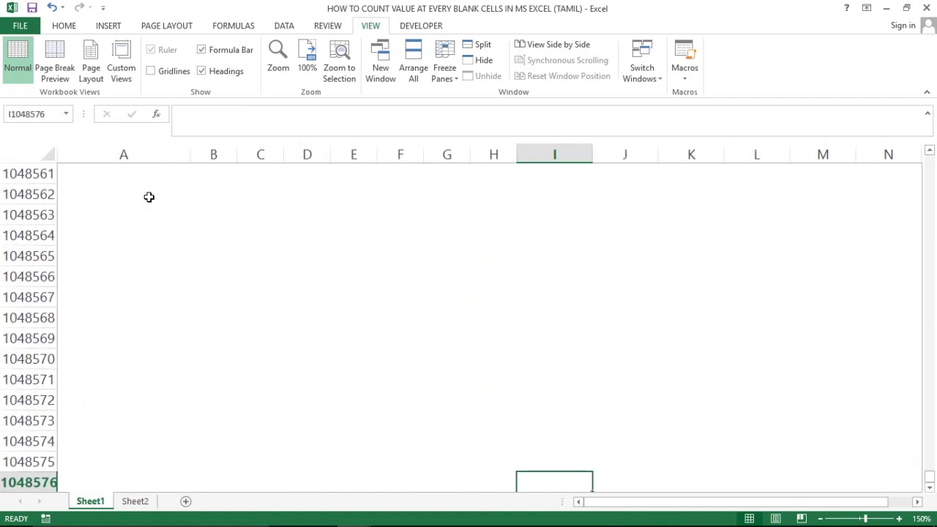
key("ctrl+Up")
key("ctrl+Up")
key("Down")
key("Down")
key("Down")
key("ctrl+Down")
key("Down")
key("Down")
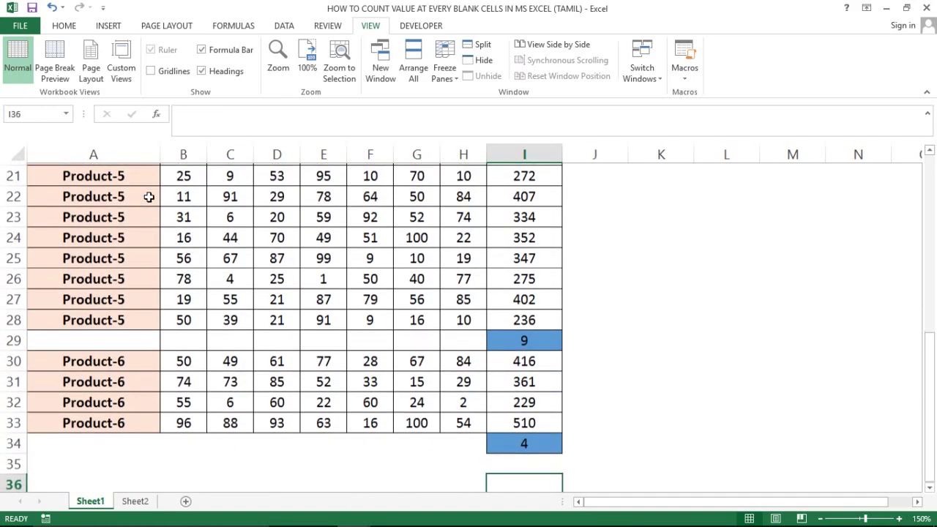
key("ctrl+Up")
key("ctrl+Up")
key("Down")
key("Down")
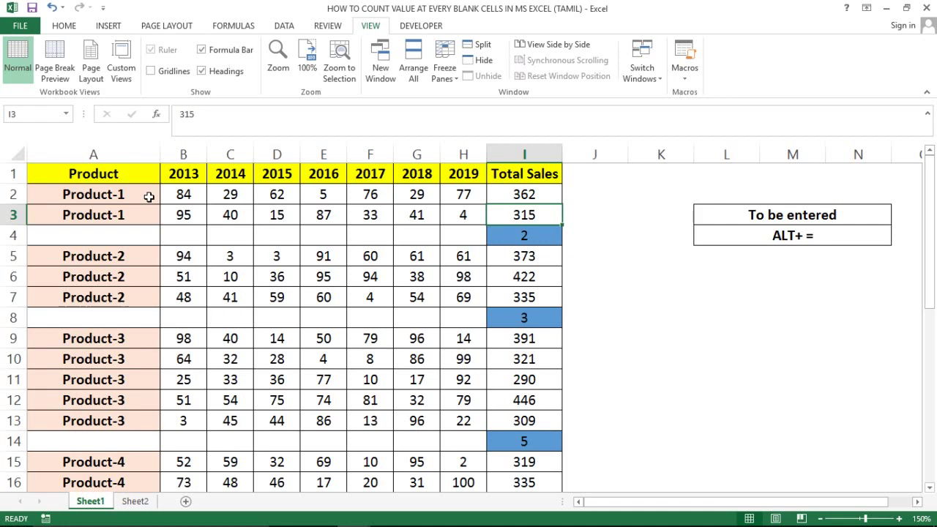
Step: Select the Product-1 totals with their count, then return to the =COUNT(I2:I3) formula in I4
key("Right")
key("Left")
key("Left")
key("Left")
key("Down")
key("Up")
key("Up")
key("Down")
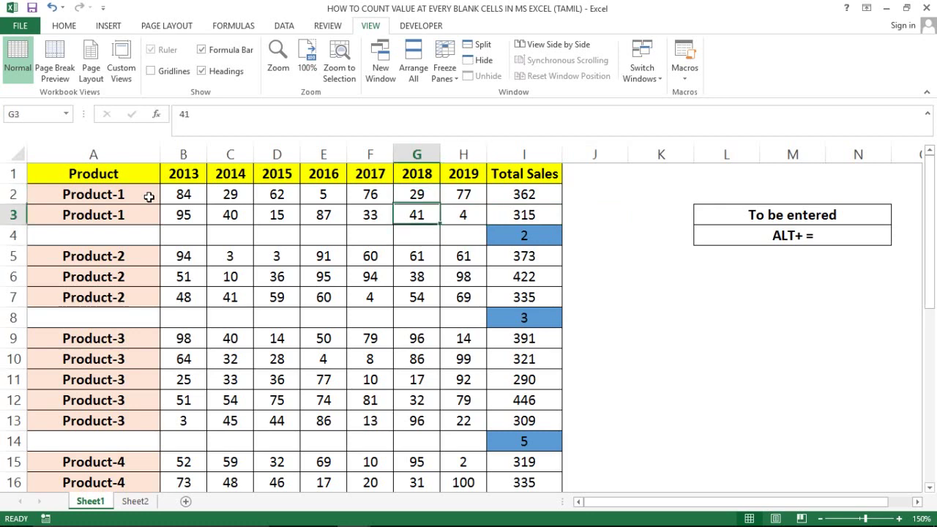
key("Right")
key("Right")
key("Up")
key("shift+Down")
key("shift+Down")
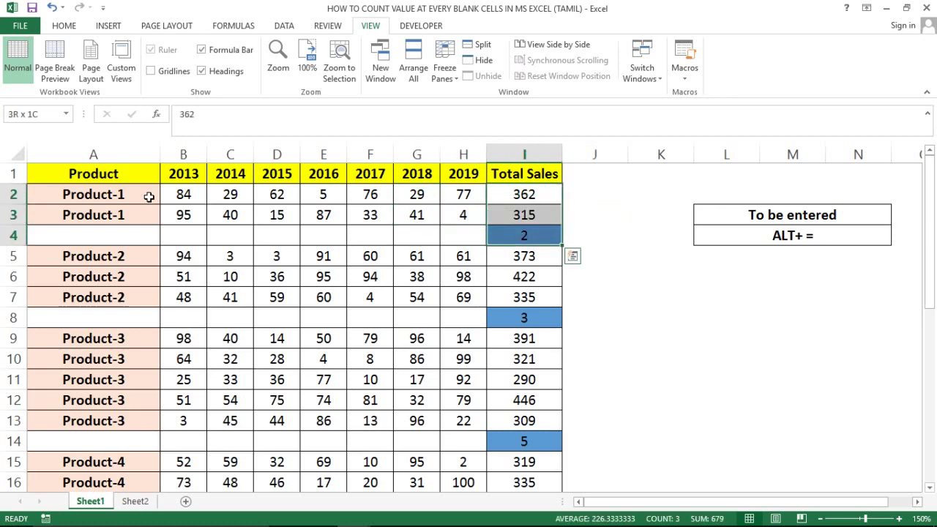
key("shift+Up")
key("Down")
key("Down")
key("Down")
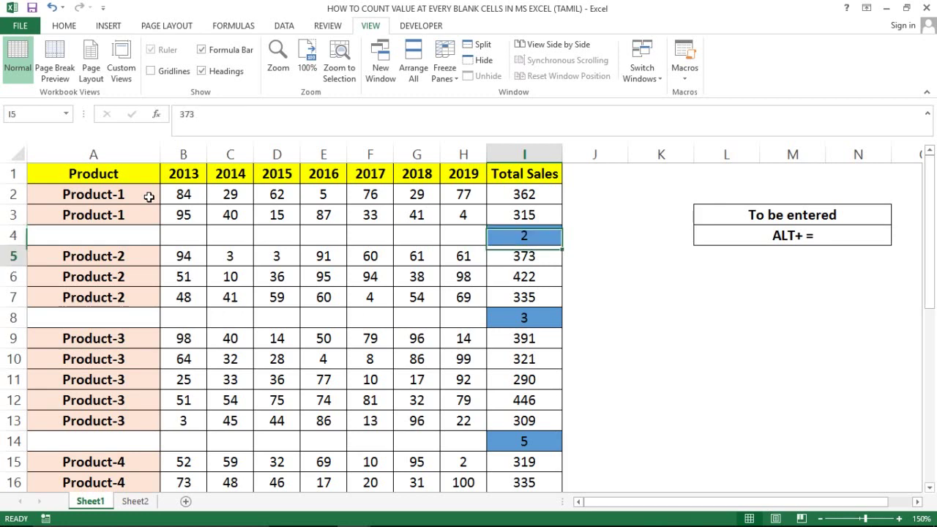
key("Down")
key("Down")
key("Down")
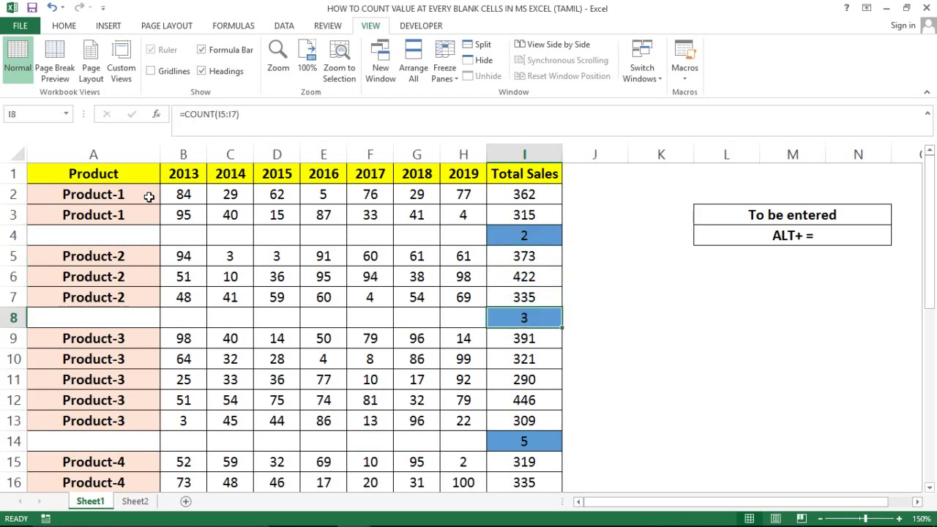
key("Left")
key("Right")
key("ctrl+Up")
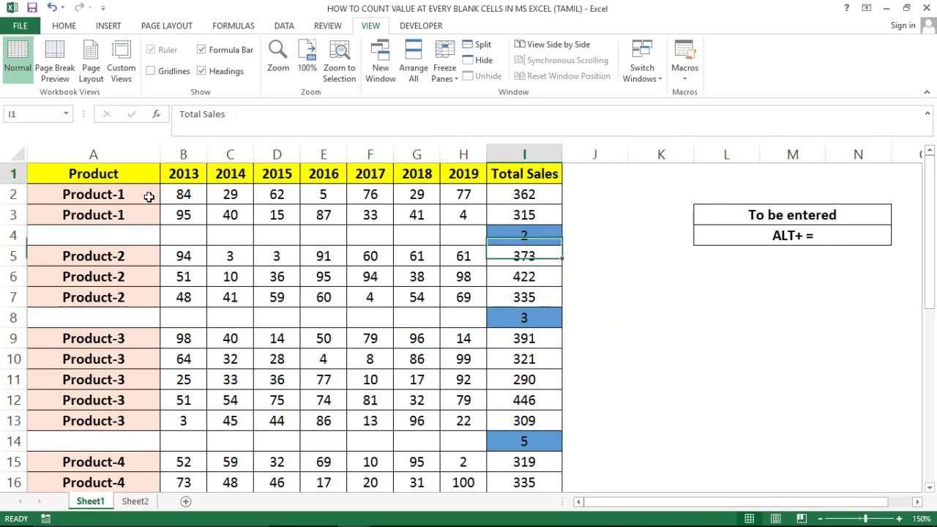
key("Down")
key("Right")
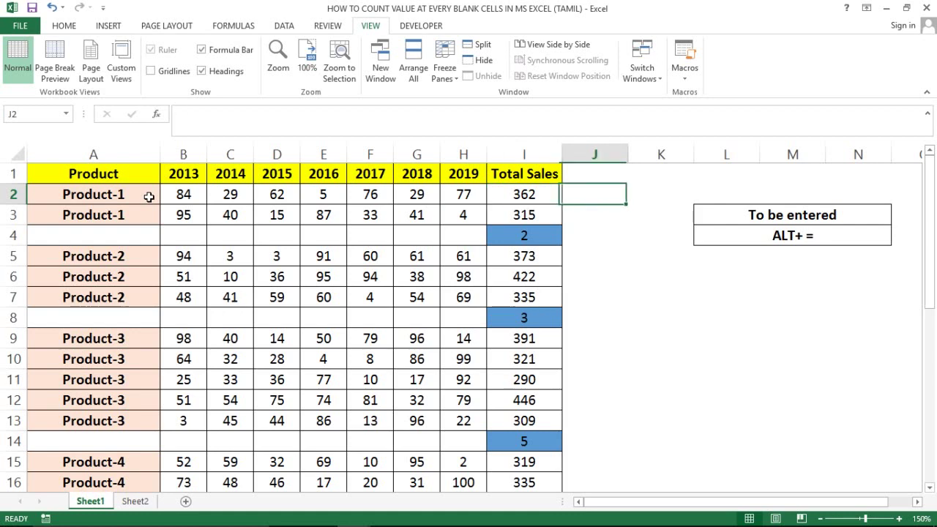
key("Left")
key("Left")
key("ctrl+Down")
key("ctrl+Down")
key("Right")
key("Up")
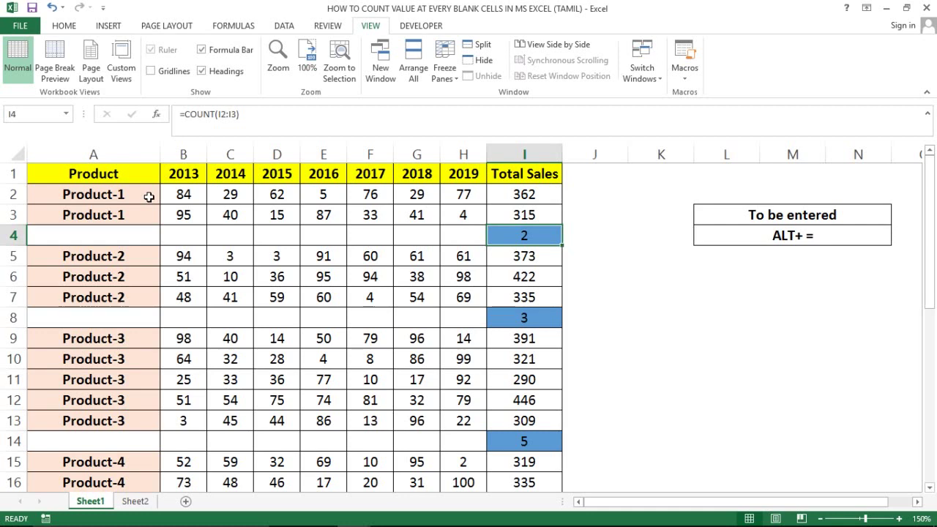
Step: Check the I8 count, select the Product-2 block, and outline the Product-3 totals ending at I14
key("Down")
key("Down")
key("Down")
key("Down")
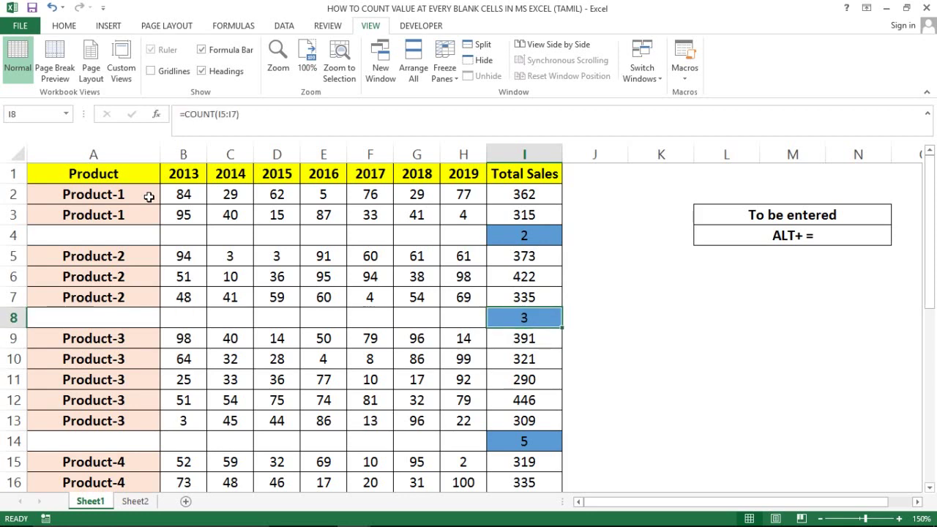
key("shift+Up")
key("shift+Up")
key("shift+Up")
key("shift+Left")
key("shift+Left")
key("shift+Left")
key("shift+Left")
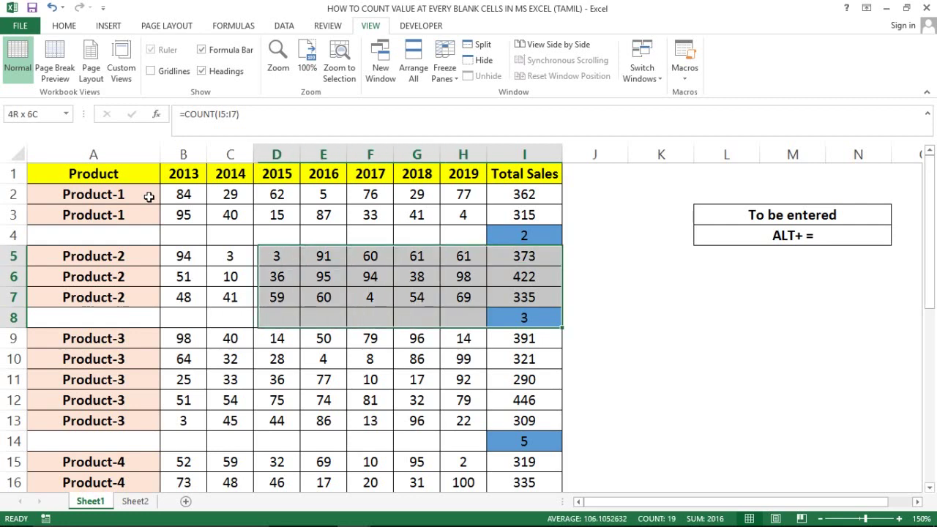
key("shift+Left")
key("shift+Left")
key("shift+Left")
key("Up")
key("Down")
key("Down")
key("Down")
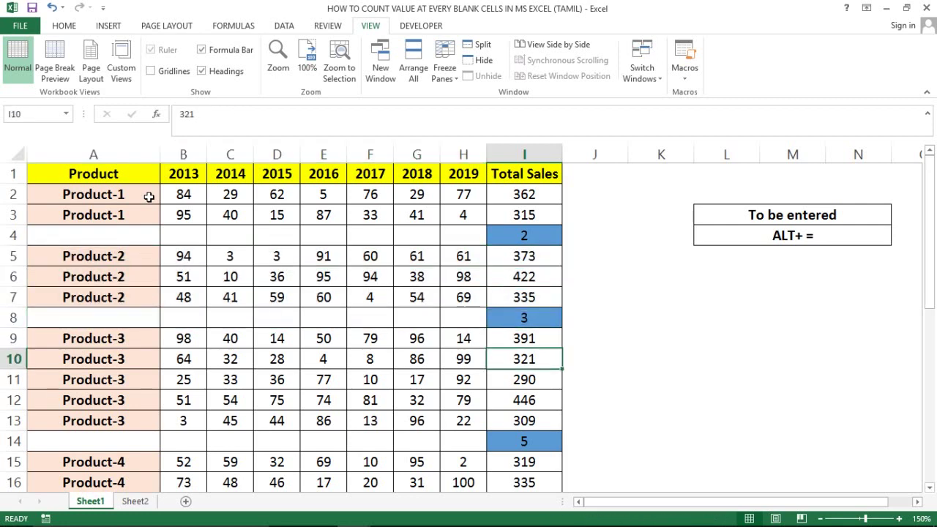
key("Up")
key("shift+Down")
Step: Scroll down to select the Product-4 and Product-5 totals above their count cells
key("shift+Down")
key("shift+Down")
key("shift+Down")
key("shift+Up")
key("Down")
key("Down")
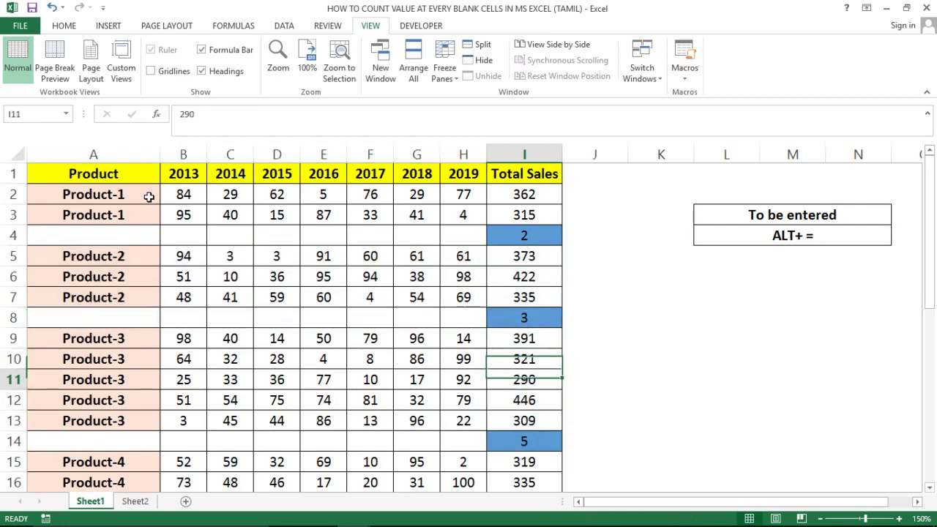
key("Down")
key("Down")
key("Down")
key("Down")
key("Up")
key("Up")
key("Down")
key("shift+Down")
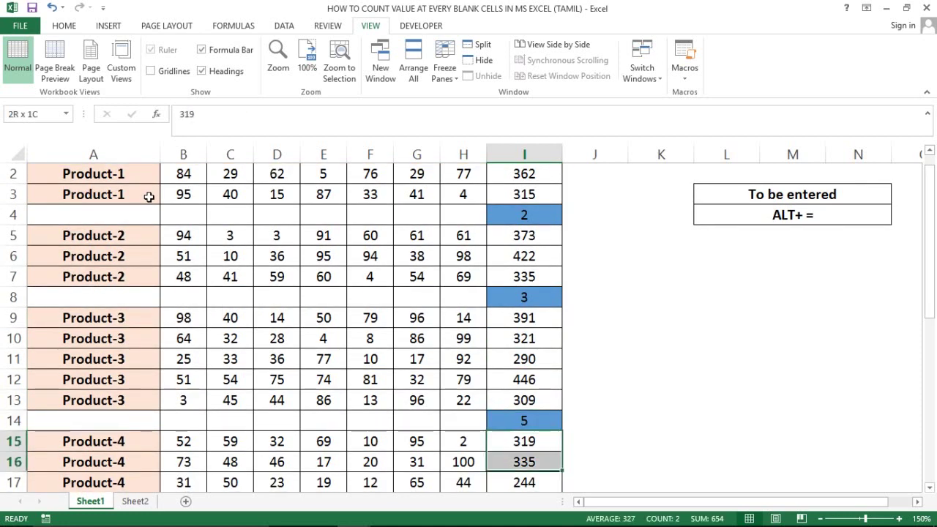
key("shift+Down")
key("shift+Down")
scroll(149, 196, "down", 1)
scroll(149, 197, "down", 1)
key("shift+Up")
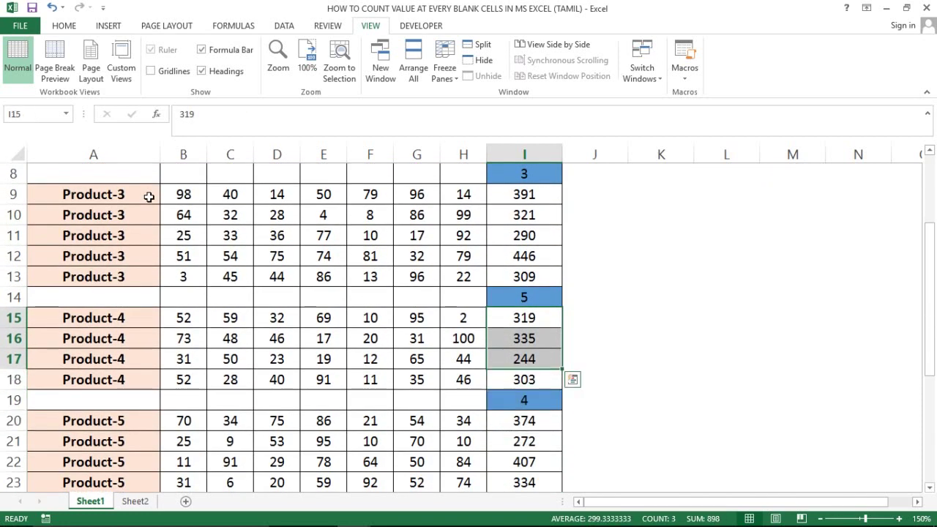
key("Down")
key("Down")
key("Down")
key("Down")
key("shift+Down")
key("shift+Down")
key("shift+Down")
key("shift+Down")
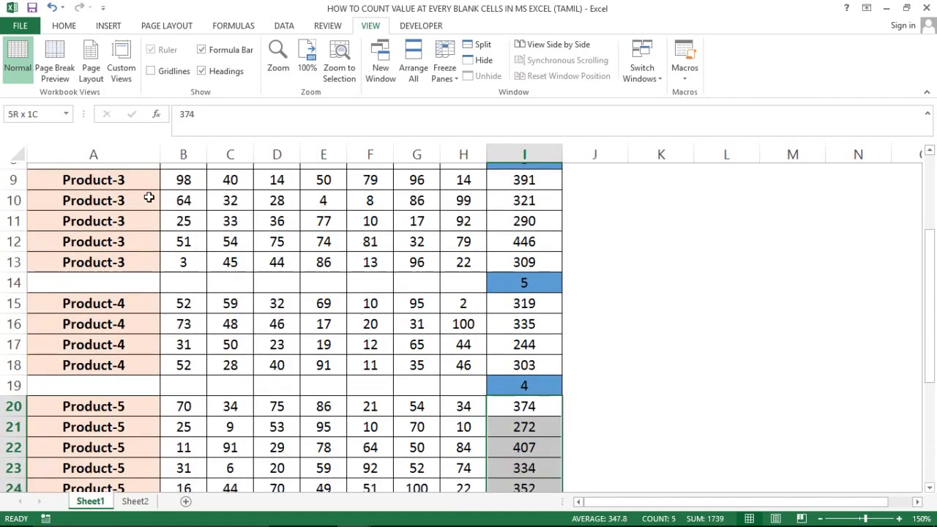
key("shift+Down")
key("shift+Down")
key("shift+Down")
scroll(149, 197, "down", 1)
key("Up")
key("Up")
key("Up")
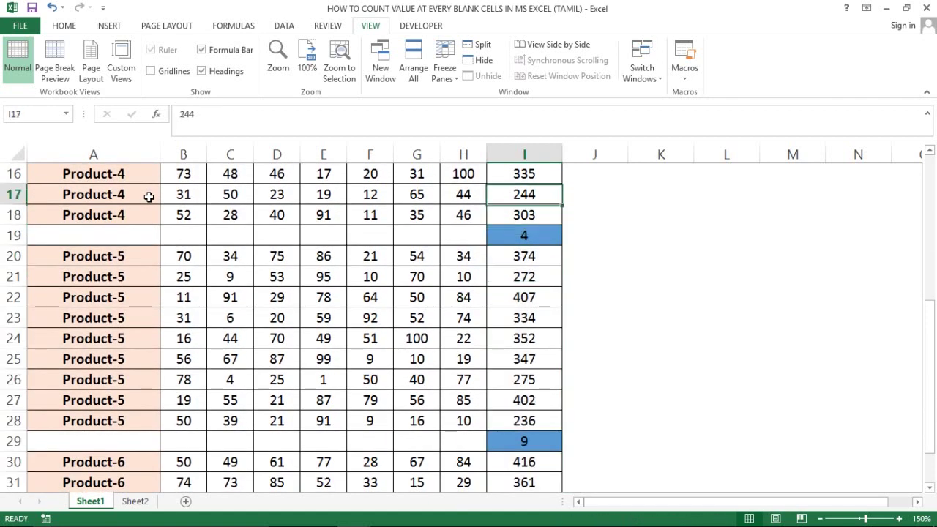
Step: Return to the top of the table and inspect the COUNT formula in the first separator cell
key("ctrl+Up")
key("Left")
key("Left")
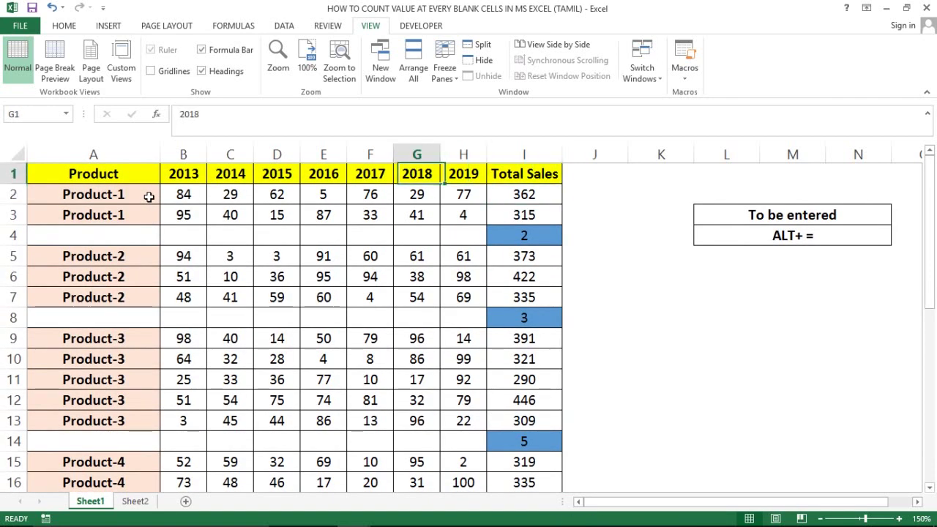
key("Left")
left_click(528, 236)
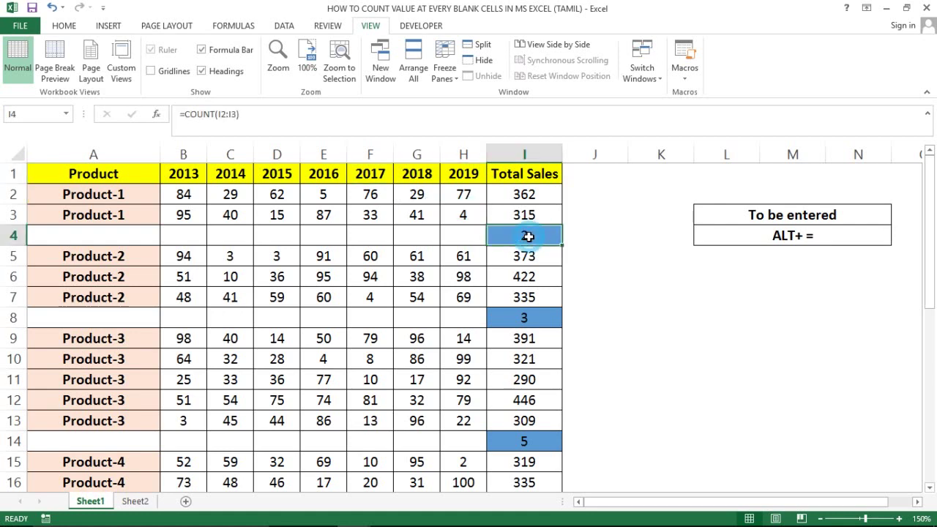
left_click(457, 237)
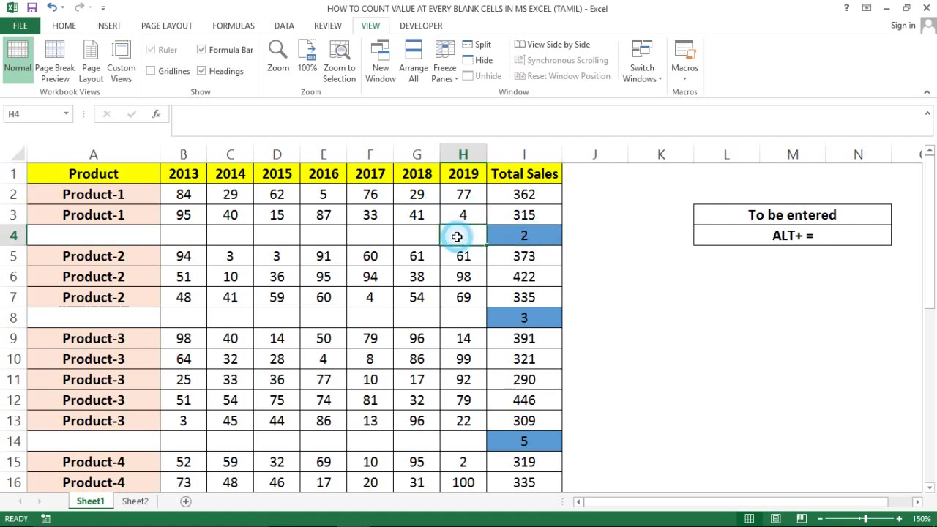
Step: Switch to Sheet2 and check the product totals and empty separator cells in column I
left_click(135, 502)
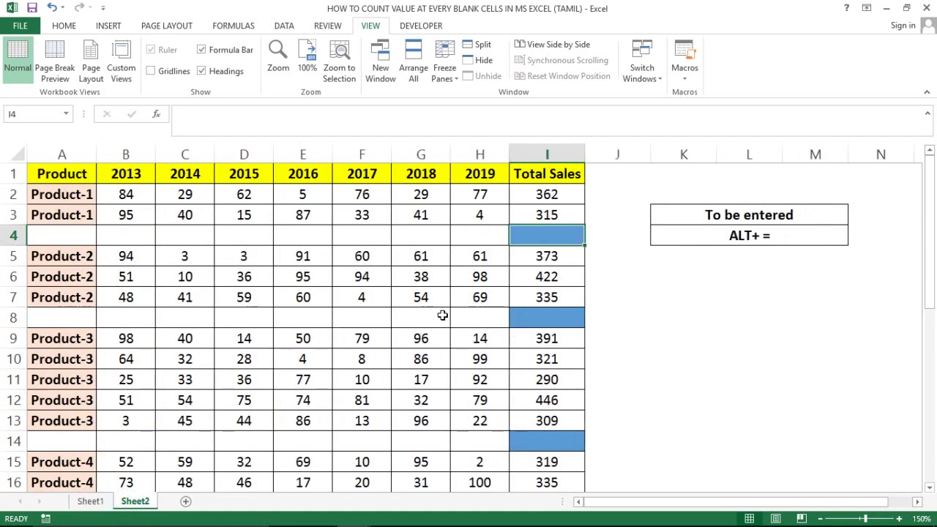
left_click(443, 314)
left_click(566, 237)
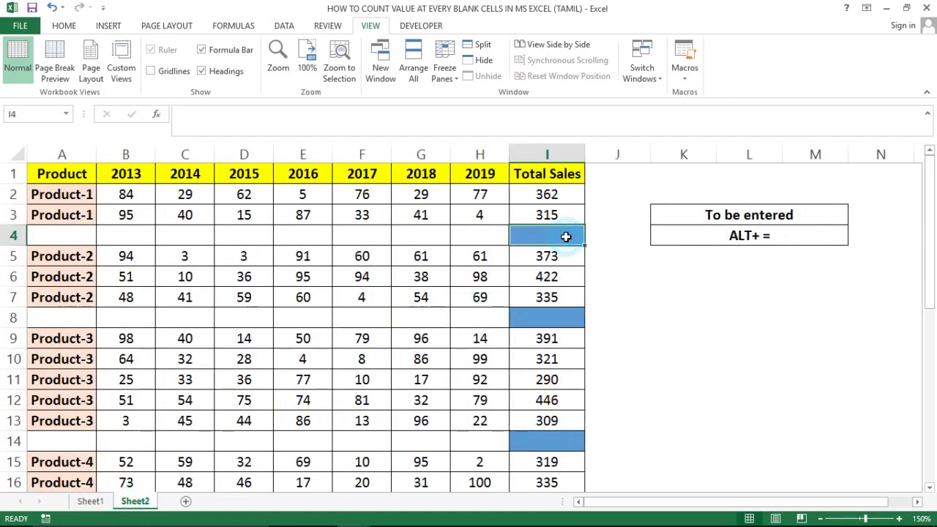
left_click(538, 195)
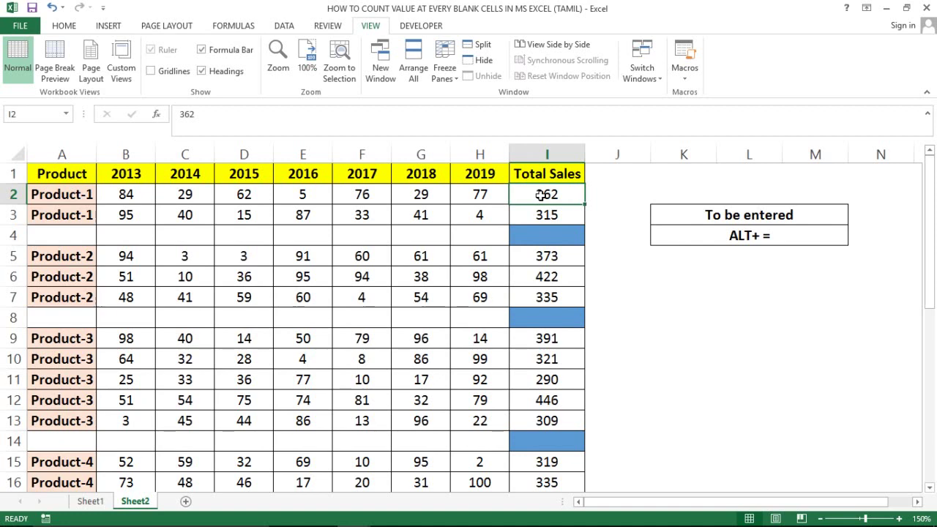
key("shift+Down")
key("Down")
key("Down")
key("Down")
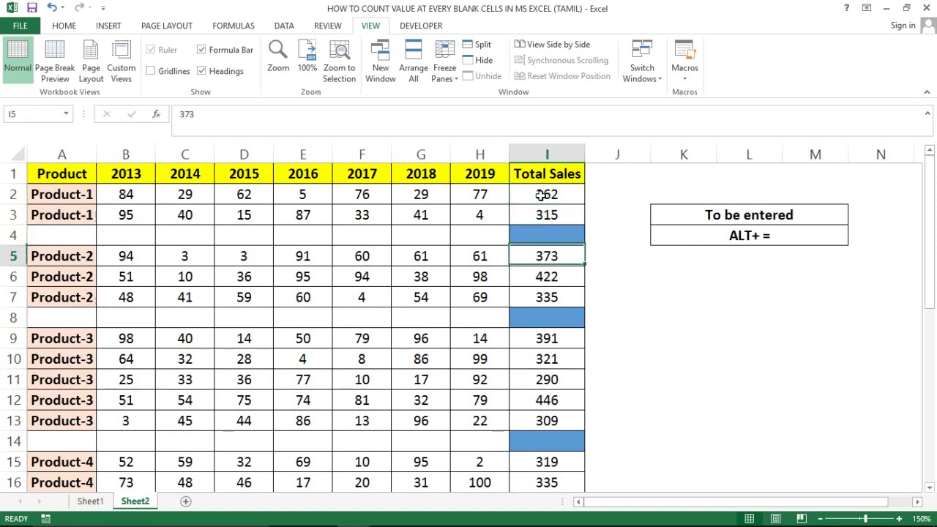
key("Up")
key("Down")
key("Down")
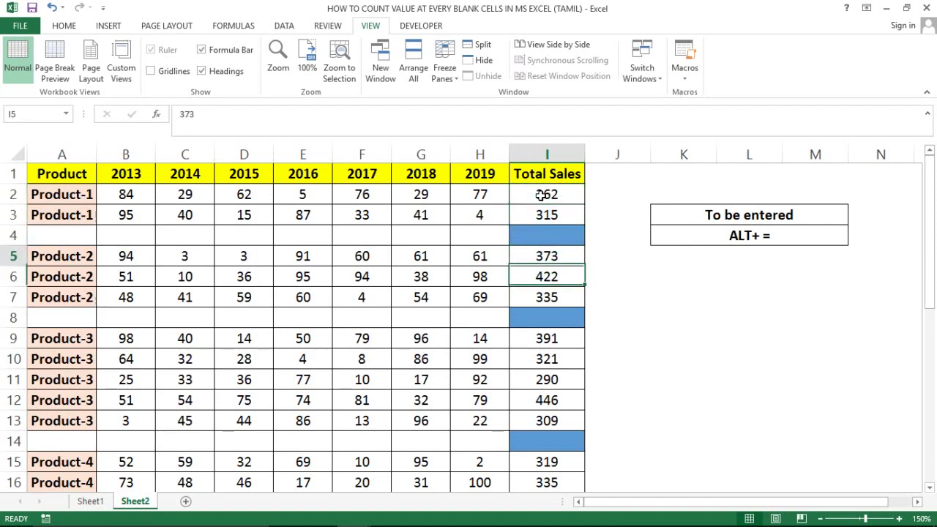
key("shift+Down")
key("shift+Up")
key("Down")
key("Down")
key("Down")
key("Up")
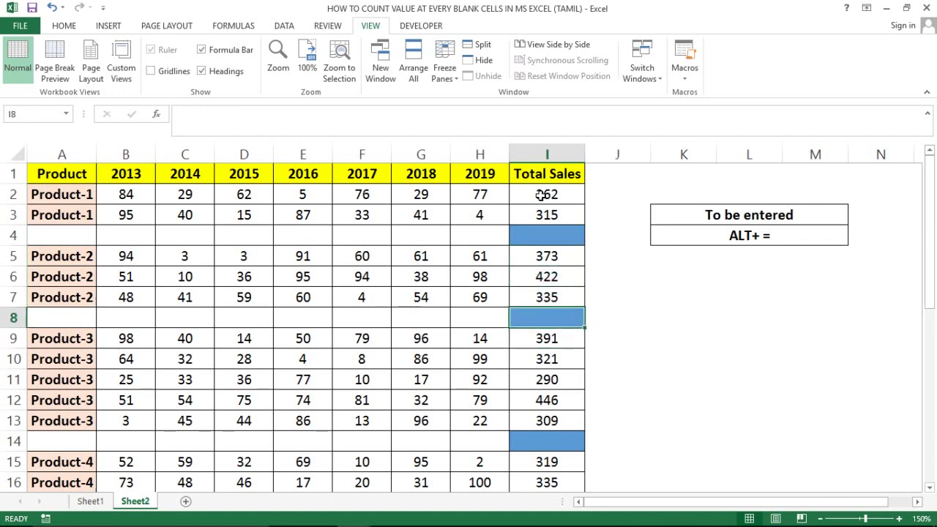
key("Down")
key("shift+Down")
key("shift+Down")
key("shift+Down")
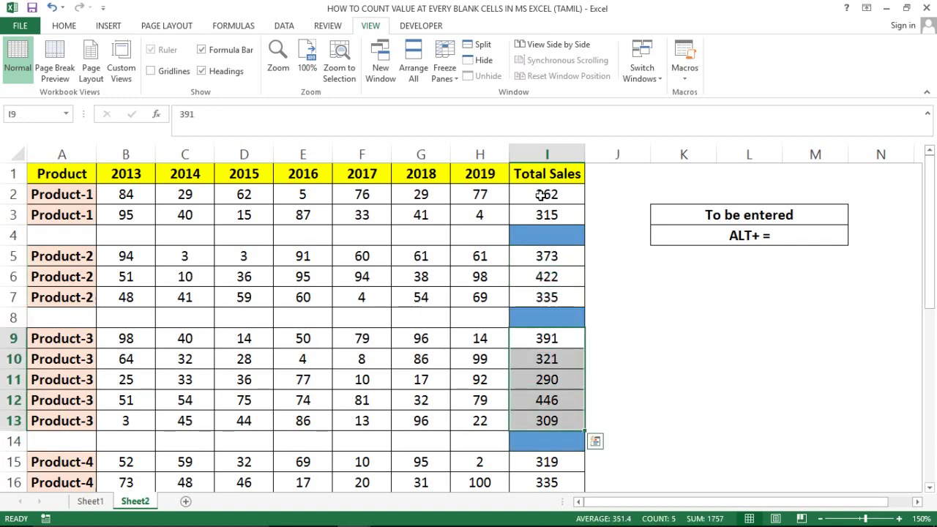
key("Down")
key("Down")
key("Down")
key("Down")
key("Down")
key("Down")
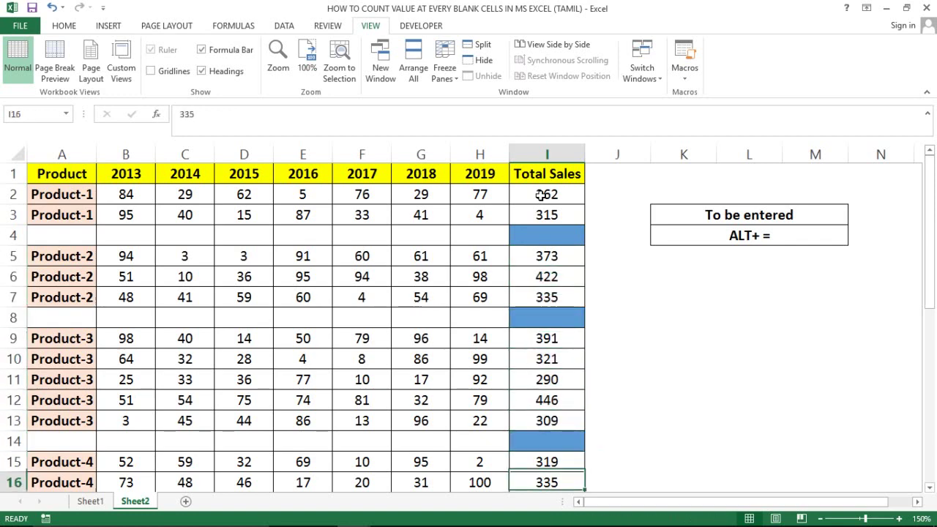
key("Down")
key("ctrl+Up")
key("ctrl+Up")
key("ctrl+Up")
key("ctrl+Up")
key("ctrl+Up")
key("ctrl+Up")
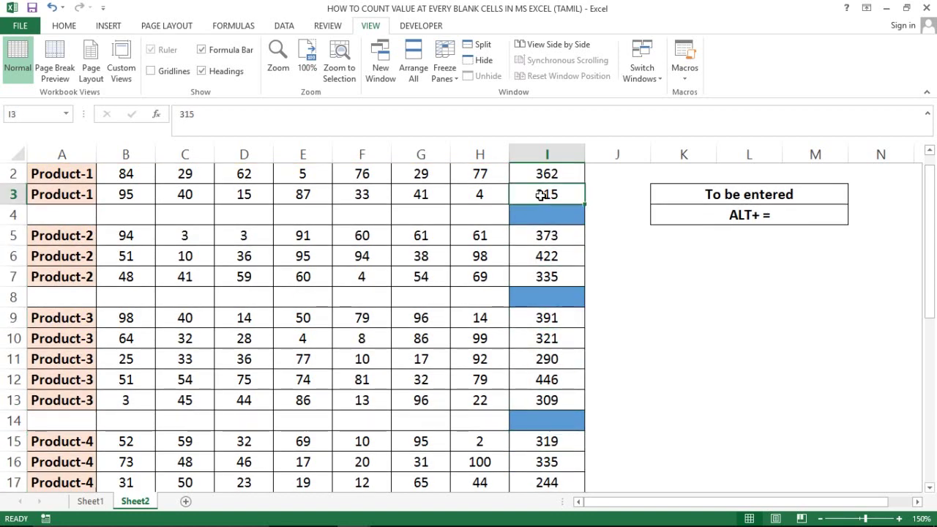
key("ctrl+Up")
key("Down")
key("Down")
key("Down")
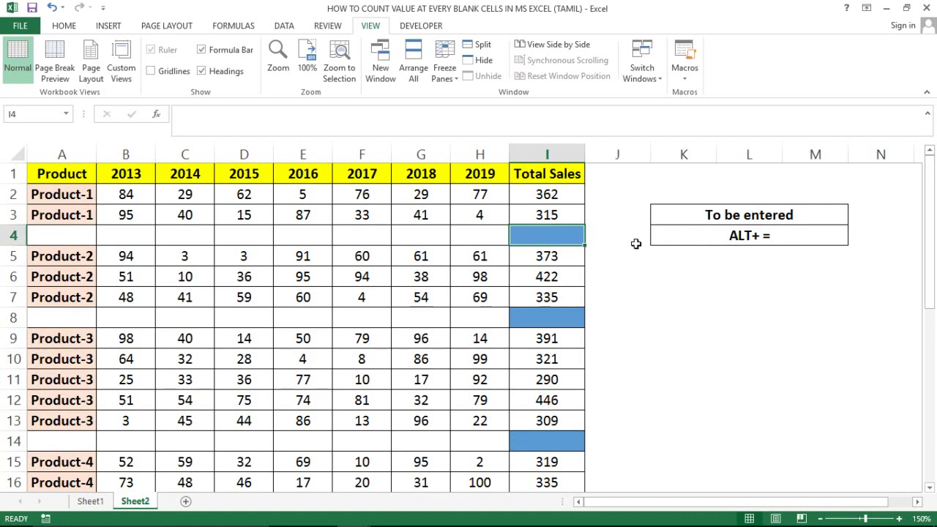
Step: Return to the first empty separator cell and select the entire Total Sales column I
key("Left")
key("Left")
key("Right")
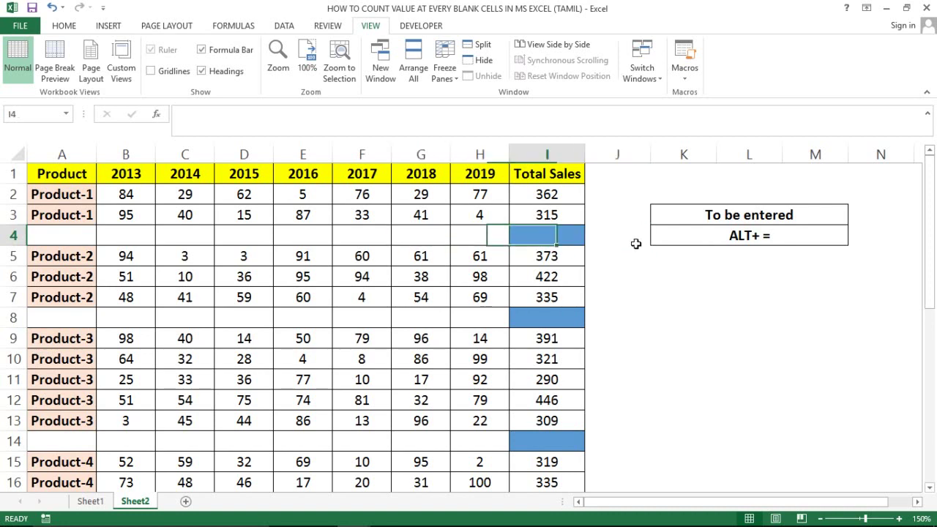
key("Right")
key("Right")
key("Left")
key("Up")
key("Down")
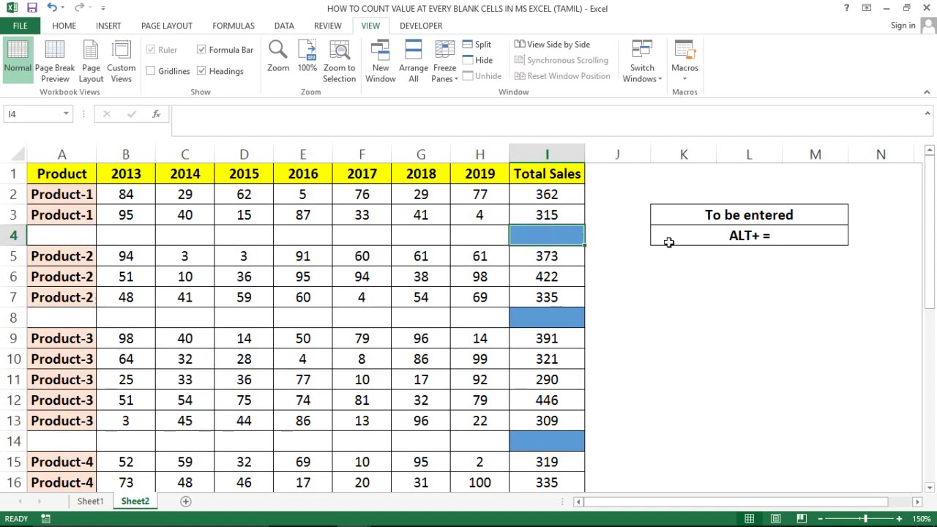
key("ctrl+space")
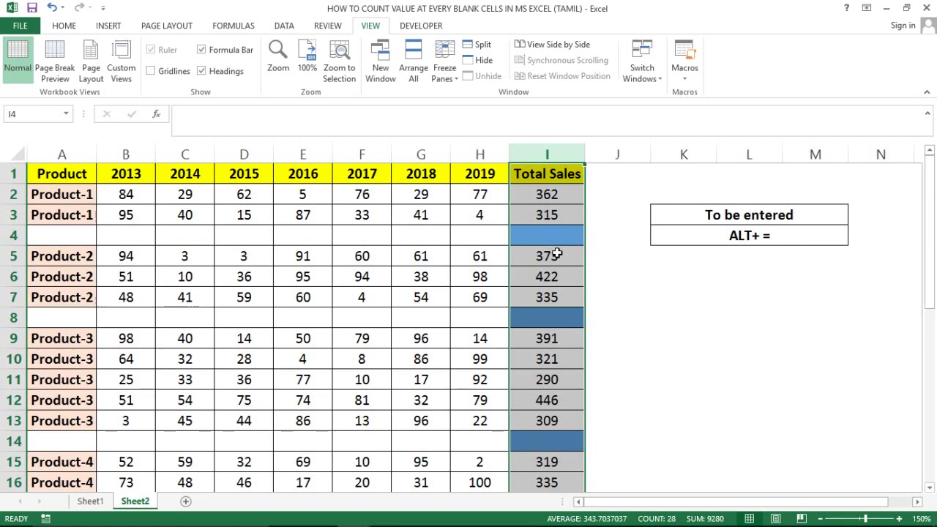
Step: Use Go To Special with Blanks to select only the empty separator cells in column I
left_click(65, 26)
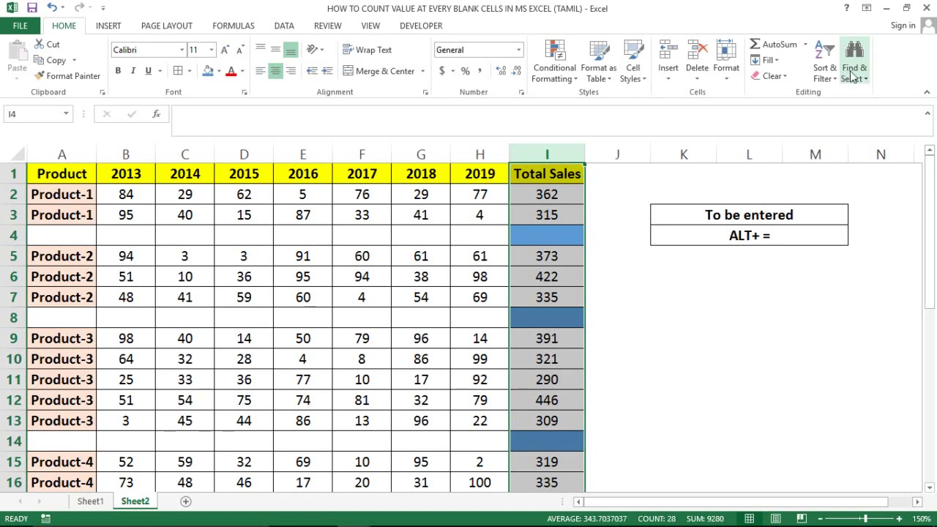
left_click(853, 73)
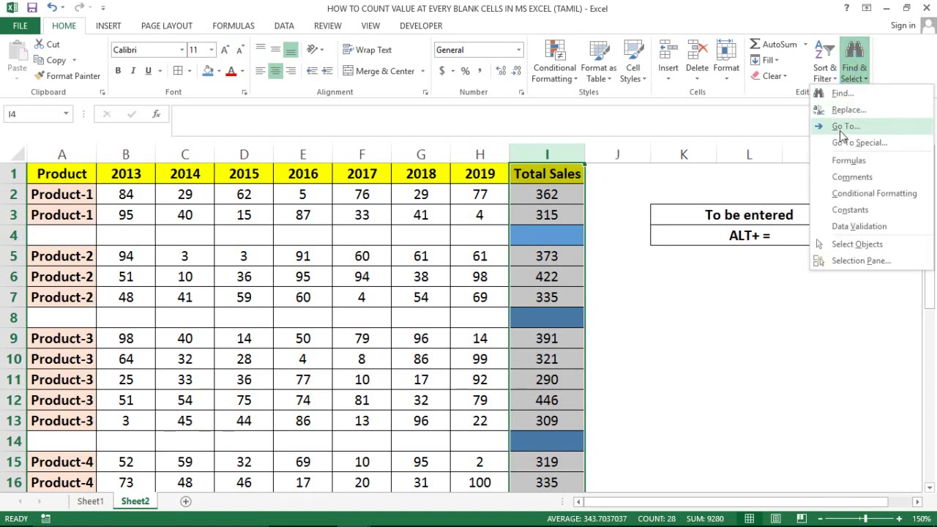
left_click(843, 127)
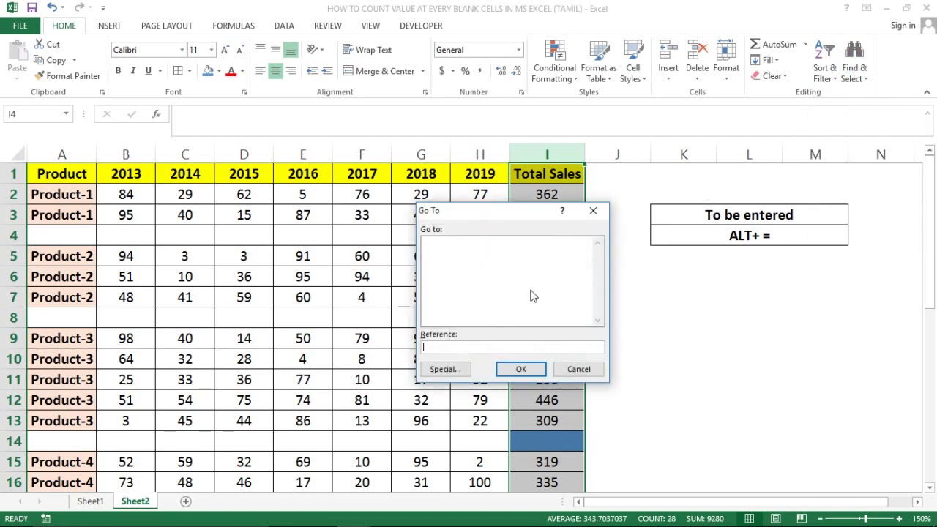
left_click(595, 212)
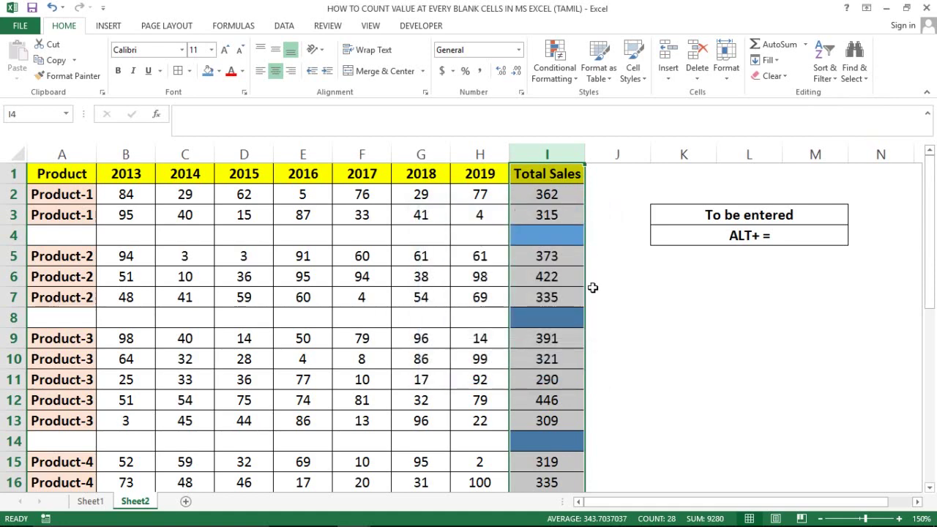
key("F5")
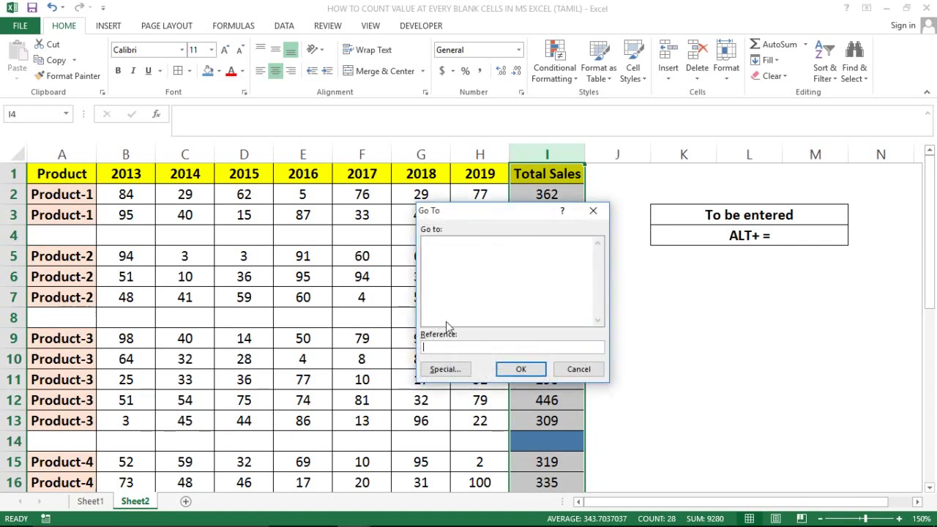
left_click(445, 369)
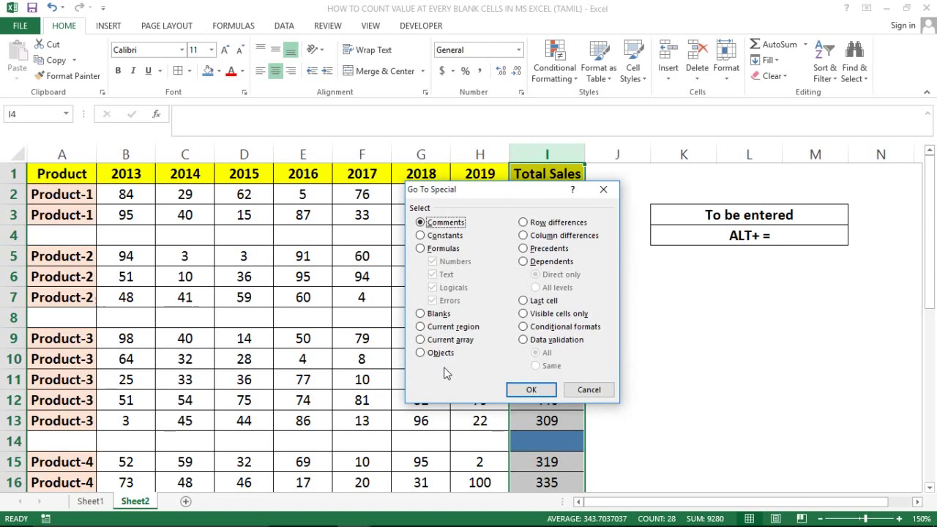
left_click(440, 314)
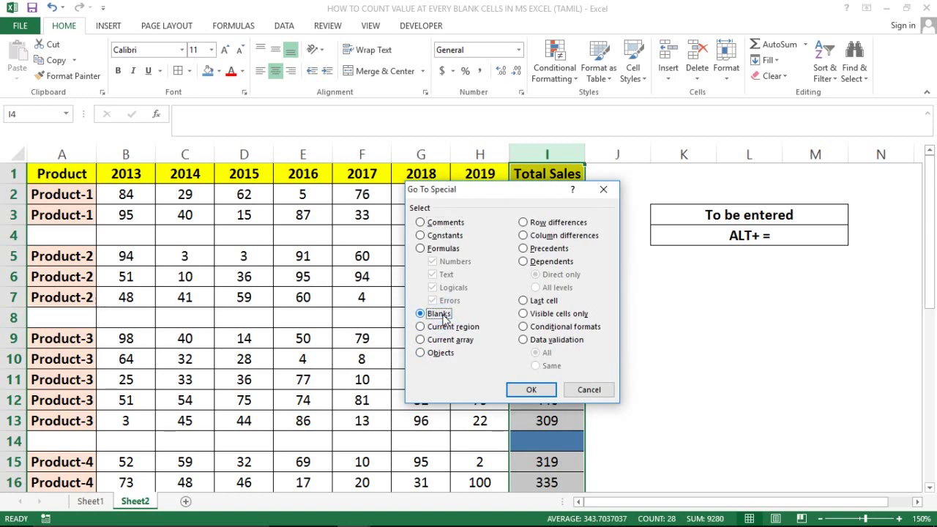
left_click(533, 390)
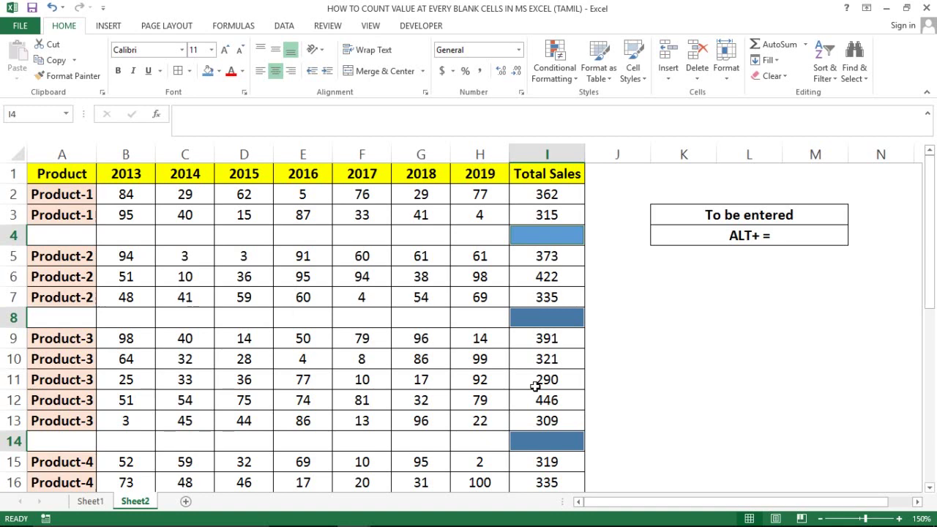
Step: AutoSum the selected blank cells, giving =SUM(I2:I3) = 677 in I4, plus 1130, 1757, 2999 and 1516
key("alt")
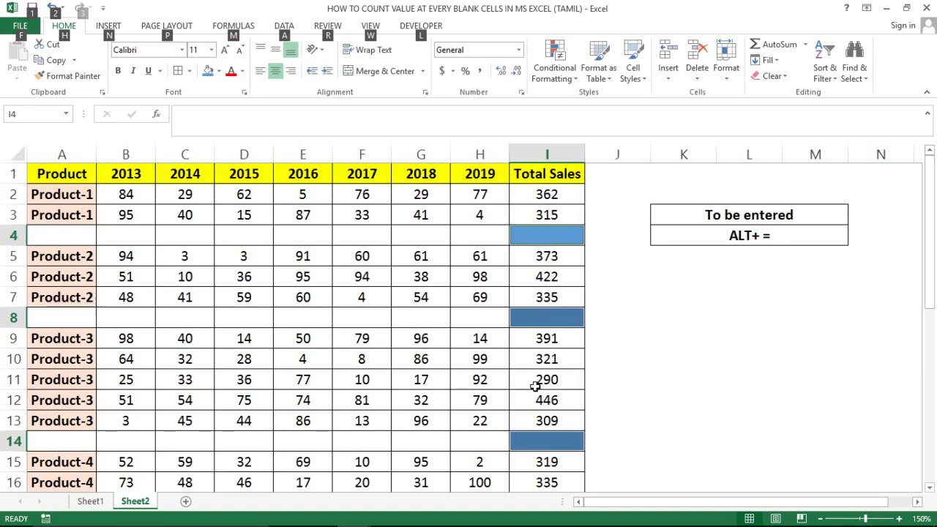
key("alt+equal")
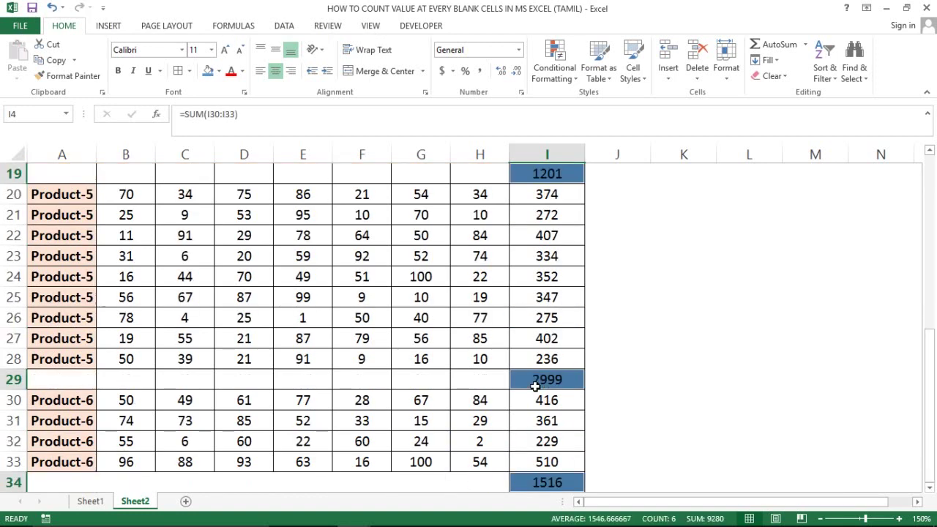
key("ctrl+Up")
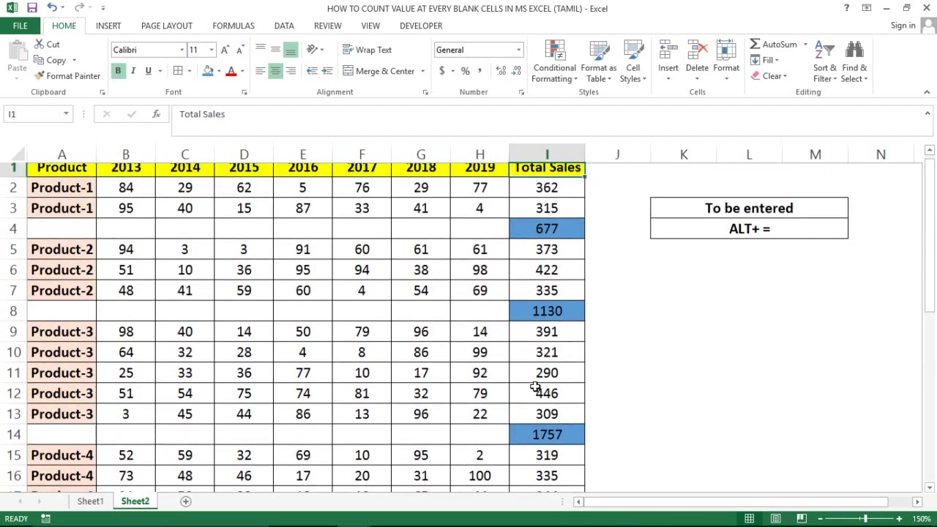
key("Down")
key("Down")
key("Down")
key("Up")
key("Up")
key("Up")
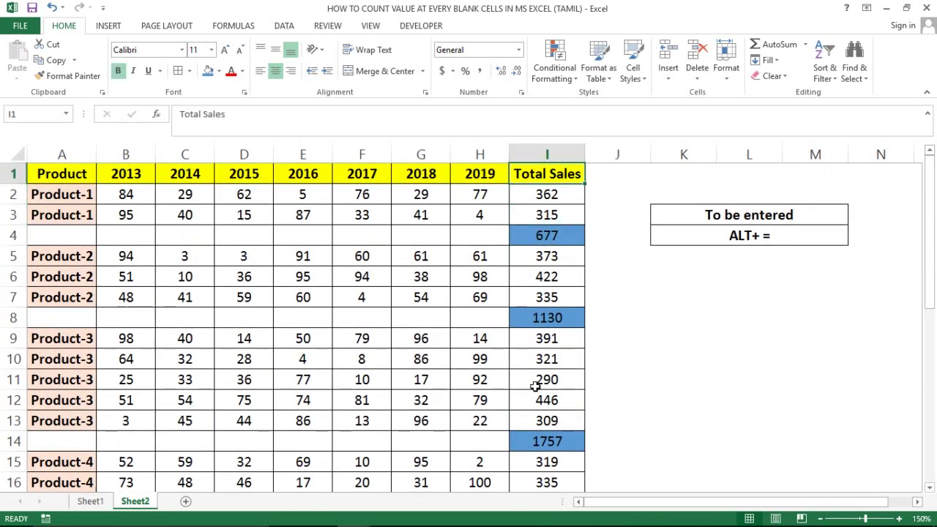
key("Down")
key("Down")
key("Down")
key("Up")
key("Up")
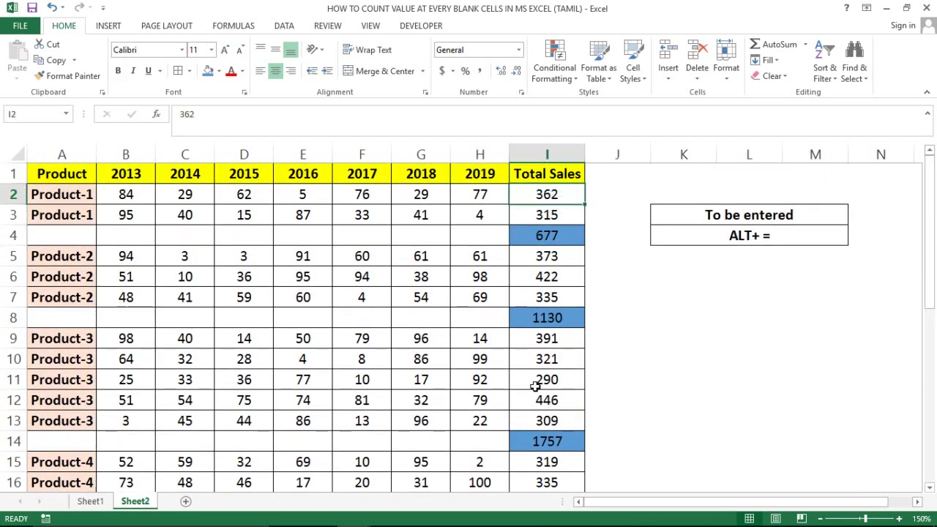
key("Down")
key("Down")
key("Up")
key("Up")
key("Up")
key("Down")
key("Down")
key("Down")
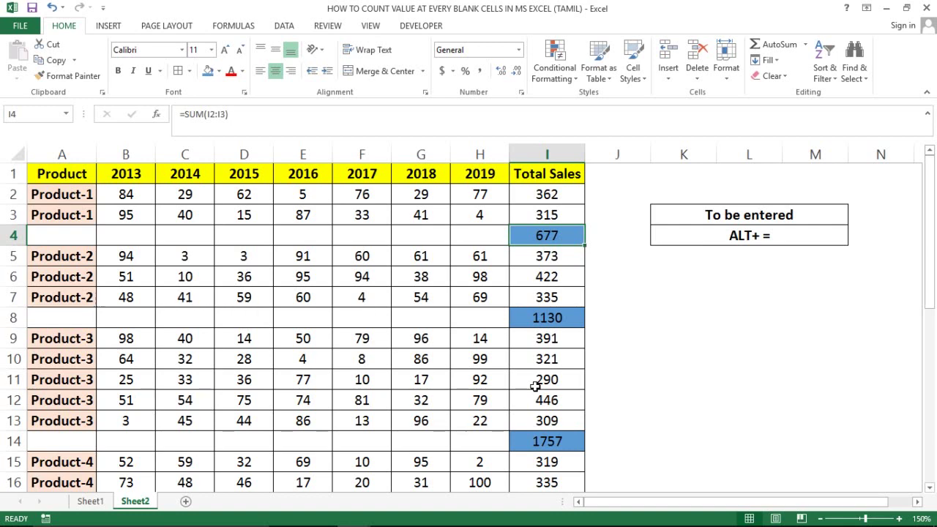
key("Right")
key("Right")
key("Left")
key("Left")
key("Left")
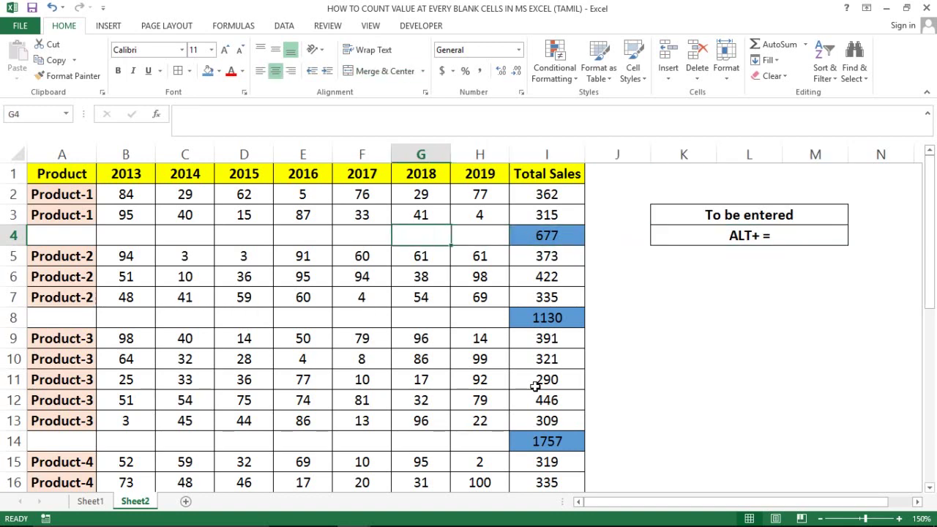
key("Right")
key("Right")
key("Up")
key("Up")
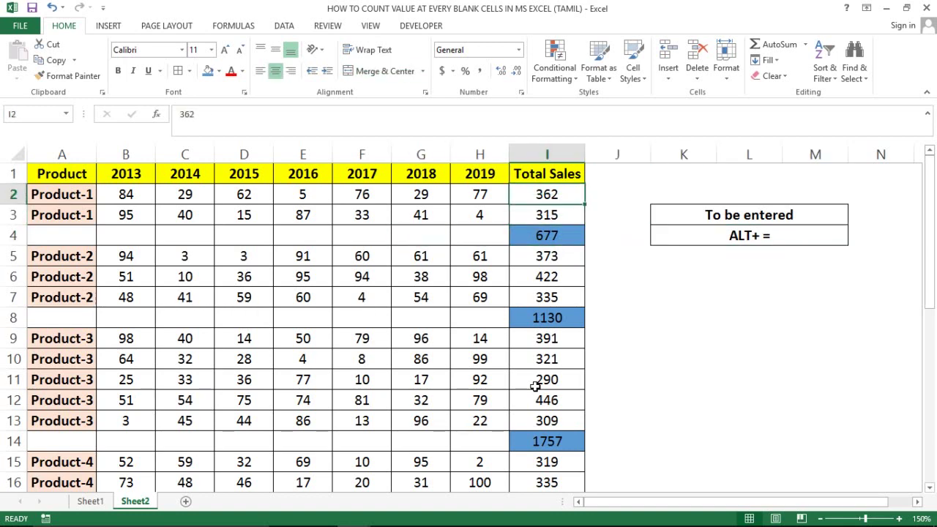
key("Down")
key("shift+Up")
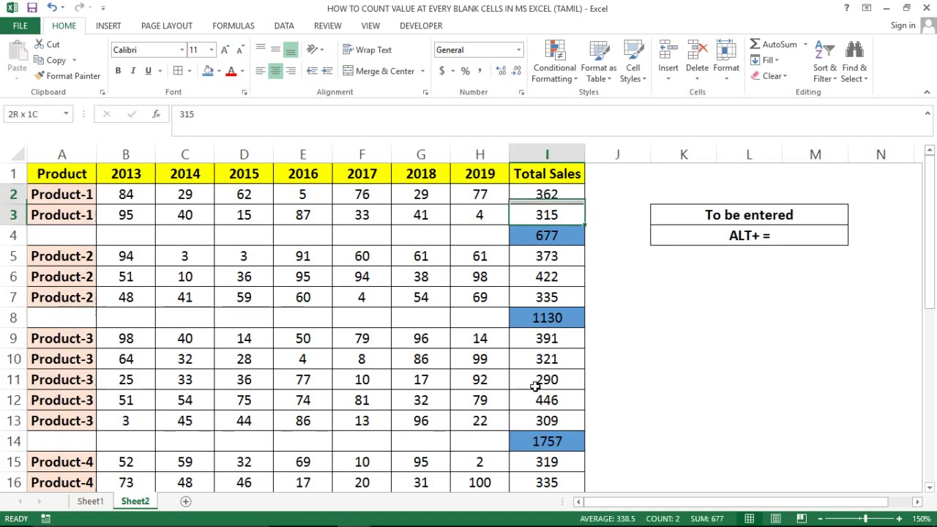
key("shift+Left")
key("shift+Left")
key("shift+Left")
key("shift+Left")
key("shift+Left")
key("shift+Left")
key("shift+Left")
key("shift+Right")
key("shift+Right")
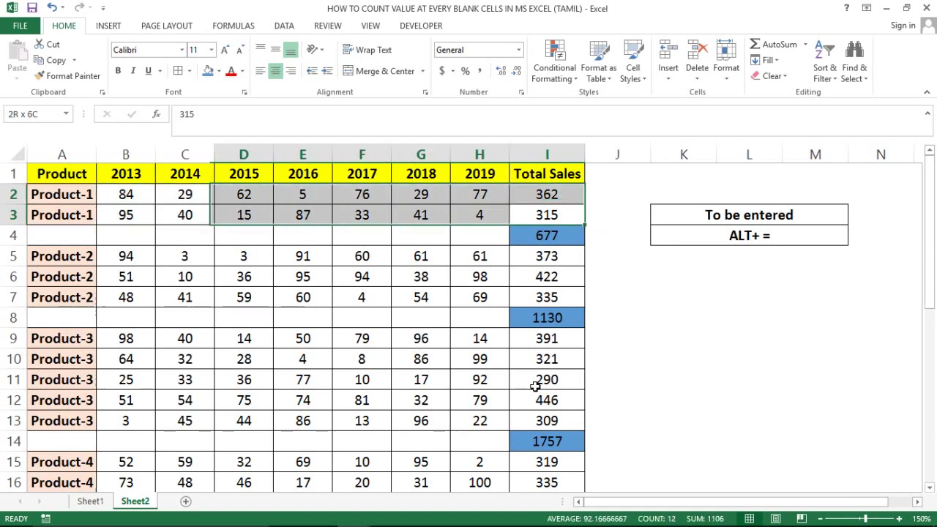
key("shift+Right")
key("shift+Right")
key("shift+Right")
key("shift+Right")
key("Left")
key("Down")
key("Down")
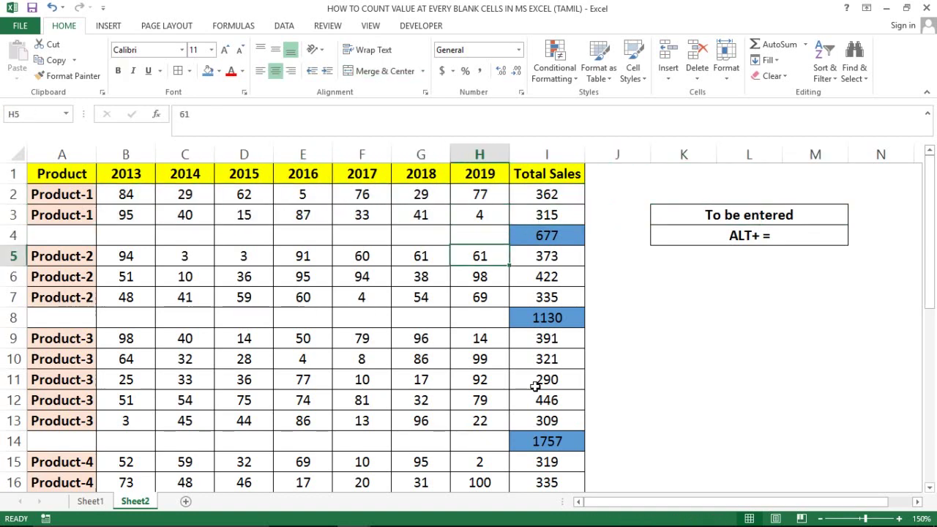
key("Right")
key("Up")
key("Up")
key("Up")
key("Down")
key("Up")
key("shift+Down")
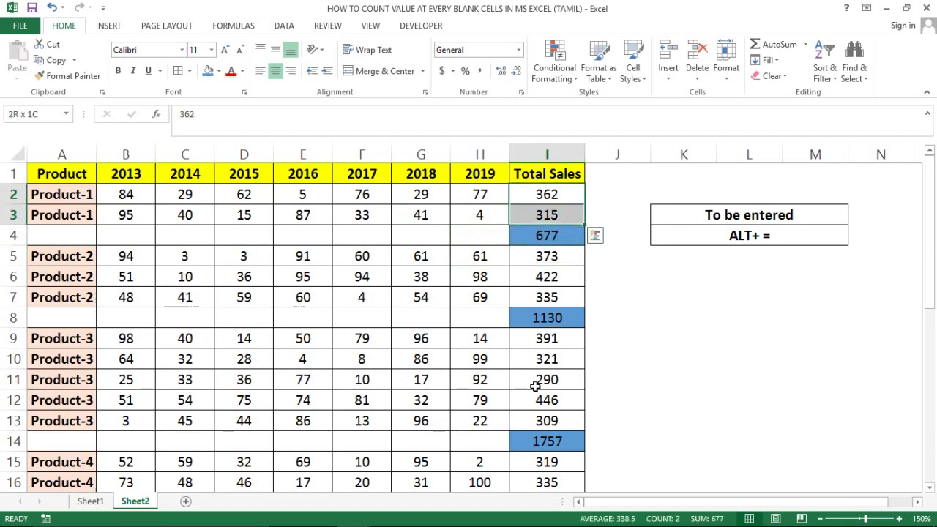
key("Down")
key("Down")
key("Down")
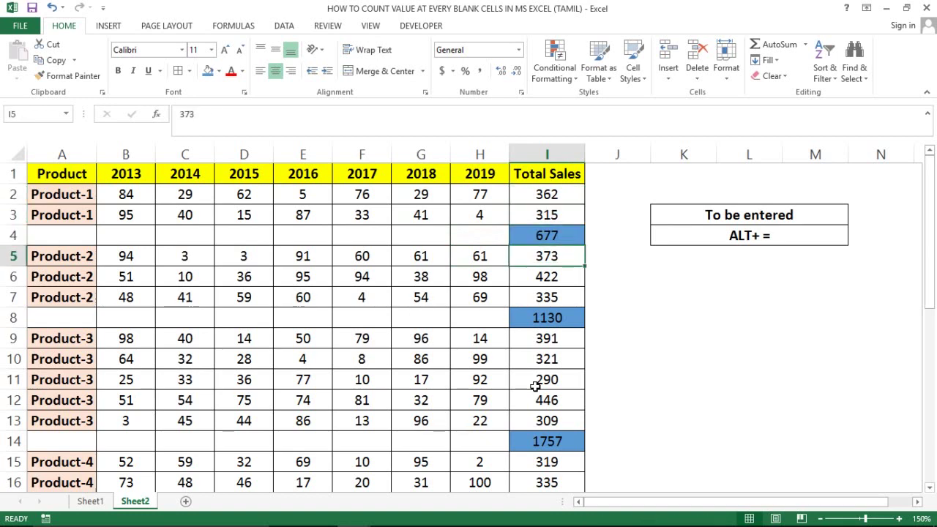
key("shift+Down")
key("shift+Down")
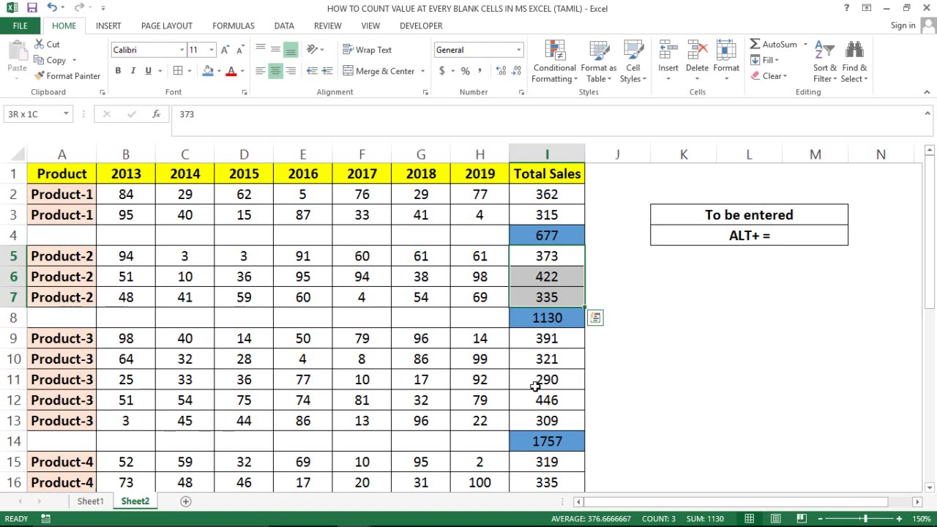
key("Down")
key("Down")
key("shift+Down")
key("shift+Down")
key("shift+Down")
key("shift+Down")
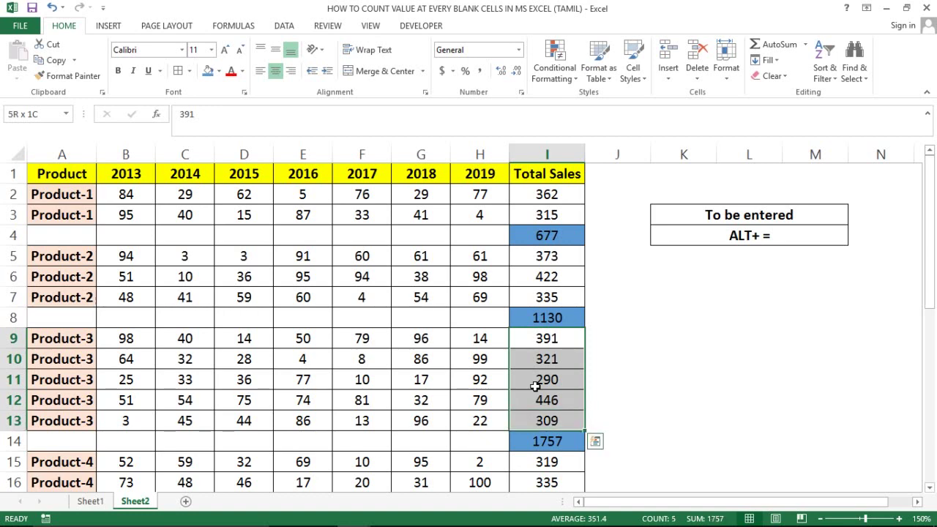
key("Down")
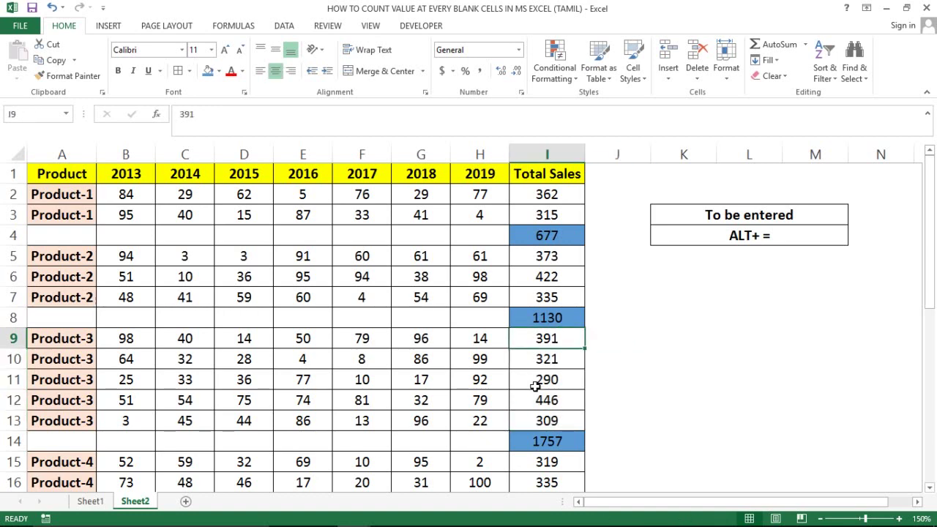
key("Down")
key("Down")
key("Down")
key("Down")
key("Down")
key("Down")
key("Down")
key("Down")
key("Down")
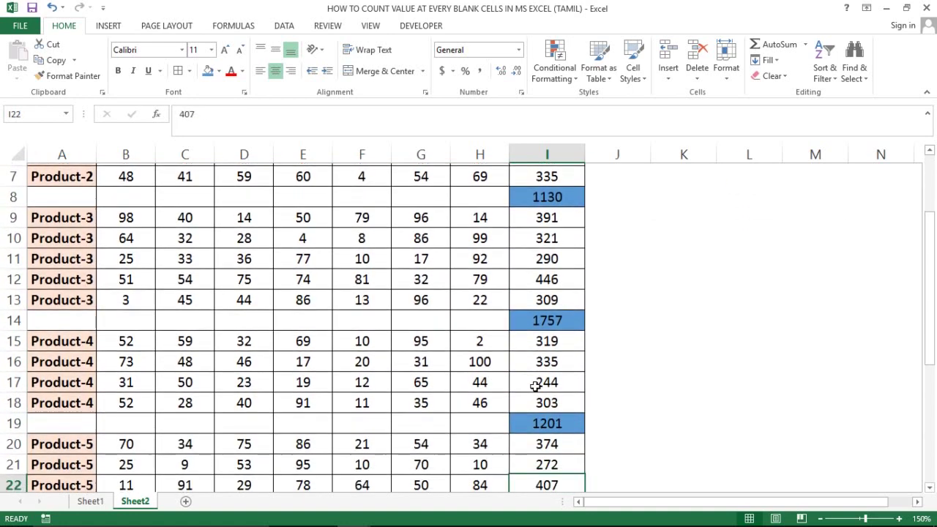
key("Down")
key("Down")
key("Down")
key("Down")
key("Down")
key("Down")
key("Down")
key("Down")
key("Down")
key("Down")
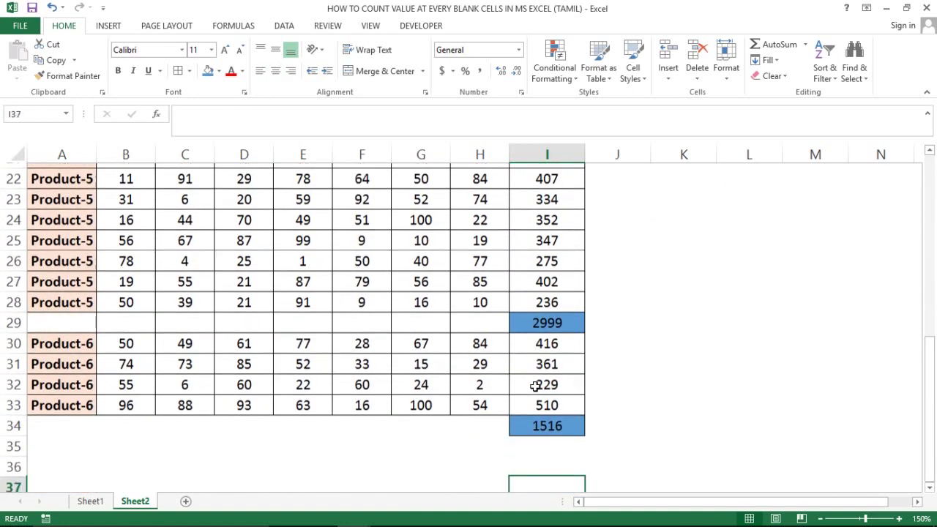
key("Down")
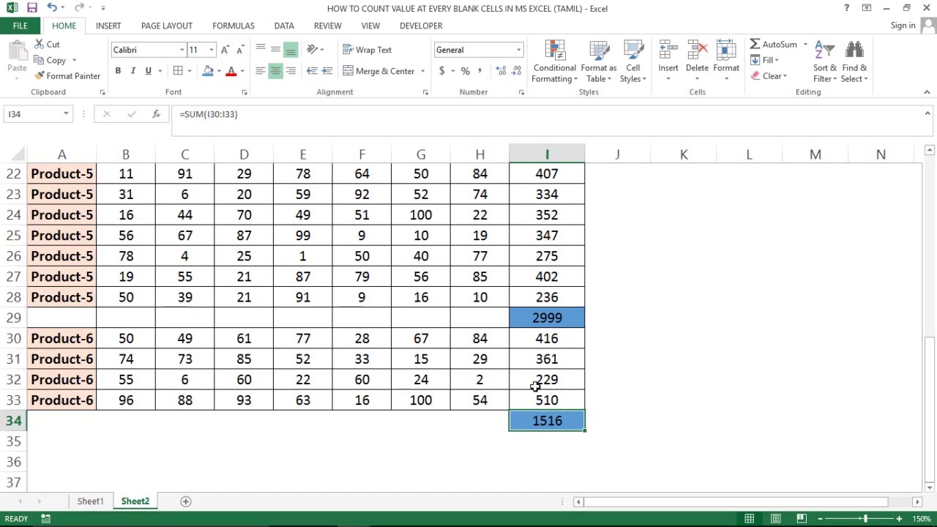
key("ctrl+Up")
key("Down")
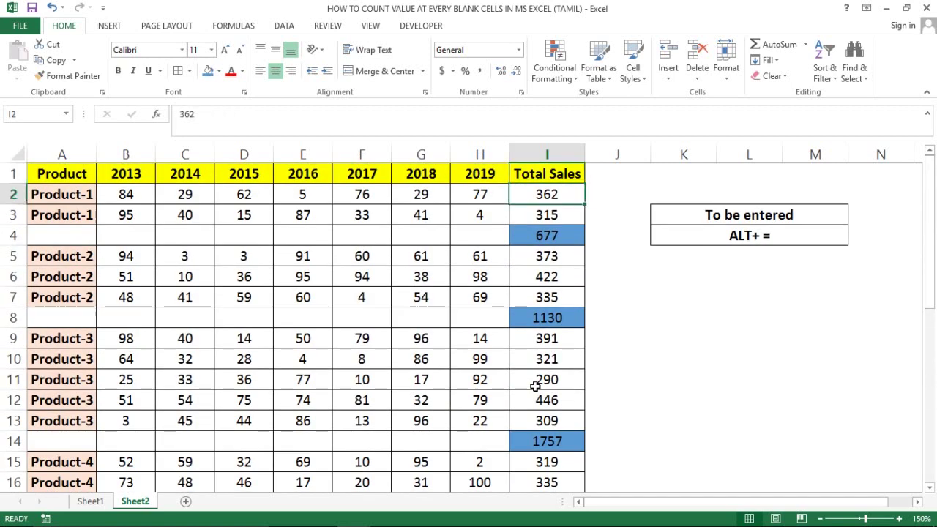
key("Down")
key("Down")
key("Right")
key("Left")
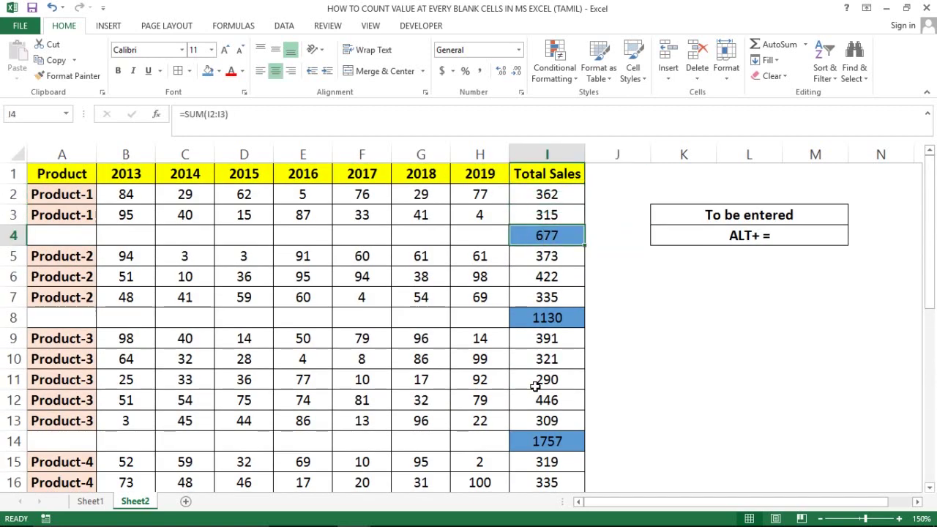
key("alt+equal")
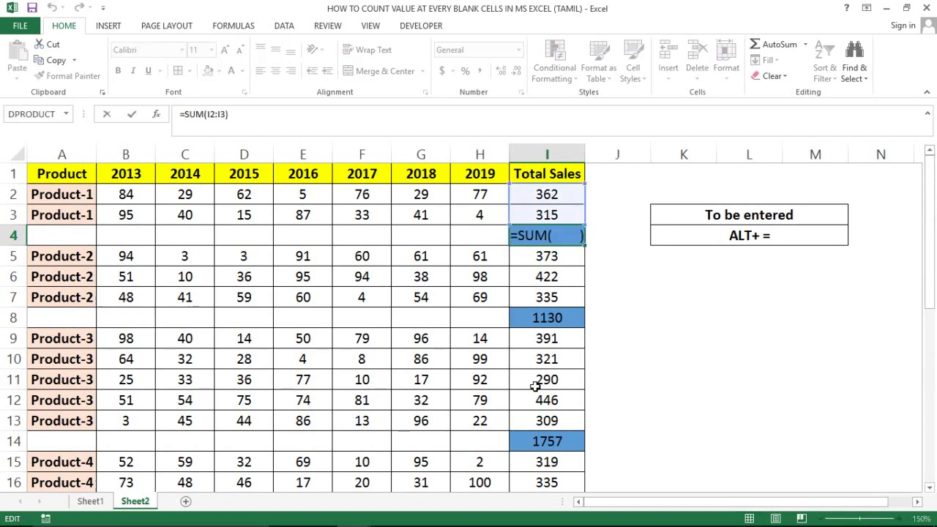
key("Return")
key("ctrl+Down")
key("Down")
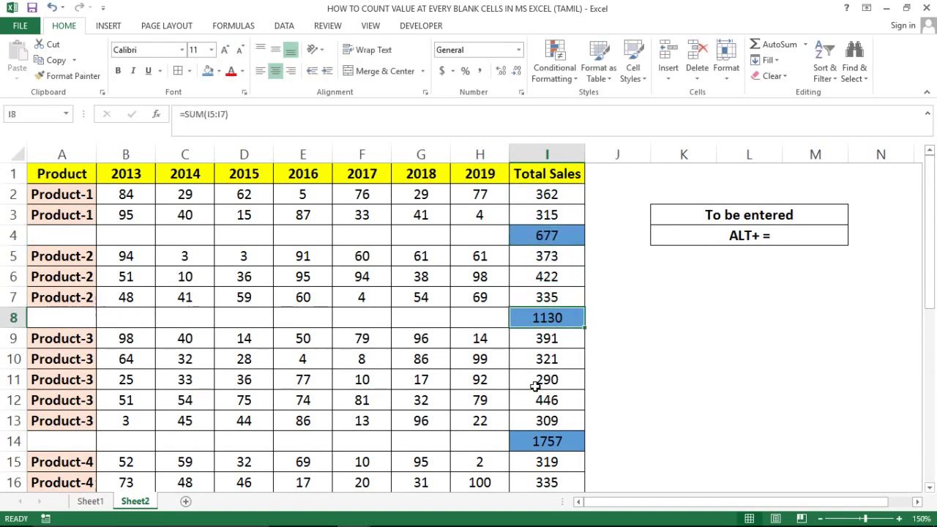
key("alt+equal")
key("ctrl+Return")
key("alt+equal")
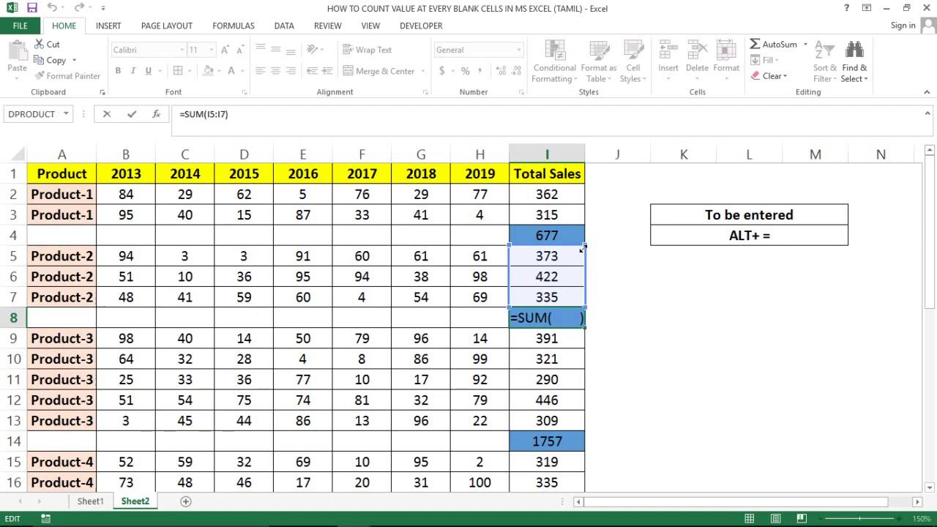
key("ctrl+Return")
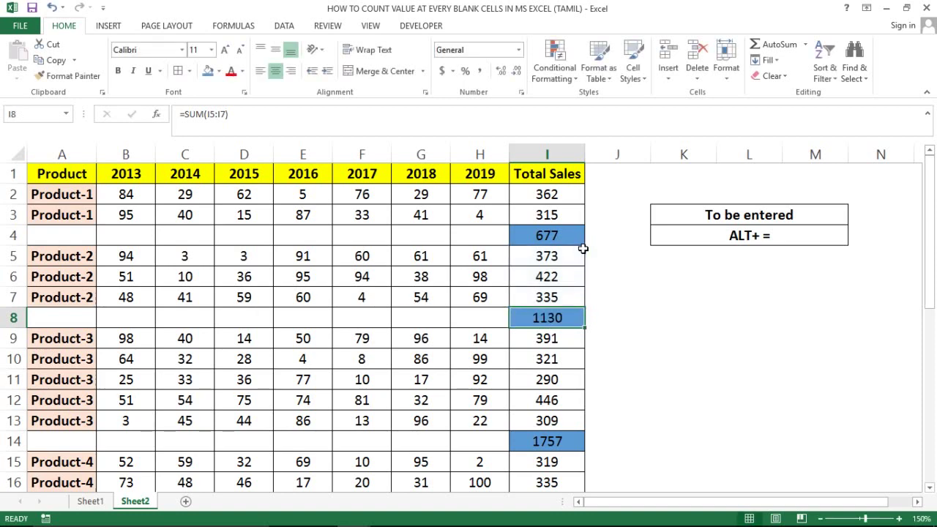
left_click(554, 283)
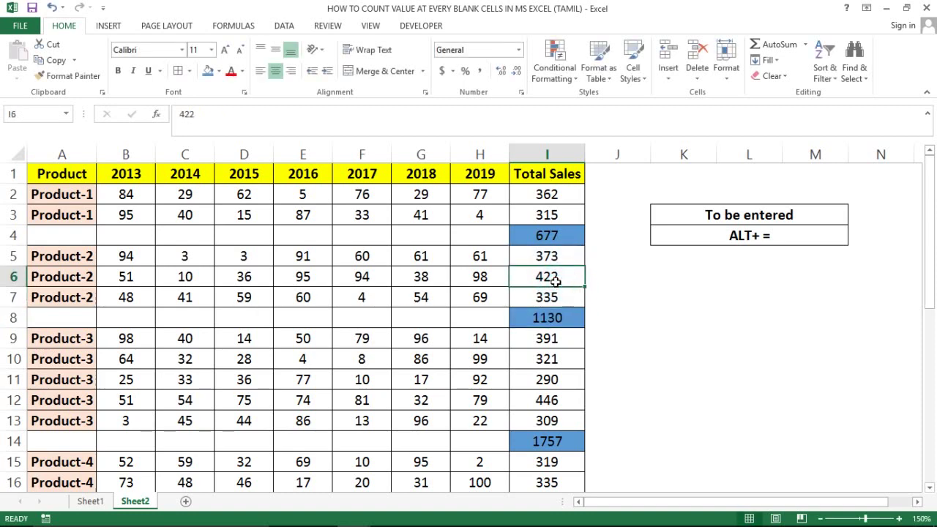
left_click(549, 296)
left_click(566, 241)
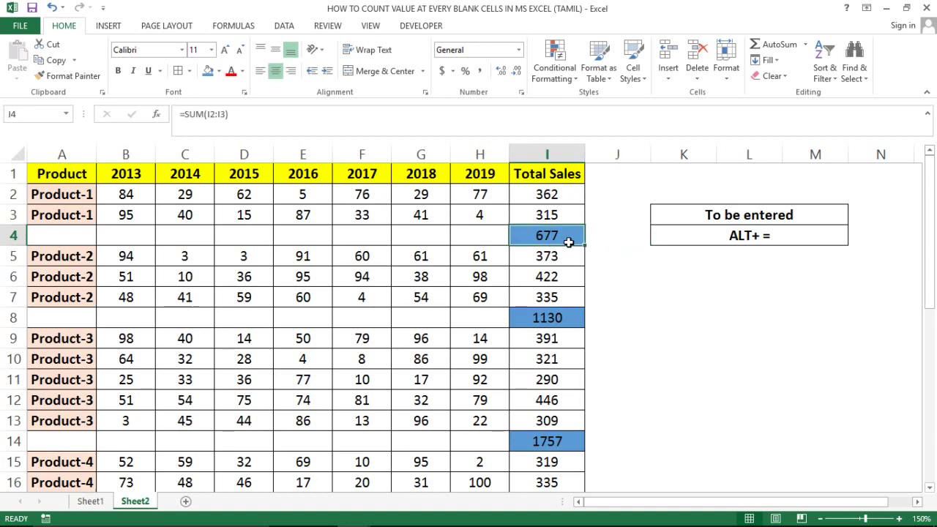
key("ctrl+space")
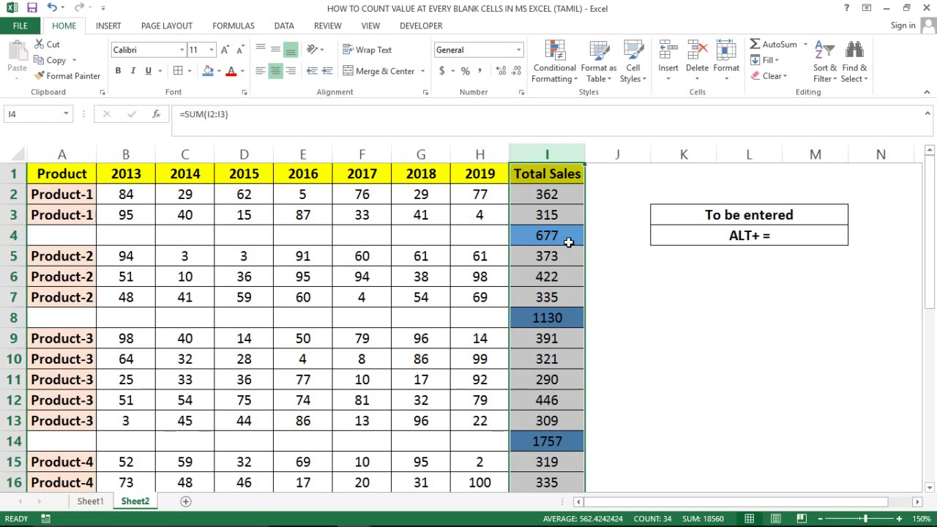
Step: Replace all SUM with COUNT in column I (6 replacements), so separator cells show 2, 3 and 5
key("ctrl+h")
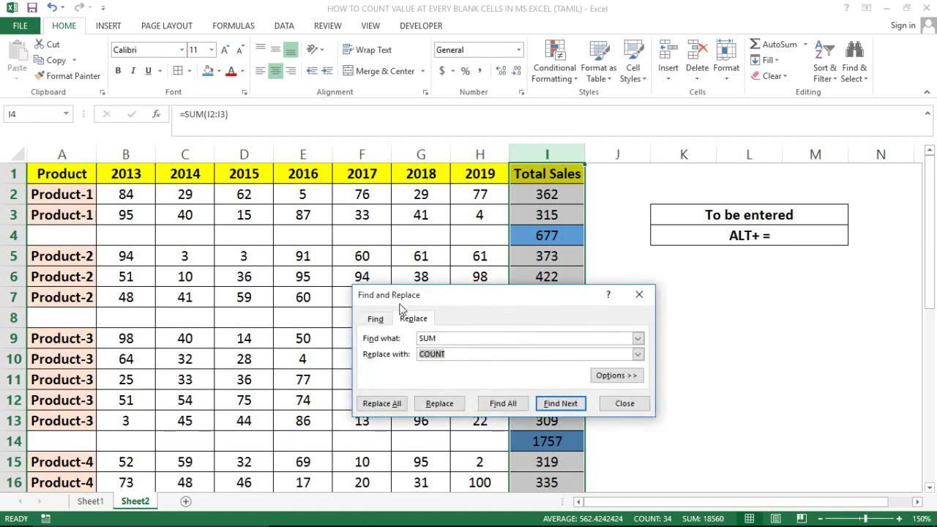
left_click(456, 338)
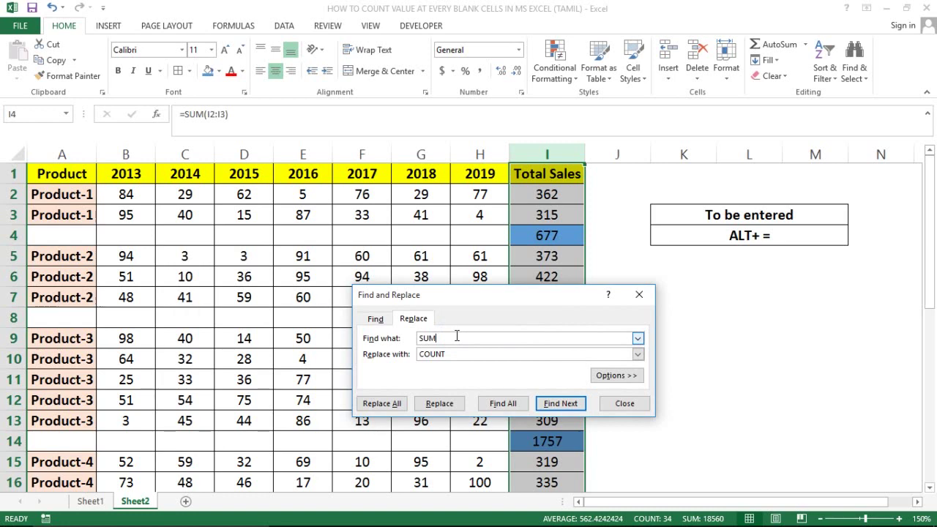
left_click(461, 353)
left_click(388, 404)
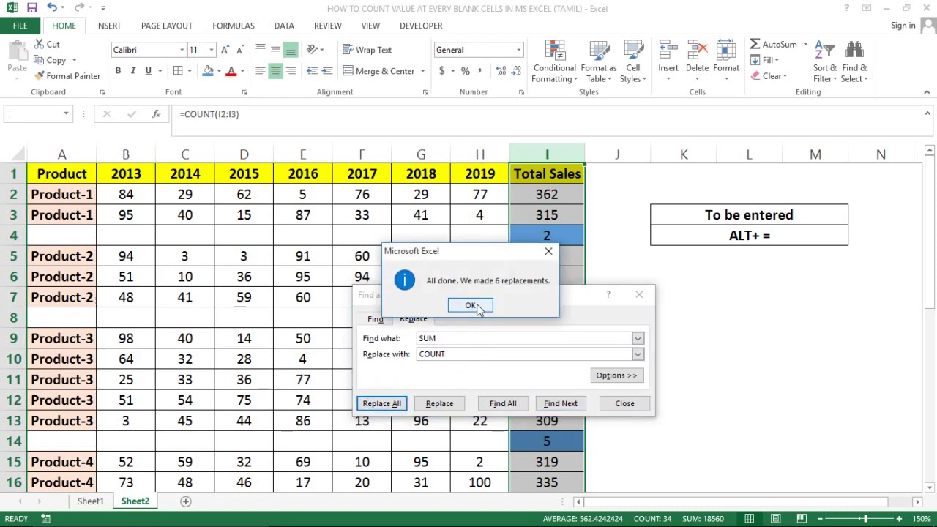
left_click(472, 306)
left_click(619, 409)
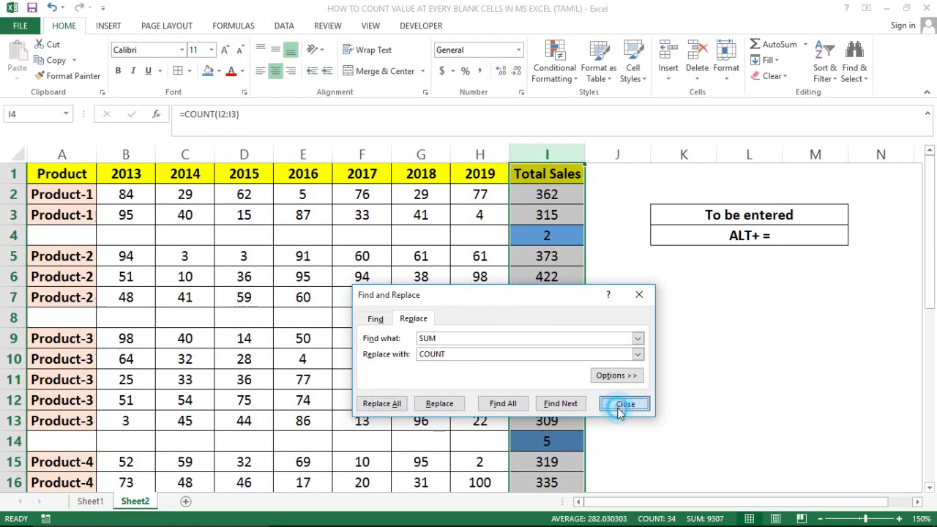
left_click(556, 232)
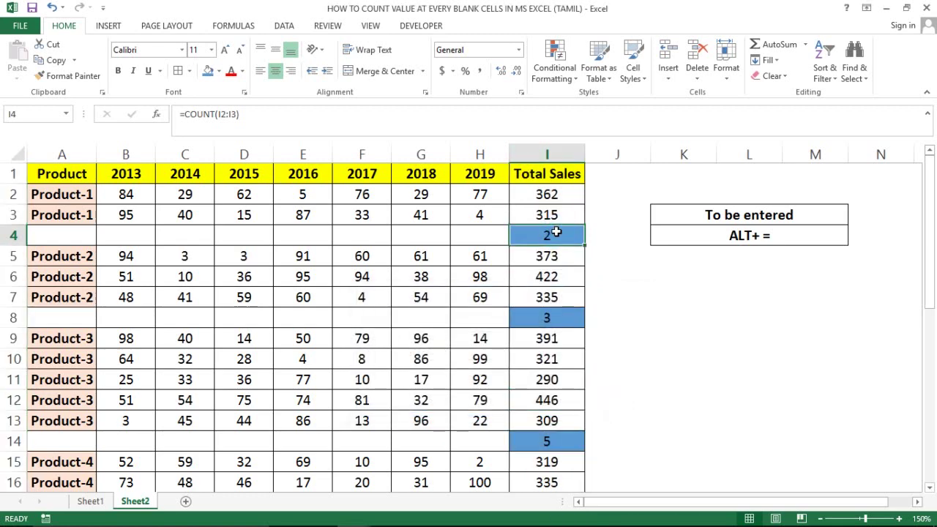
double_click(556, 233)
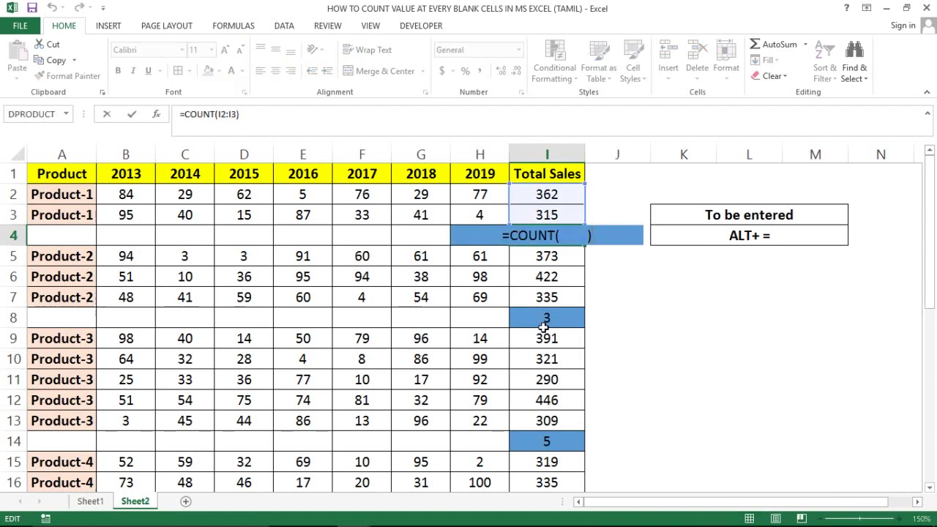
key("Return")
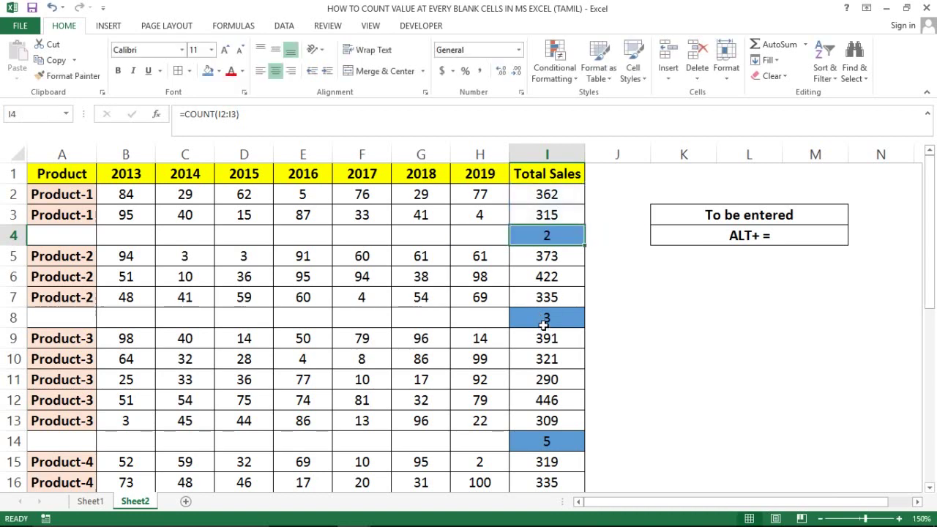
left_click(544, 325)
double_click(543, 325)
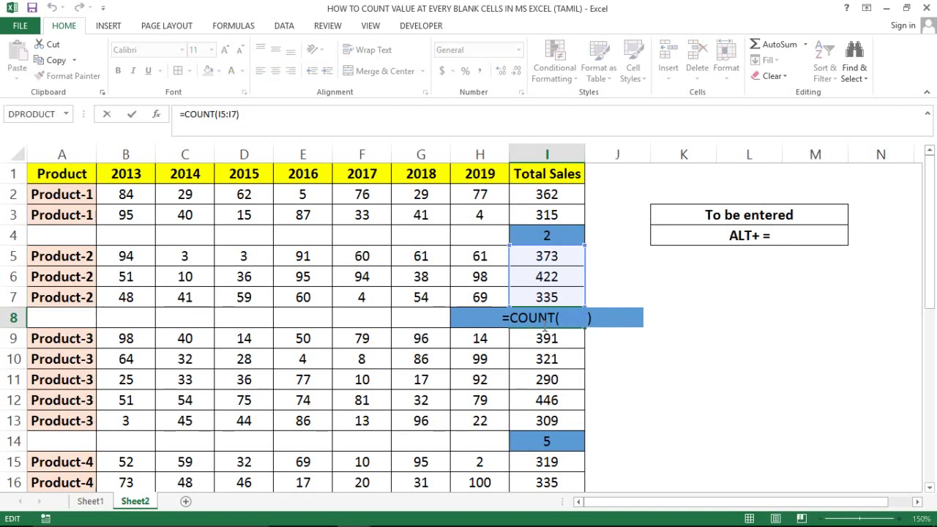
key("Escape")
left_click(547, 437)
double_click(549, 439)
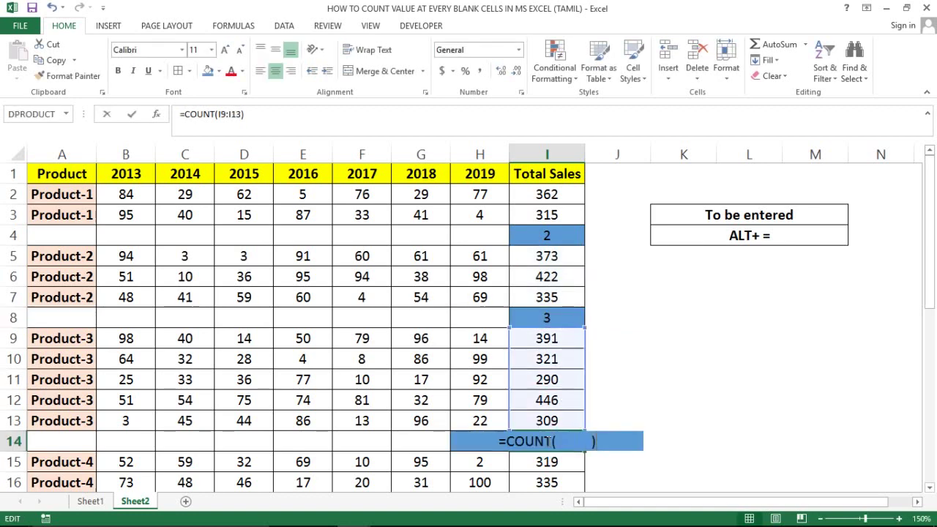
key("Escape")
key("Down")
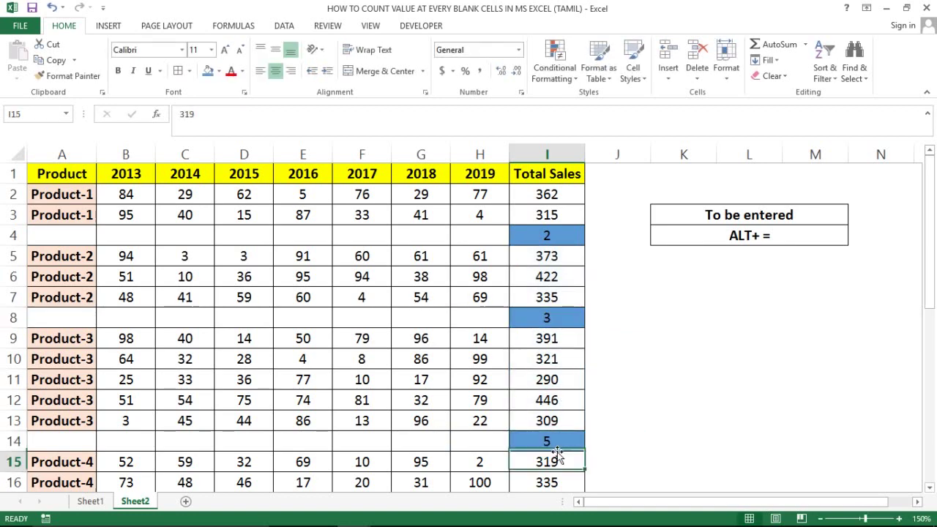
key("Down")
key("Down")
key("Down")
key("Down")
key("Down")
key("Down")
key("Down")
key("Down")
key("Down")
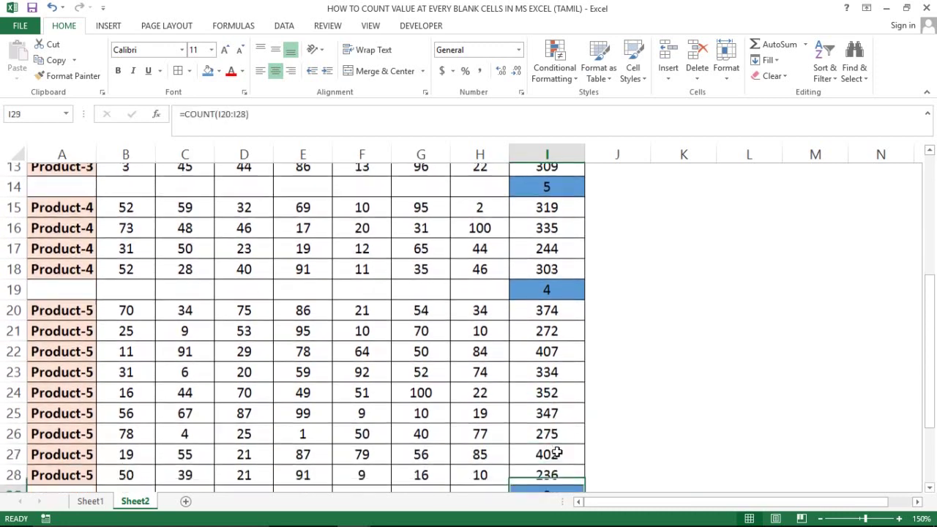
key("Down")
key("Down")
key("Down")
key("Down")
key("Down")
key("Up")
key("Up")
key("Up")
key("Up")
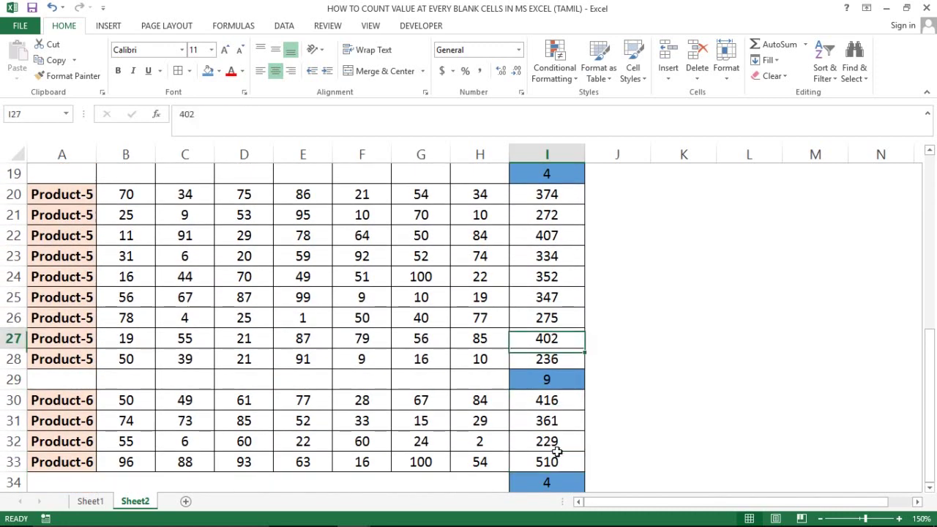
key("Down")
key("shift+Up")
key("shift+Up")
key("shift+Up")
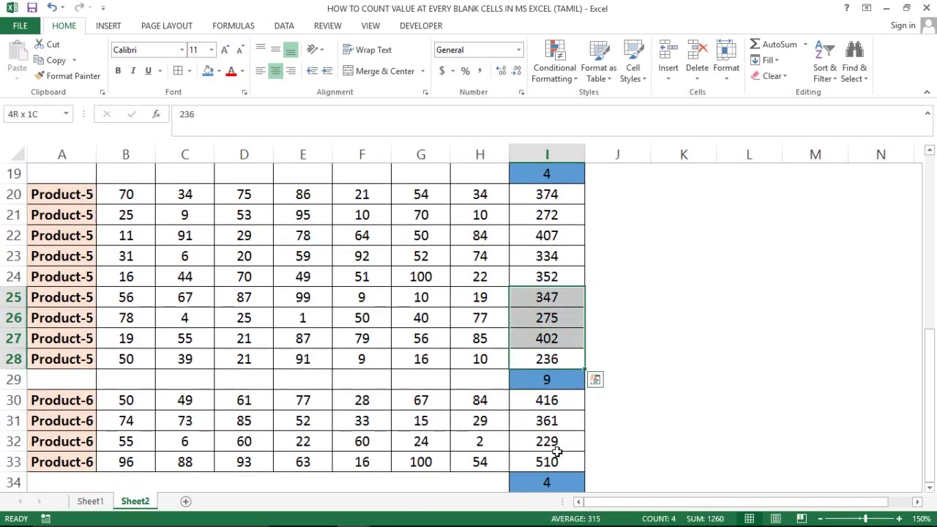
key("shift+Up")
key("shift+Up")
key("shift+Up")
key("Down")
key("Down")
key("Down")
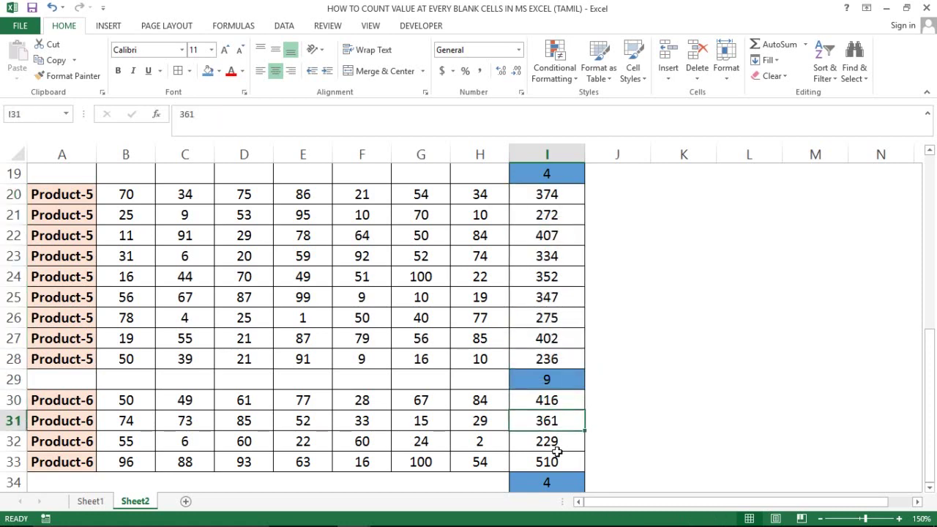
key("Up")
key("Up")
key("Up")
key("shift+Up")
key("shift+Up")
key("shift+Up")
key("shift+Up")
key("shift+Up")
key("shift+Up")
key("shift+Up")
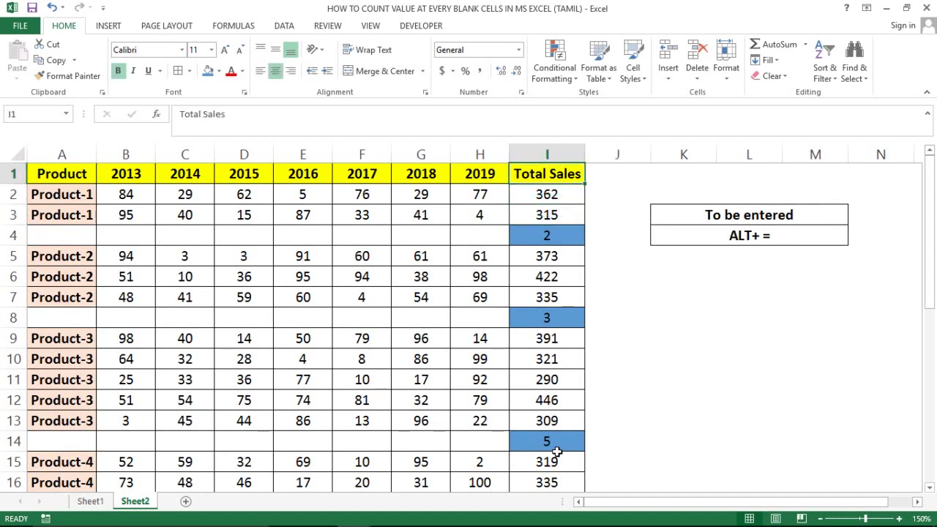
key("Down")
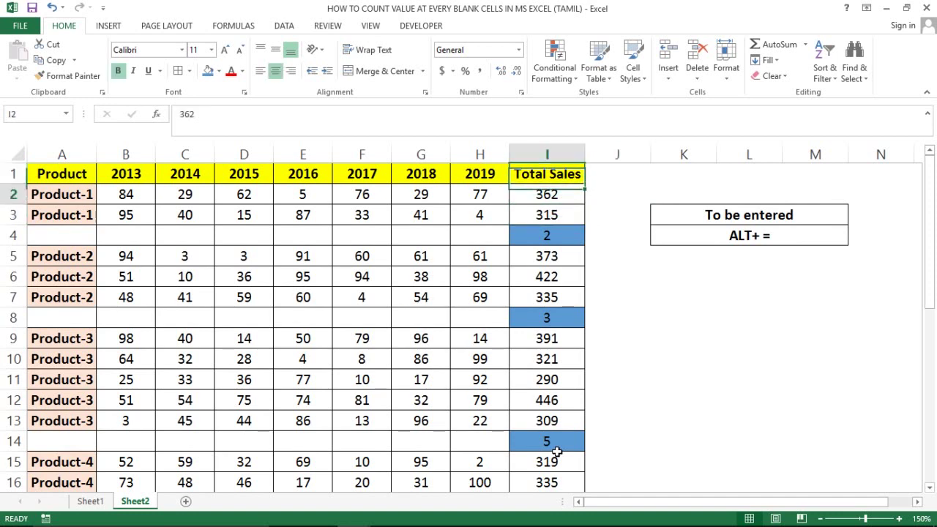
Step: Undo twice so the row 4 and other separator cells are empty again
key("Down")
key("Down")
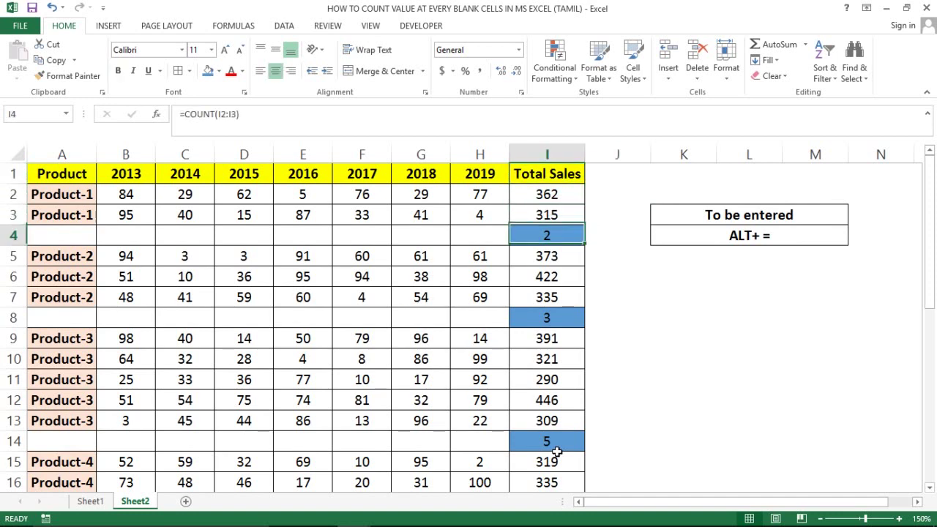
key("ctrl+z")
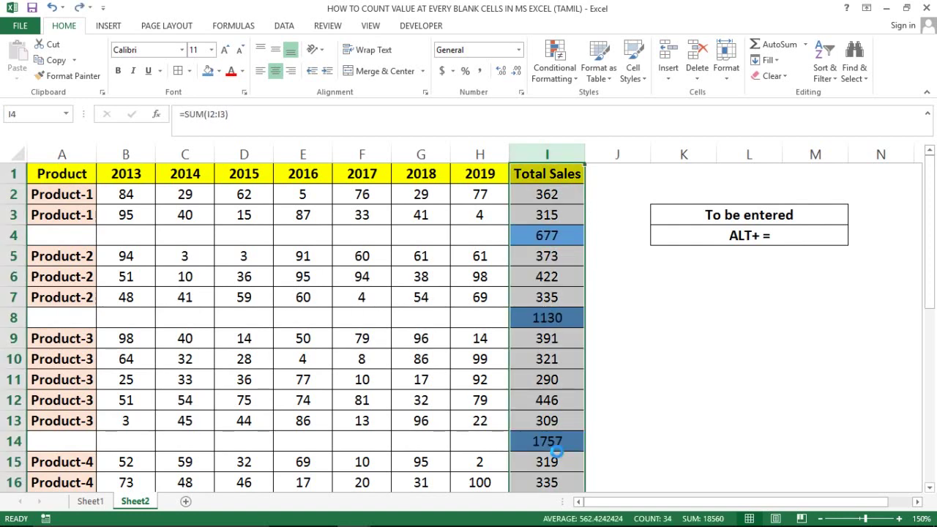
key("ctrl+z")
scroll(556, 452, "down", 1)
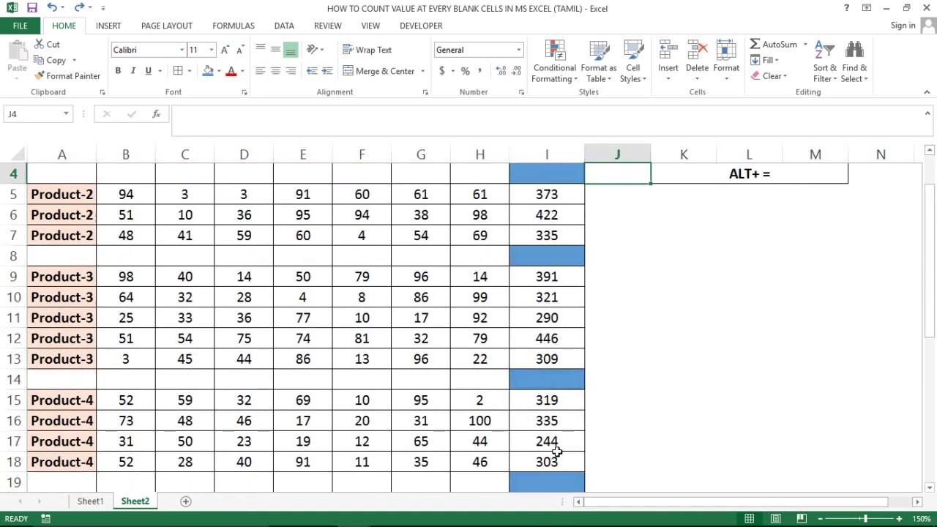
scroll(556, 452, "up", 1)
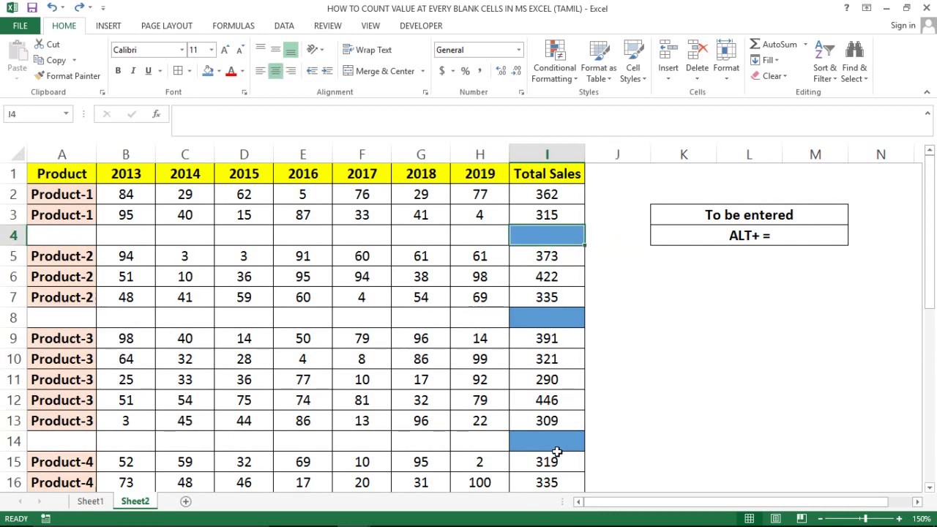
Step: Check the two Product-1 totals, then select the whole Total Sales column I
key("Up")
key("ctrl+Up")
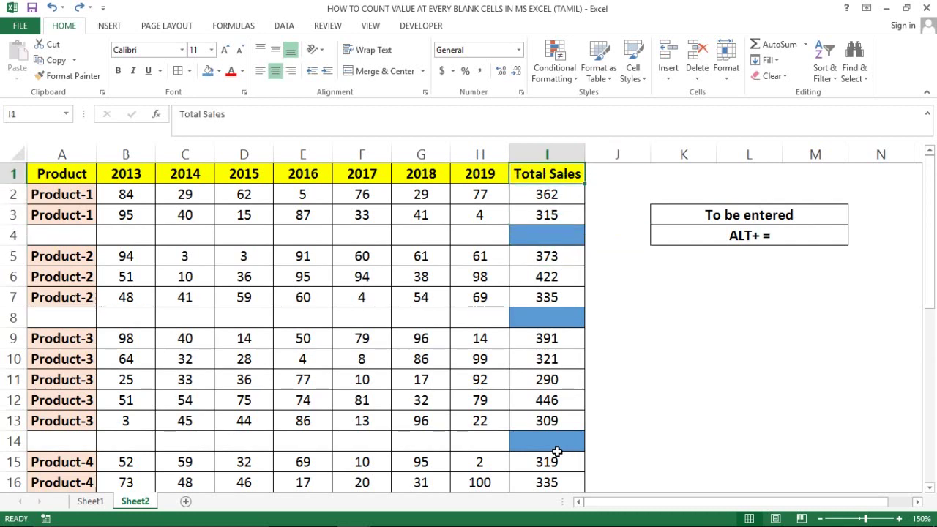
key("Down")
key("shift+Down")
key("Down")
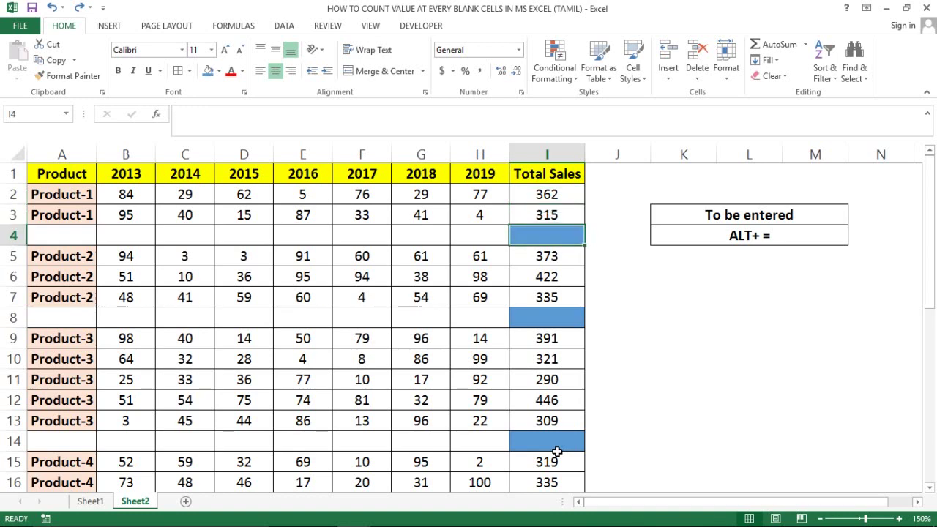
key("ctrl+space")
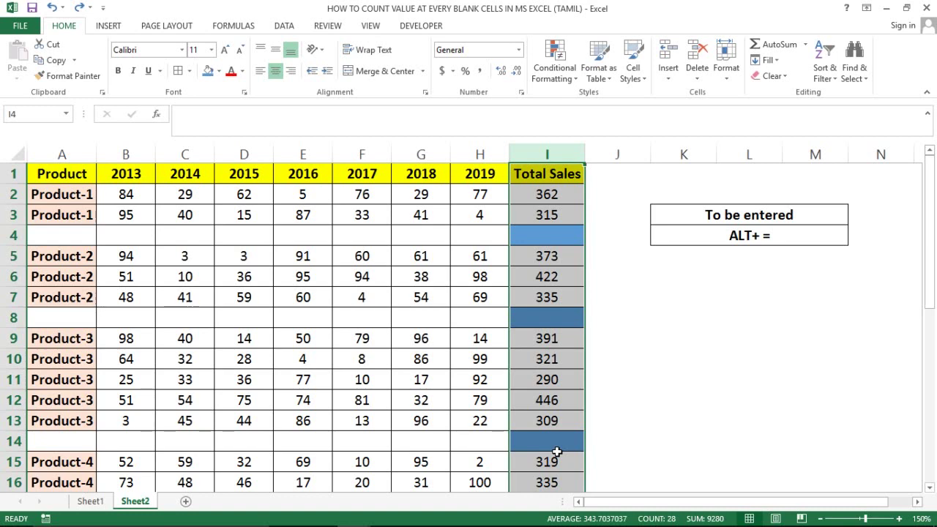
Step: Select only the blank cells in column I with Go To Special > Blanks
key("ctrl+g")
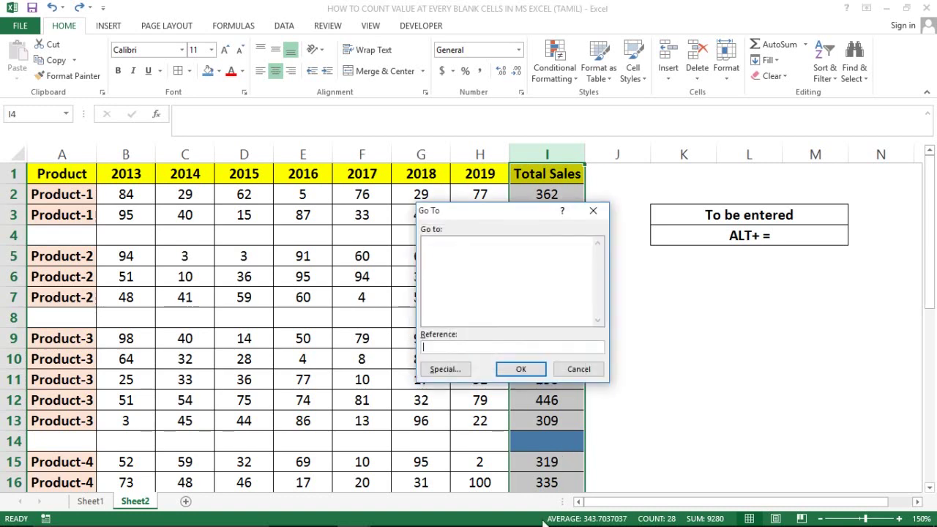
left_click(444, 369)
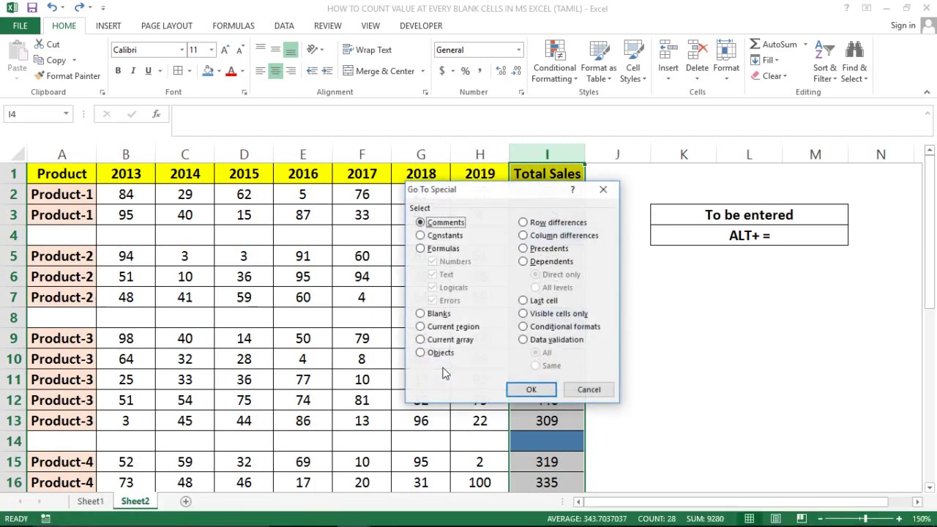
left_click(445, 314)
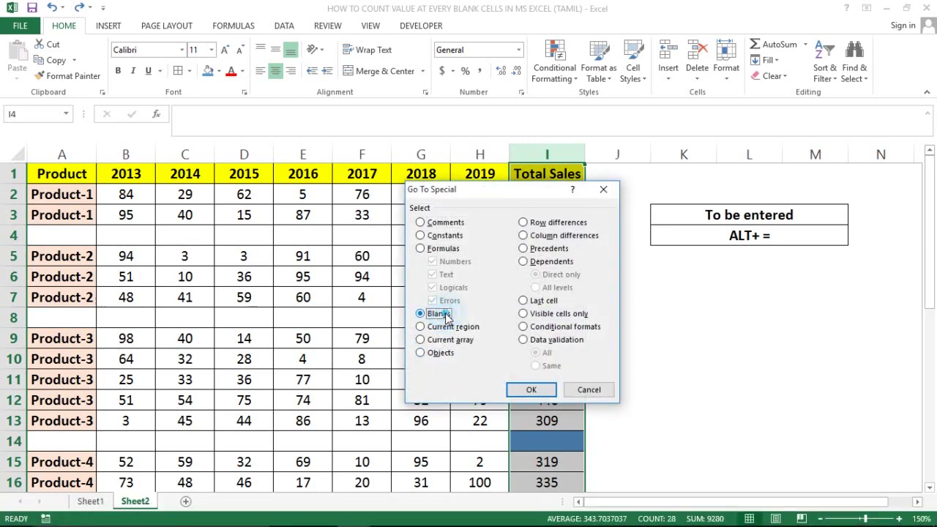
left_click(537, 389)
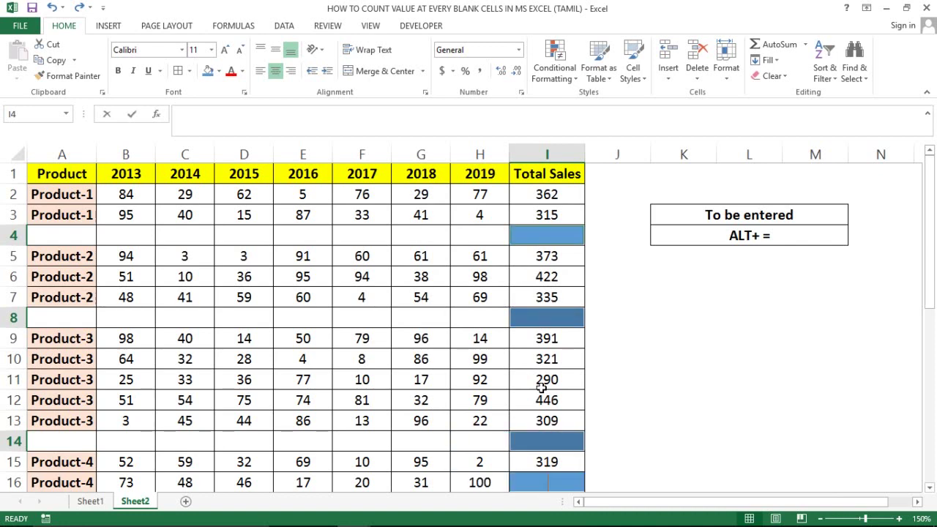
Step: Fill the blanks with AutoSum subtotals (677, 1130, 1757) and reselect column I
key("alt+equal")
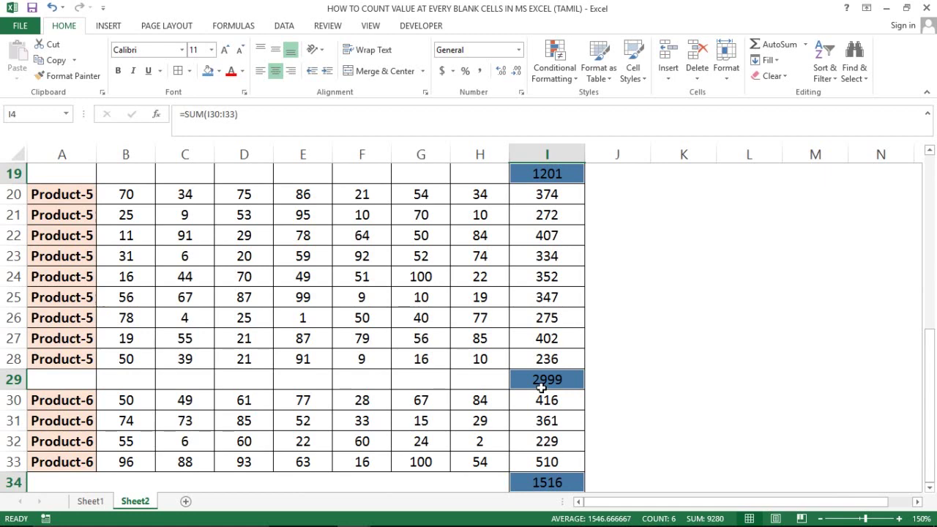
key("ctrl+Up")
key("Down")
key("Down")
key("Down")
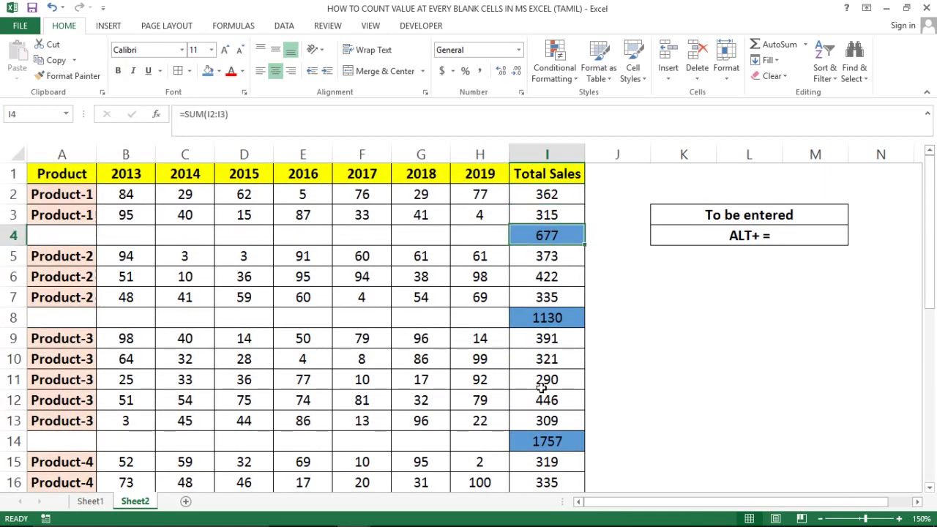
key("Down")
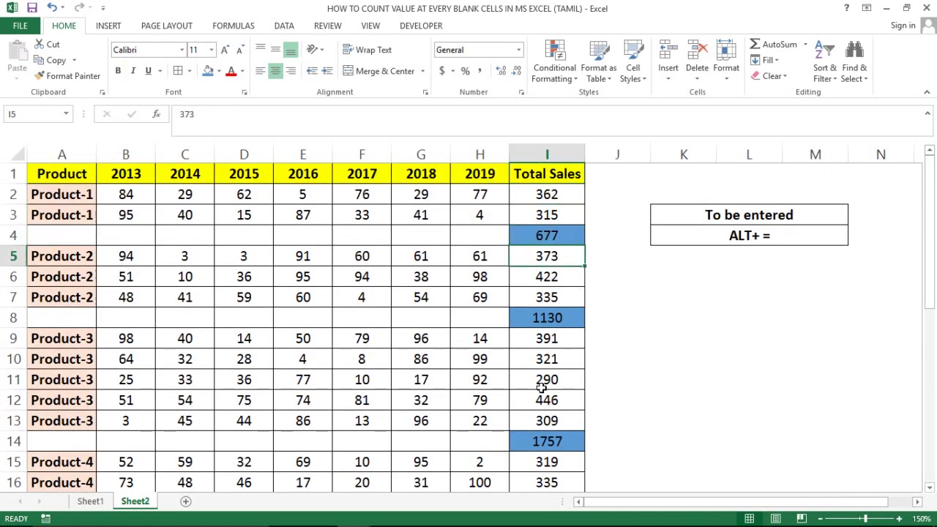
key("ctrl+space")
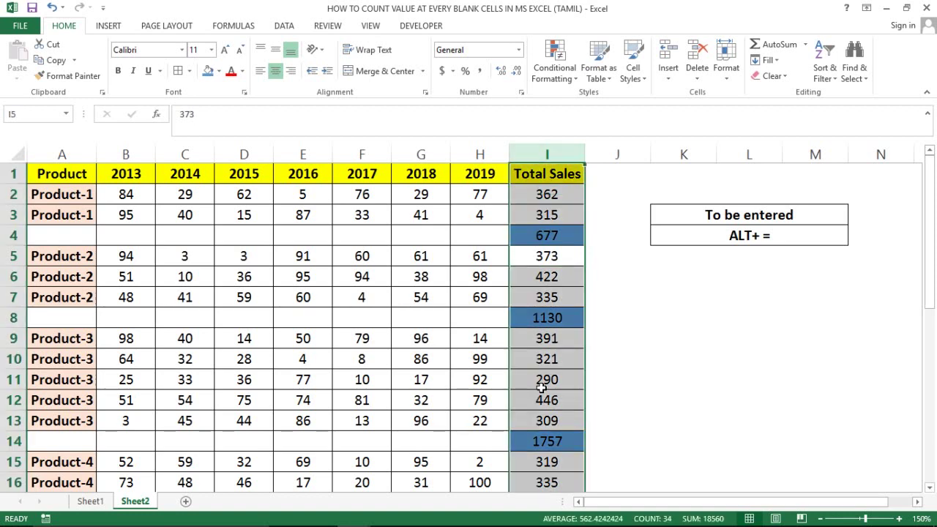
Step: Replace SUM with COUNT in column I (6 replacements), so separator cells show 2, 3, 5 and 4
key("ctrl+h")
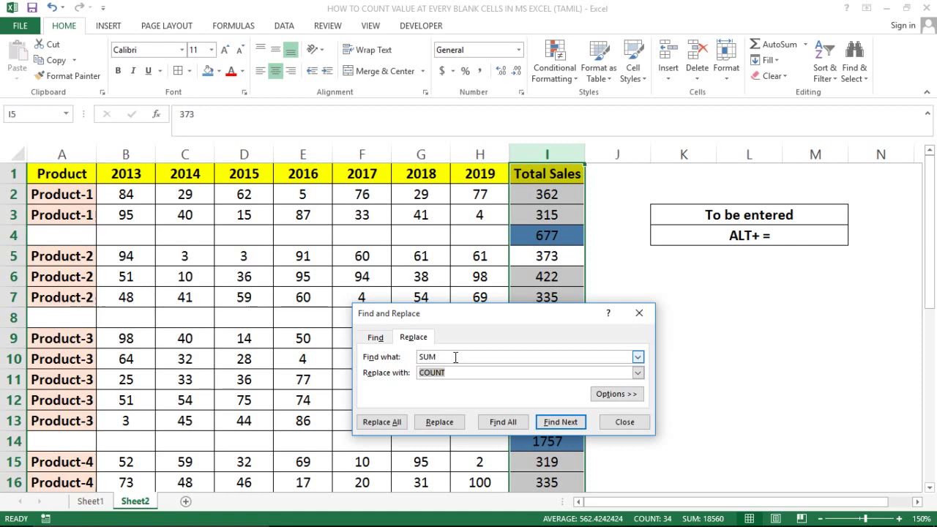
left_click(456, 372)
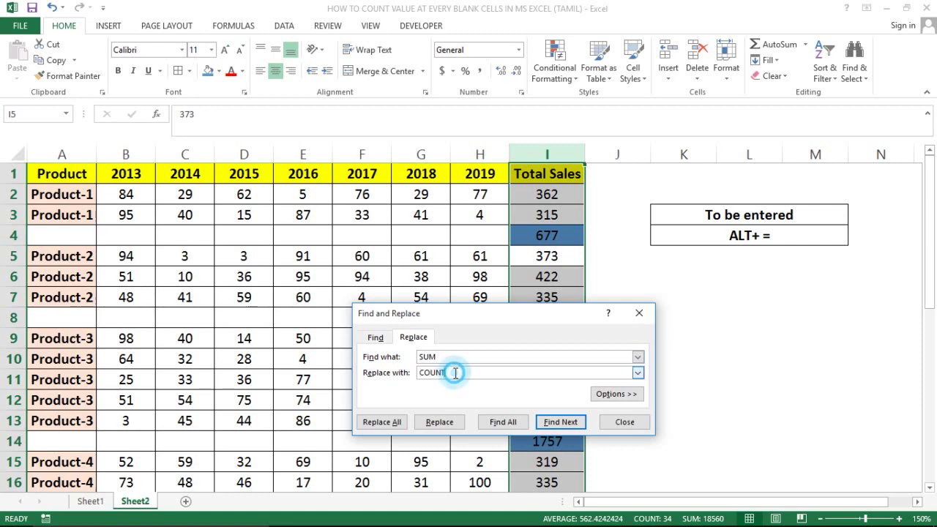
left_click(373, 425)
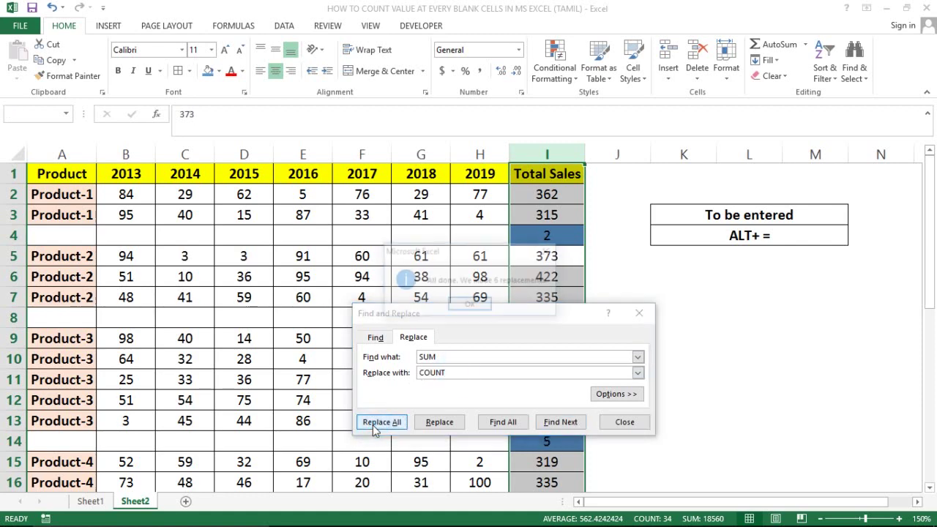
left_click(488, 308)
left_click(614, 422)
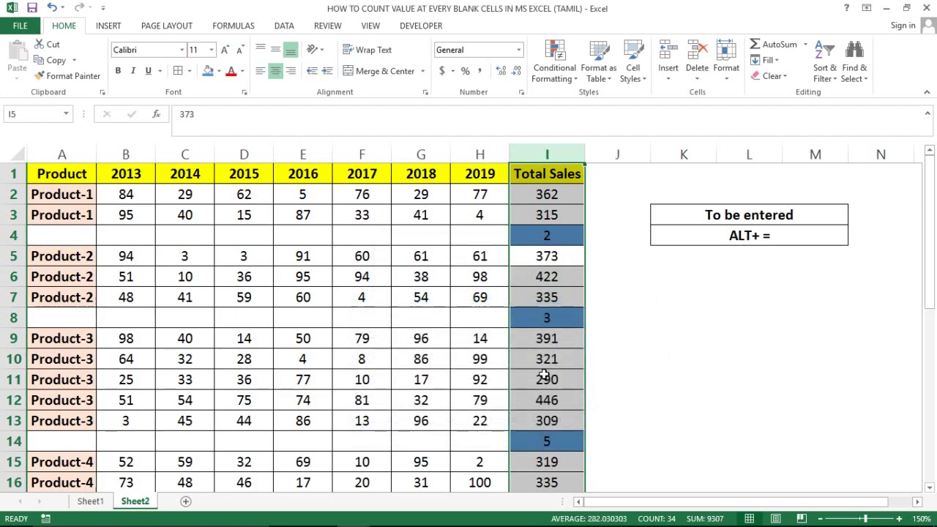
left_click(546, 375)
Step: Review the COUNT results down the Total Sales column, ending with 9 and 4
key("Down")
key("Down")
key("Down")
key("Down")
key("Down")
key("Down")
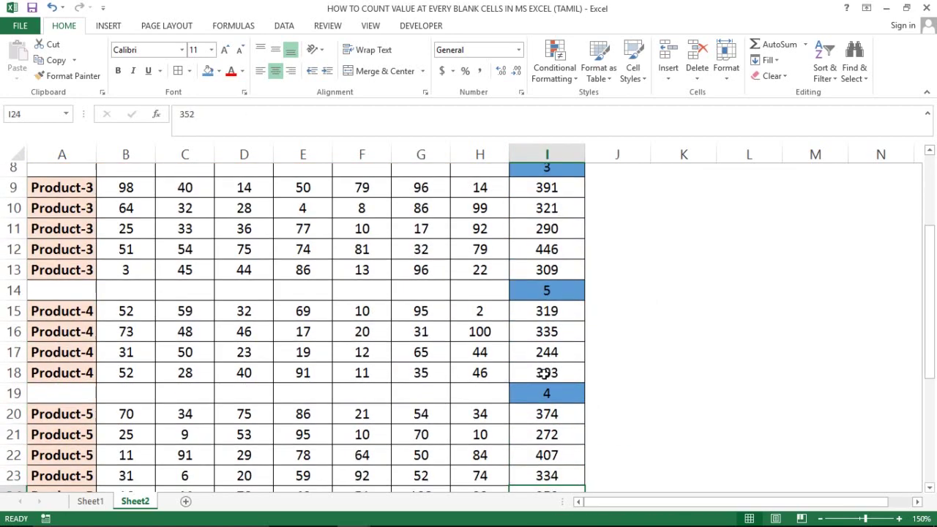
key("Down")
key("Down")
key("Down")
key("Down")
key("Down")
key("Down")
key("Down")
key("Down")
key("Down")
key("Down")
key("Down")
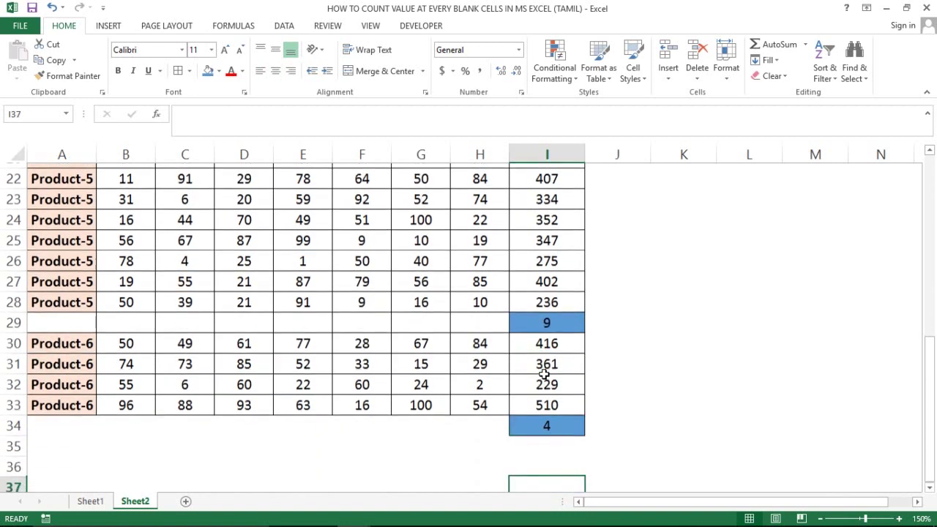
key("Down")
key("Down")
key("ctrl+Up")
key("ctrl+Up")
key("Down")
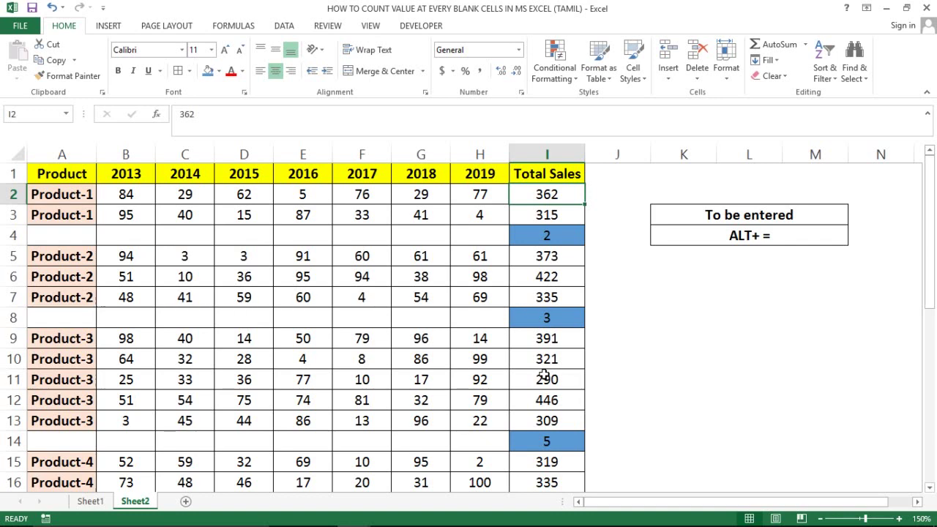
key("Right")
key("Left")
key("Left")
key("Right")
key("Up")
key("Down")
key("Up")
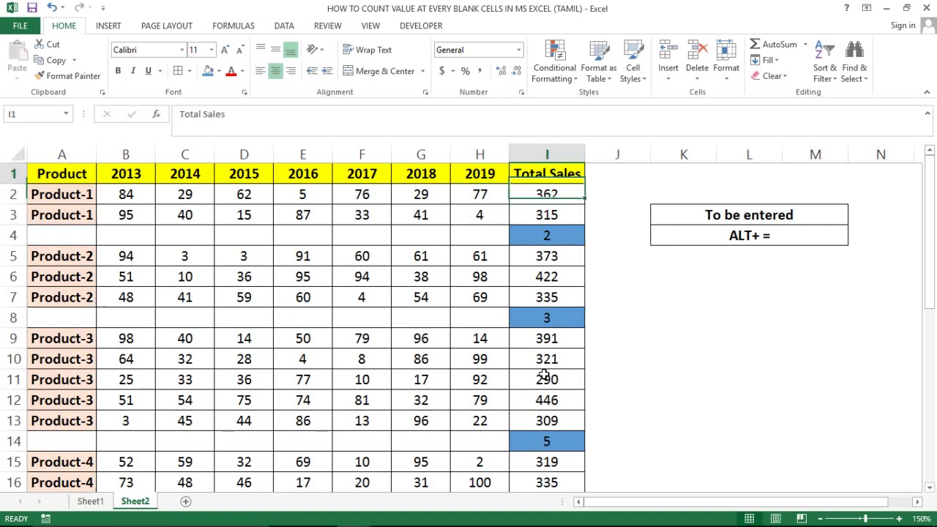
key("Down")
key("Right")
key("Left")
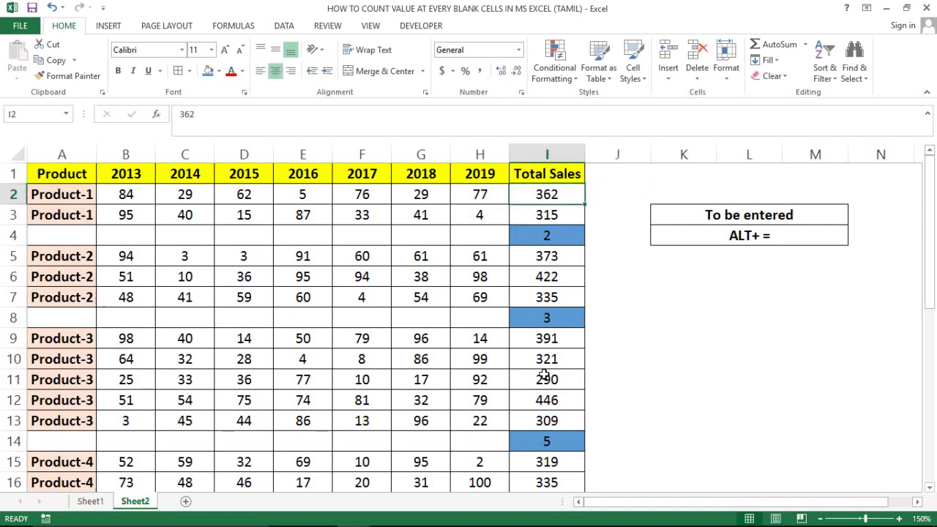
key("Up")
Step: Select the Total Sales values from the first total 362 in I2 down to I34
key("Down")
key("Up")
key("Down")
key("Up")
key("Down")
key("ctrl+shift+Down")
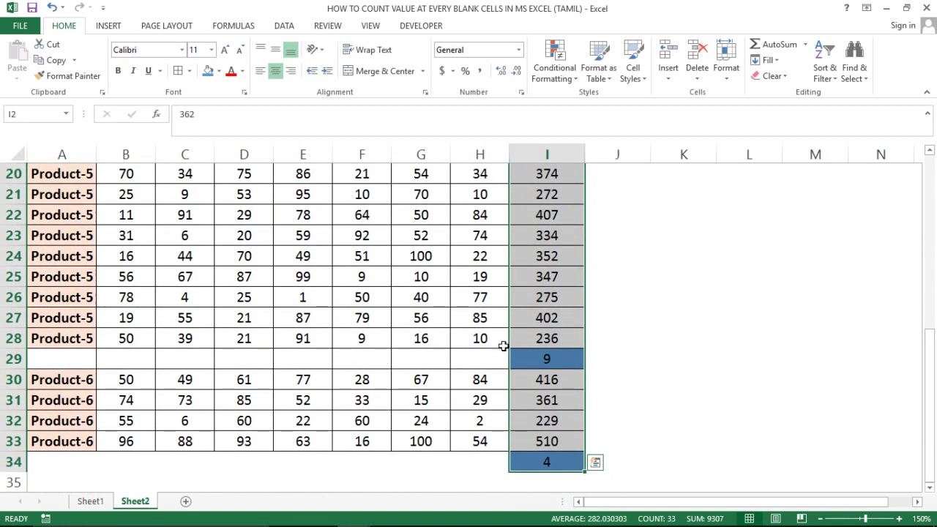
Step: Add a New Rule conditional format: Cell Value >= 400 gets a green fill on I2:I34
left_click(554, 70)
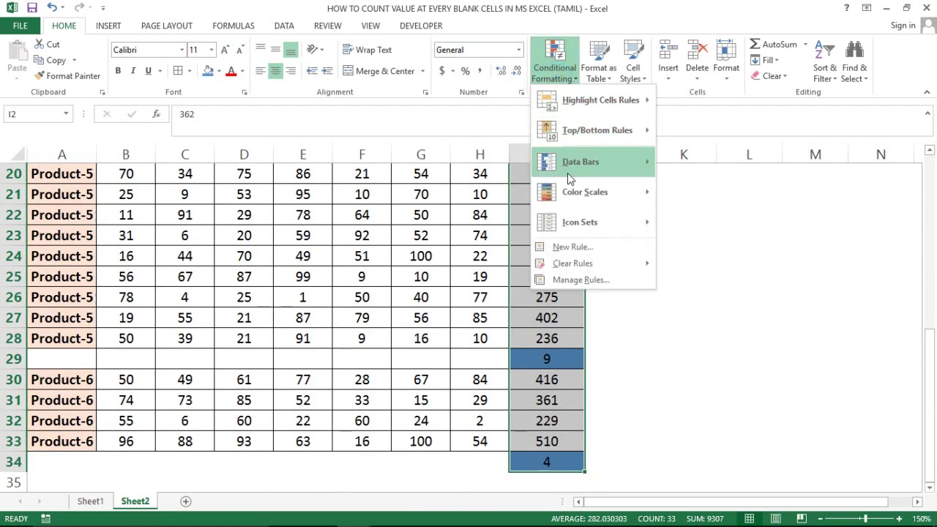
left_click(565, 249)
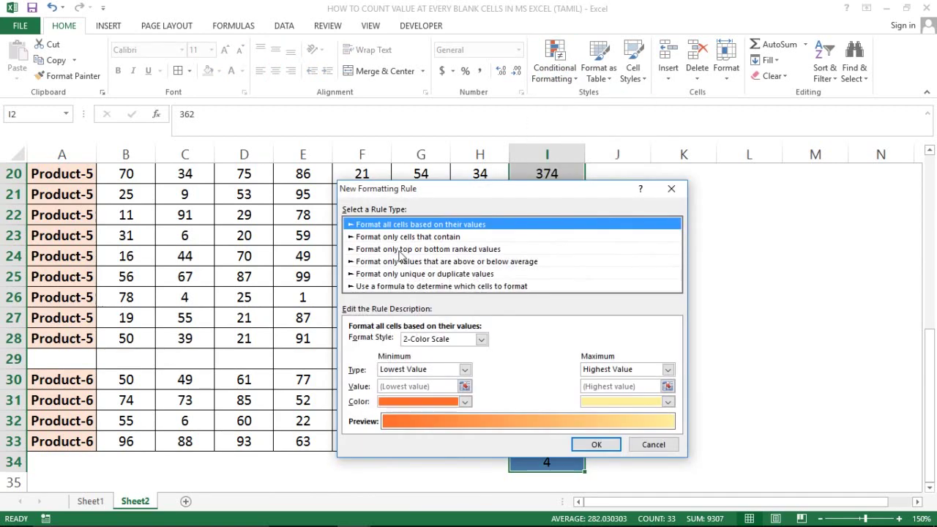
left_click(395, 237)
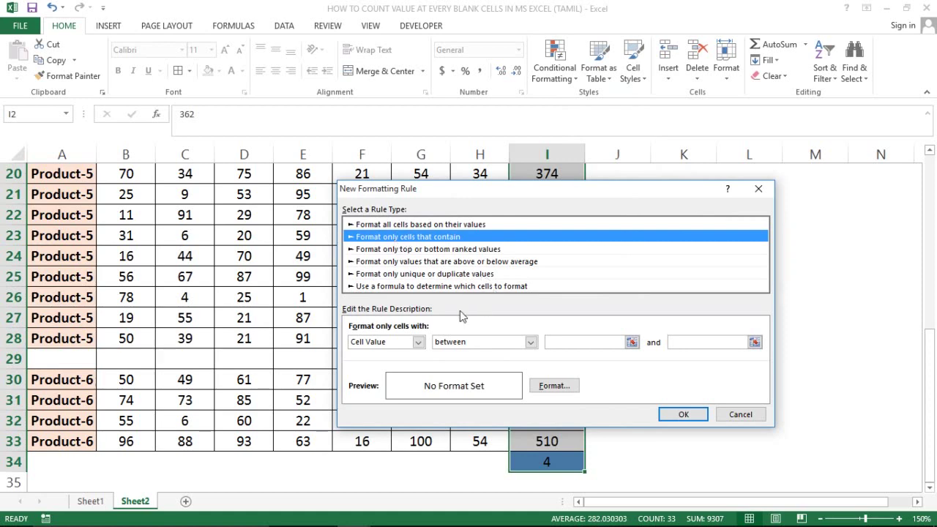
left_click(483, 343)
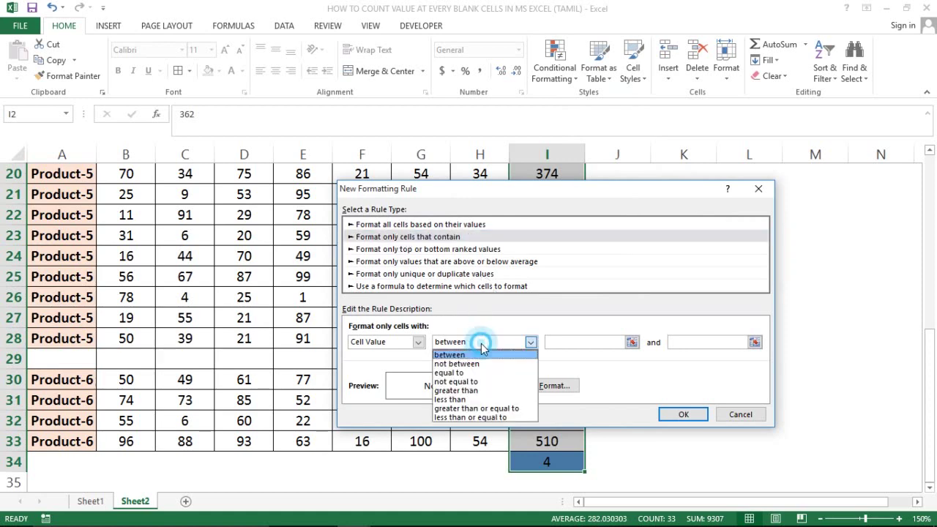
left_click(457, 409)
left_click(585, 343)
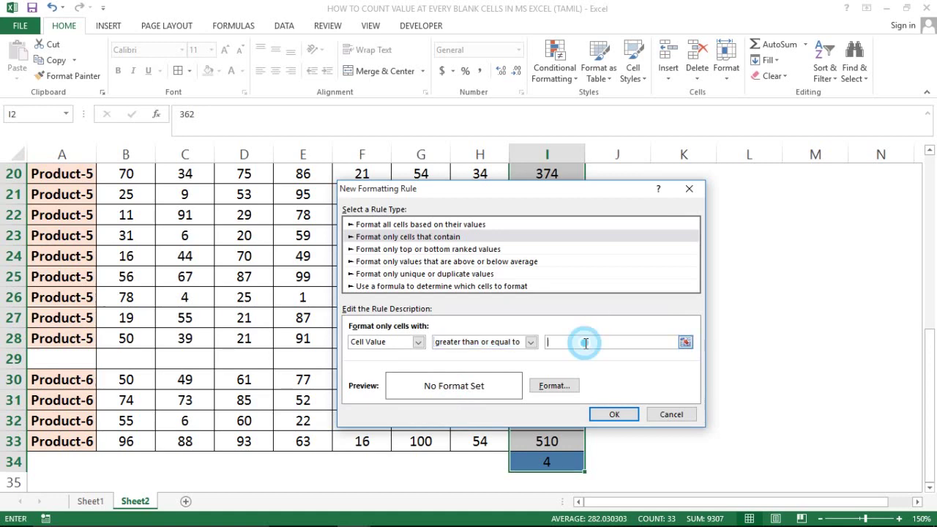
type("400")
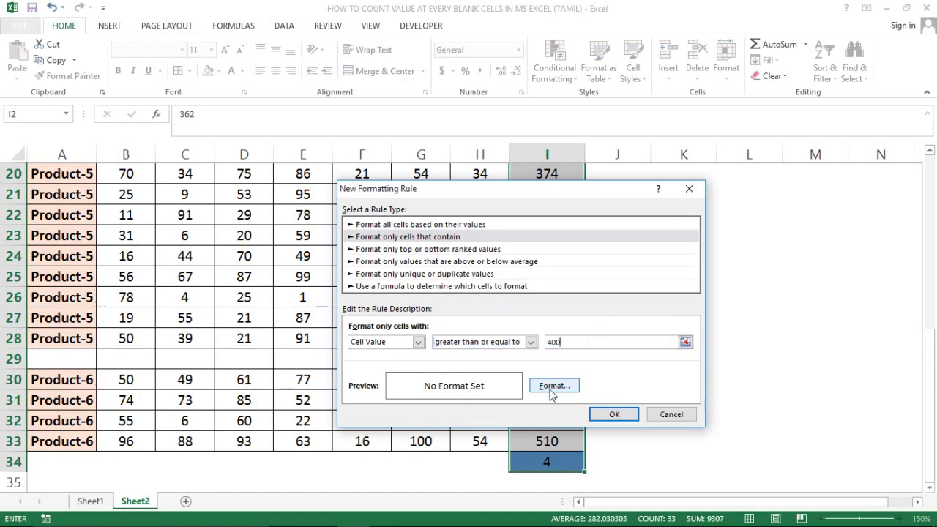
left_click(552, 386)
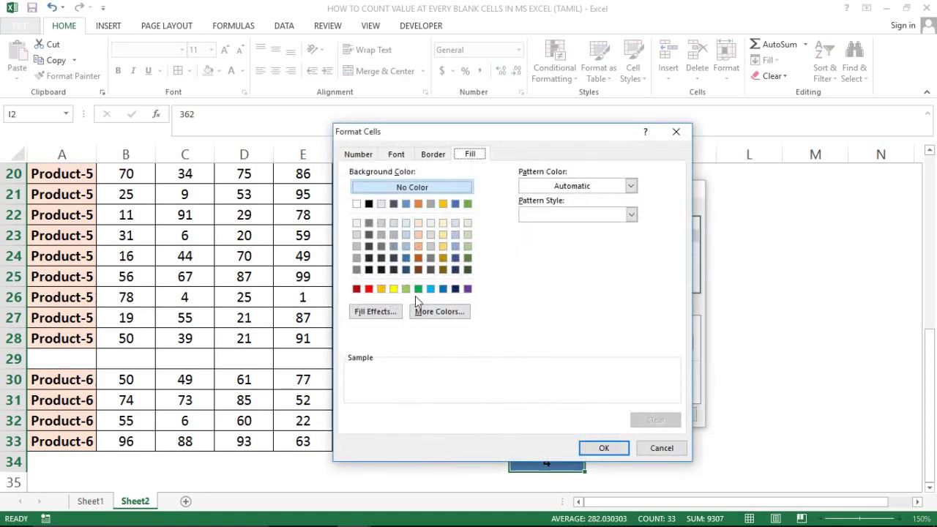
left_click(418, 289)
left_click(600, 448)
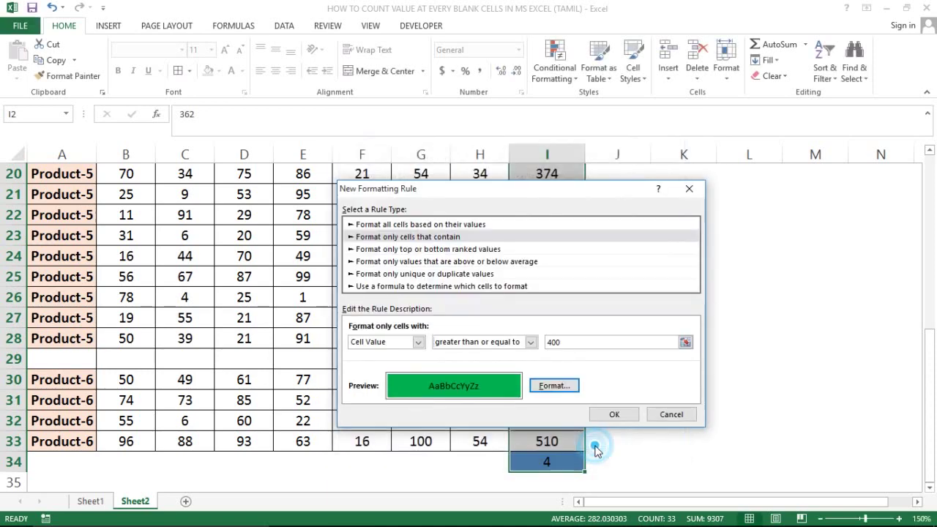
left_click(615, 414)
left_click(522, 385)
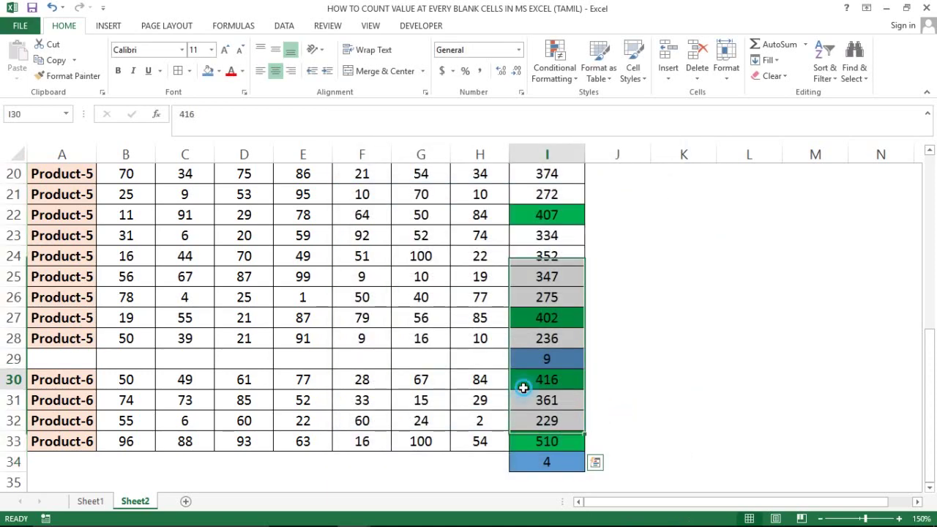
key("ctrl+Up")
key("Down")
key("Down")
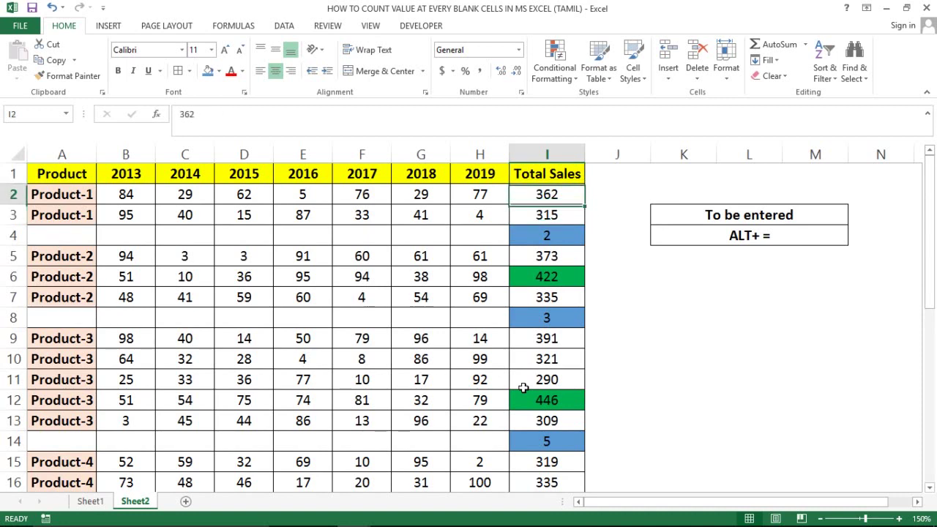
key("Up")
key("Down")
key("Down")
key("Down")
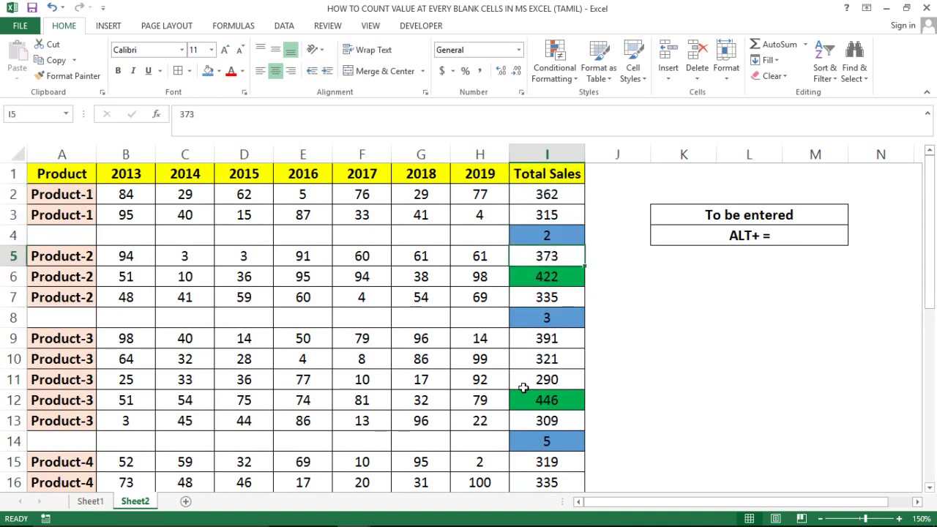
key("Down")
key("shift+Down")
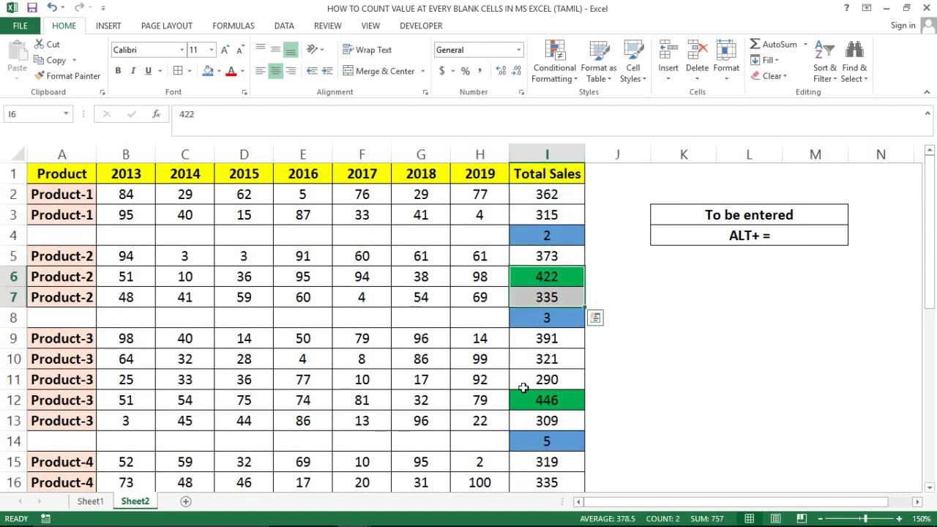
key("Down")
key("Down")
key("Down")
key("Down")
key("Down")
key("Down")
key("Down")
key("Down")
key("Down")
key("Down")
key("Down")
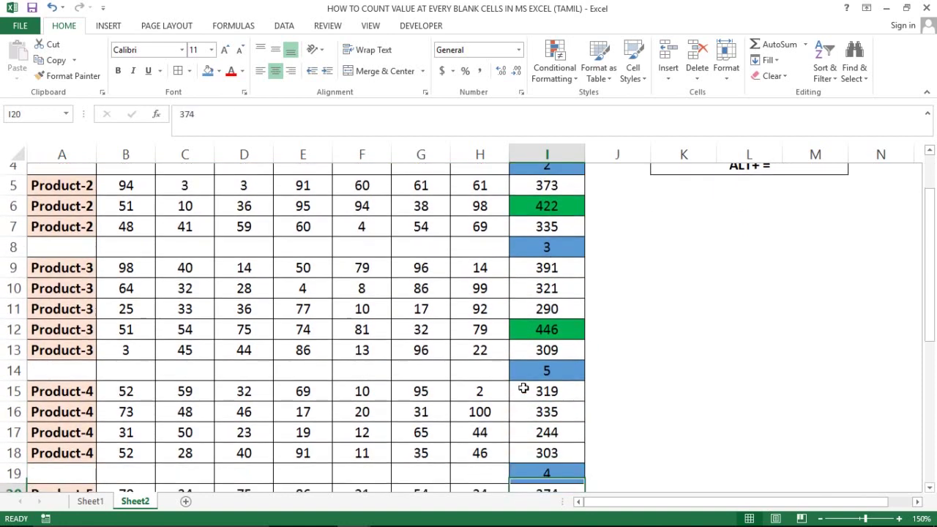
key("Down")
key("Down")
key("Down")
key("Down")
key("Down")
key("Down")
key("Down")
key("Down")
key("Down")
key("Down")
key("Down")
key("Down")
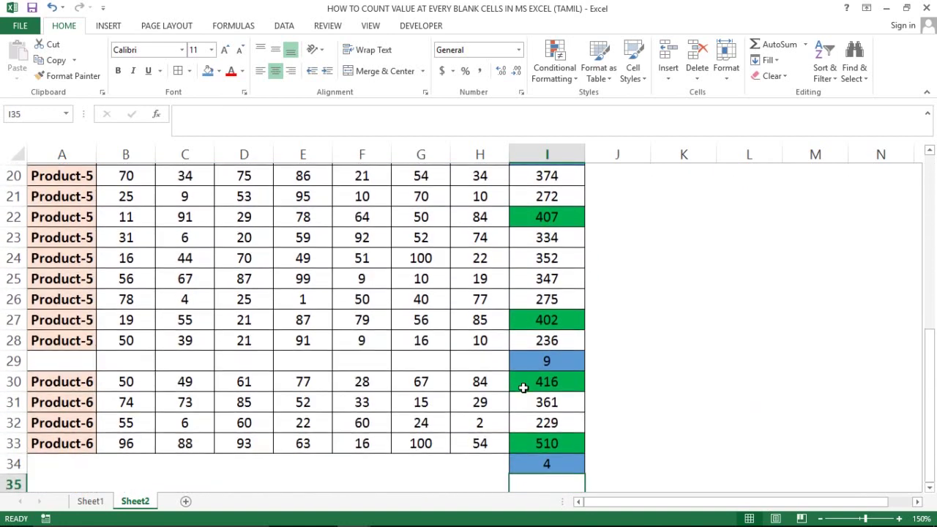
key("Up")
key("ctrl+Up")
key("Down")
key("Down")
key("Down")
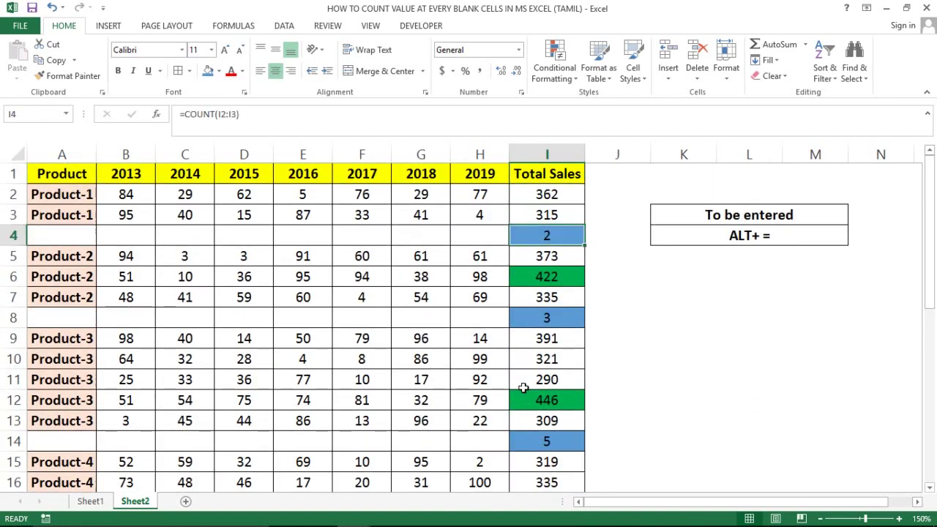
key("Down")
key("Down")
key("Down")
key("Down")
key("Up")
key("Up")
key("Down")
key("Up")
key("Up")
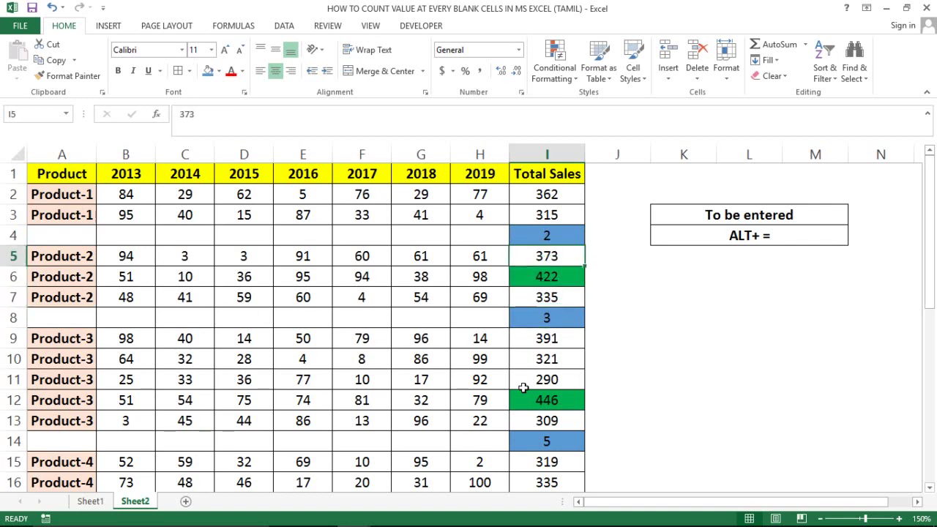
key("Down")
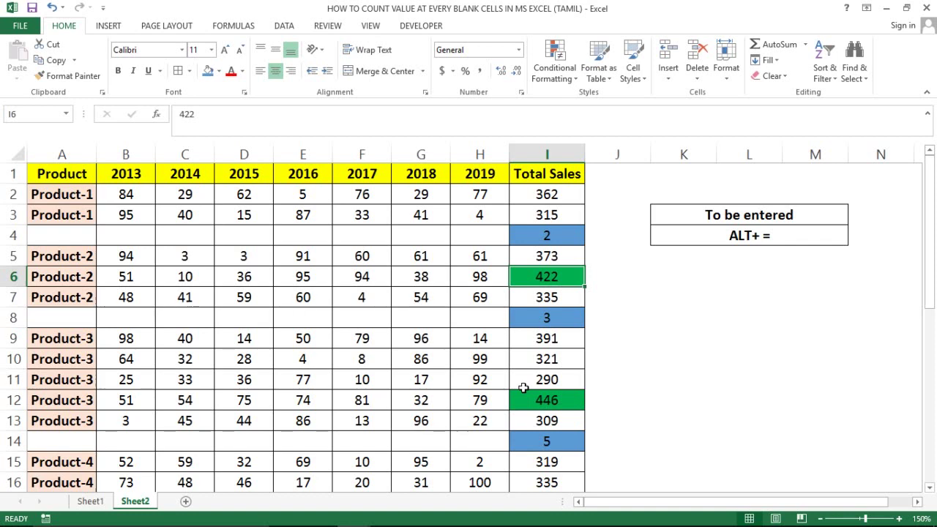
key("Right")
key("Right")
key("Up")
key("Up")
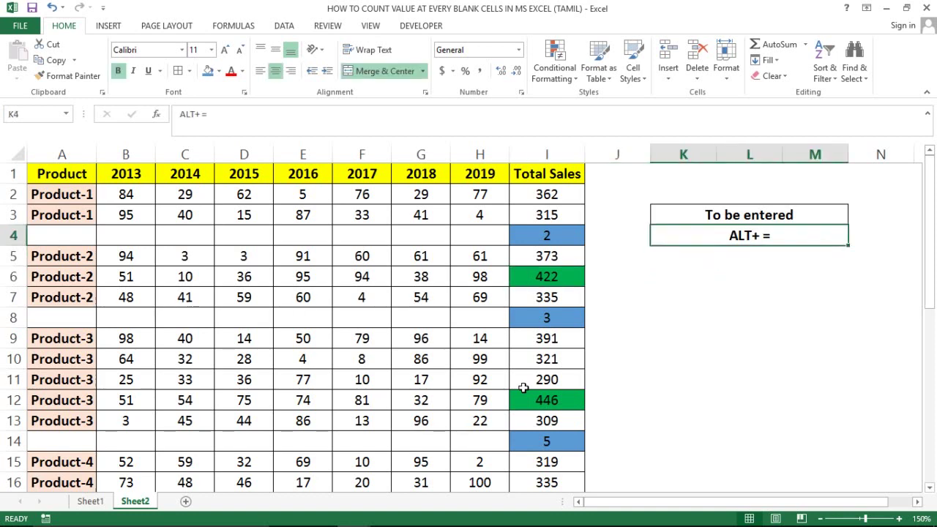
key("Left")
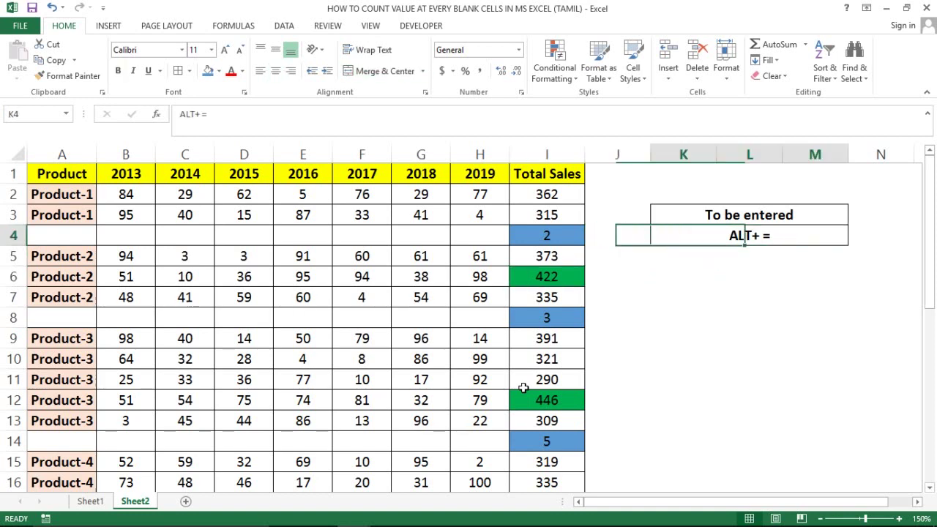
key("Right")
key("Left")
key("Left")
key("Left")
key("Left")
key("Right")
key("Right")
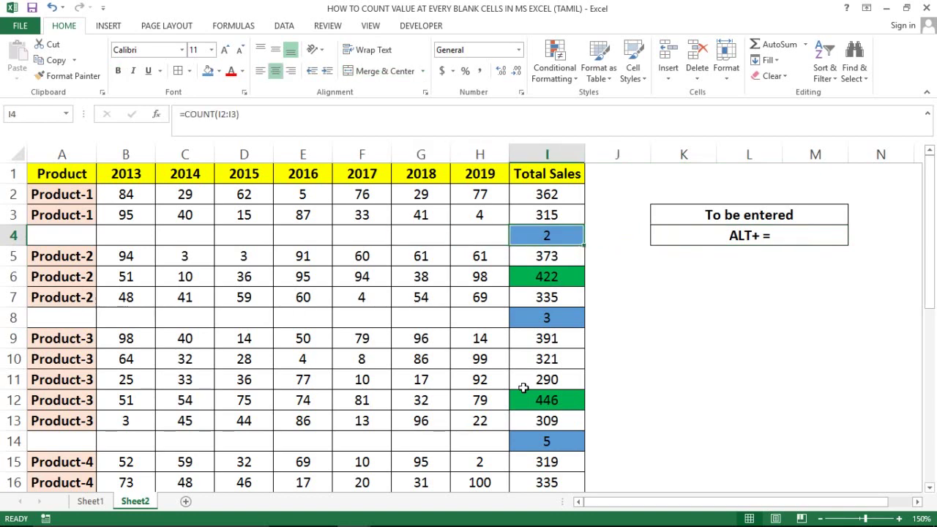
key("ctrl+Up")
key("ctrl+Left")
key("Right")
key("Right")
key("Right")
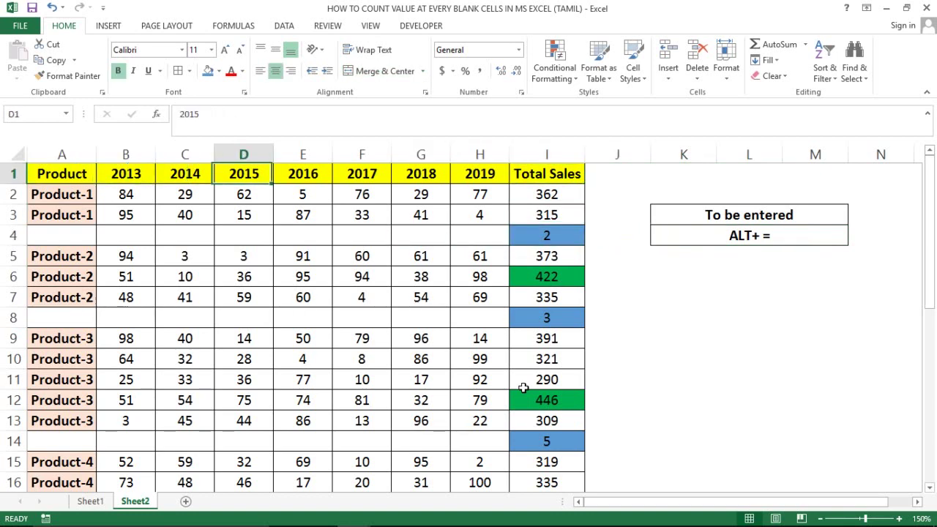
key("Right")
key("Right")
key("Right")
key("ctrl+Left")
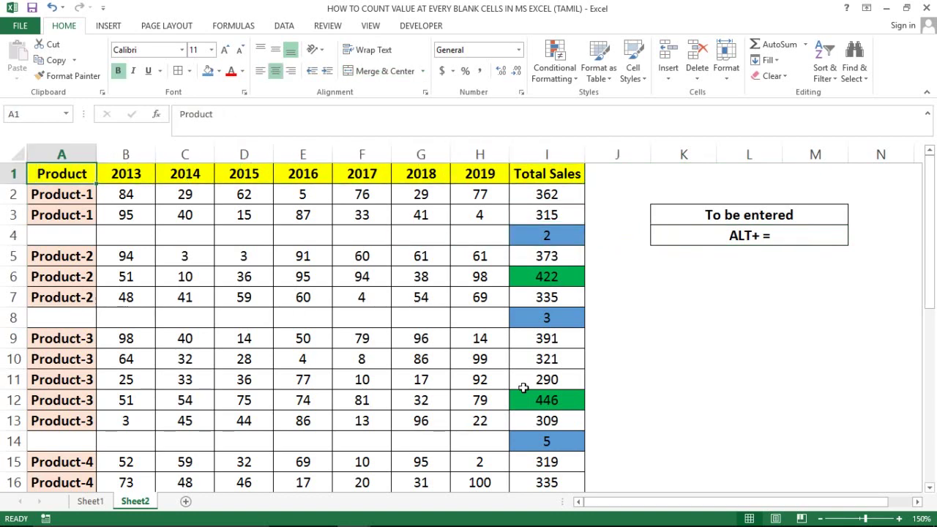
key("Down")
key("Down")
key("ctrl+Up")
key("Right")
key("Right")
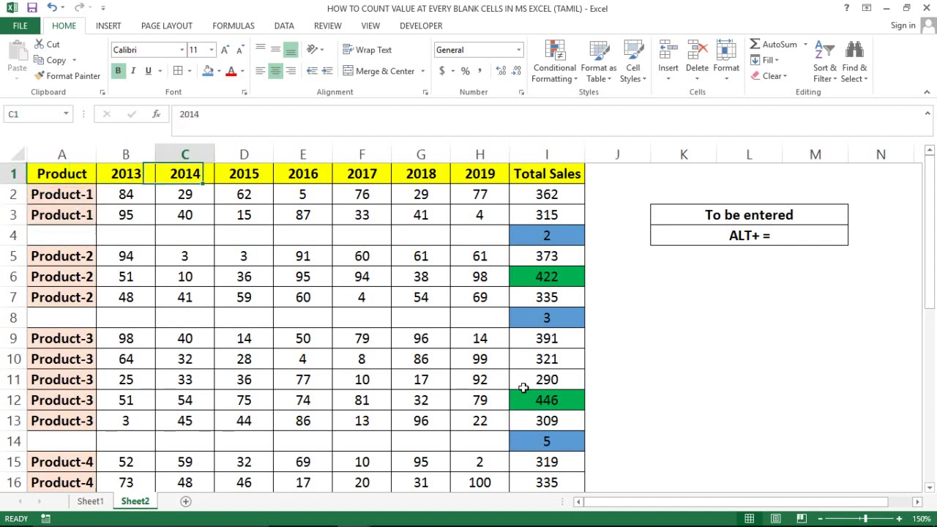
key("Right")
key("Right")
key("Right")
key("Right")
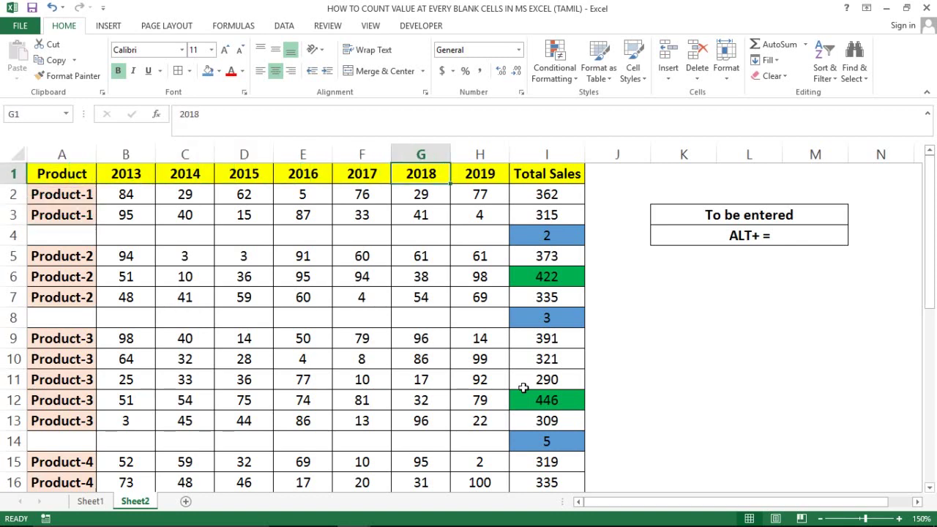
key("ctrl+Left")
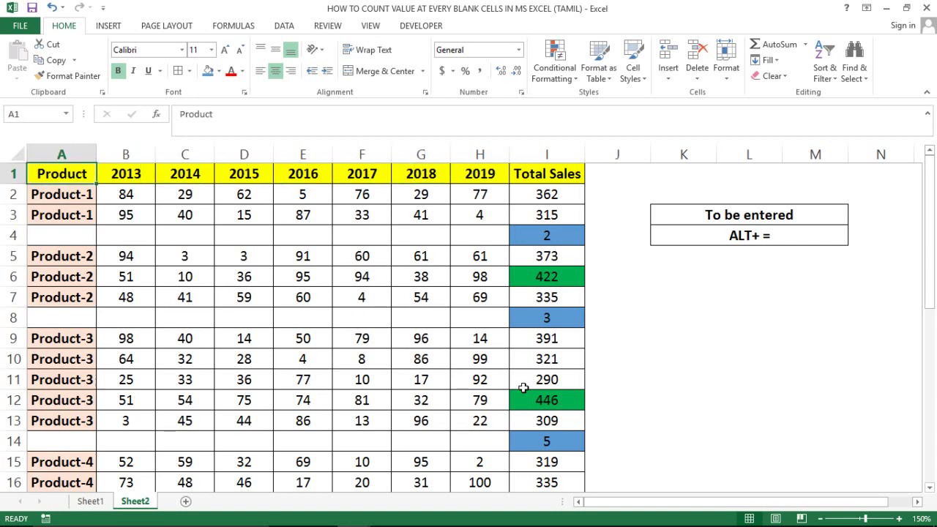
left_click(101, 501)
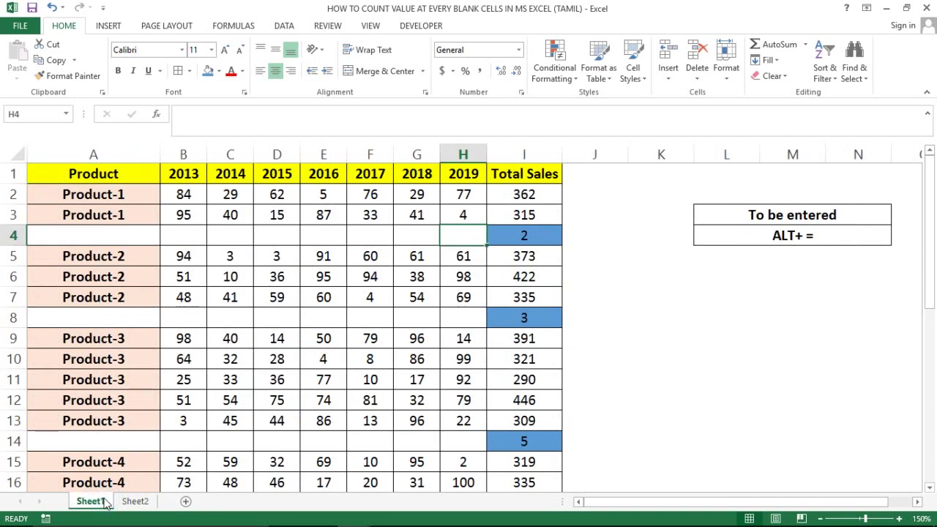
left_click(132, 503)
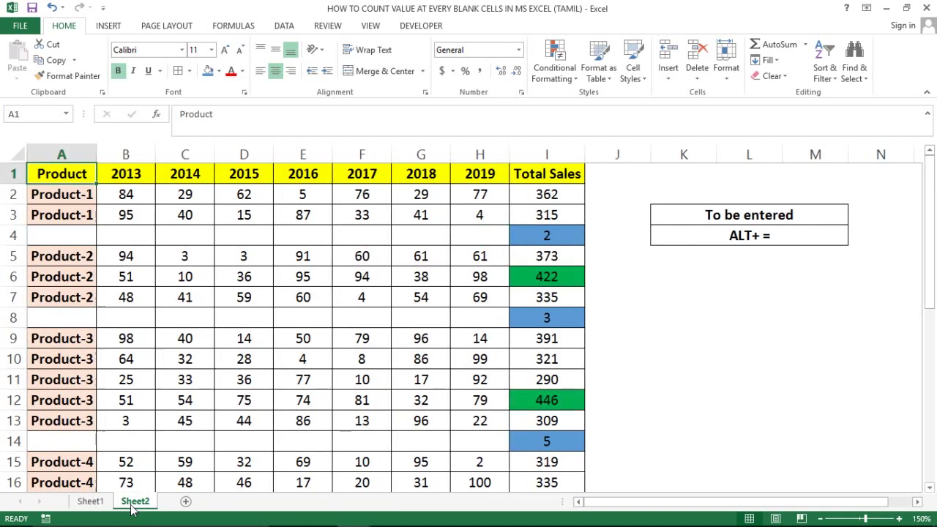
left_click(380, 374)
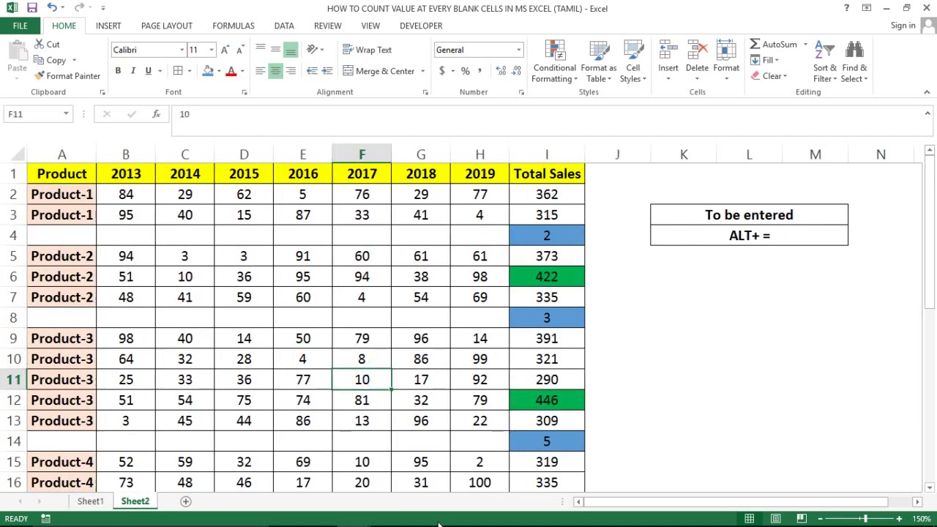
left_click(393, 517)
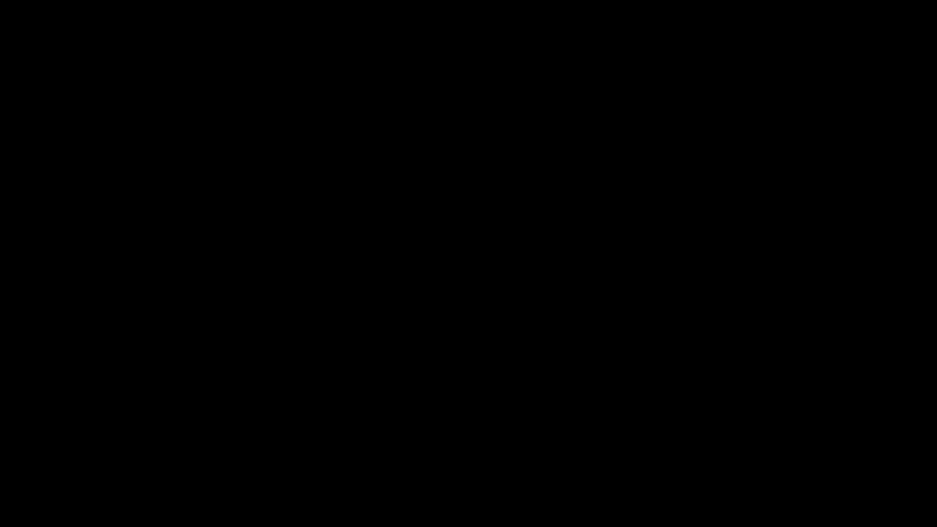